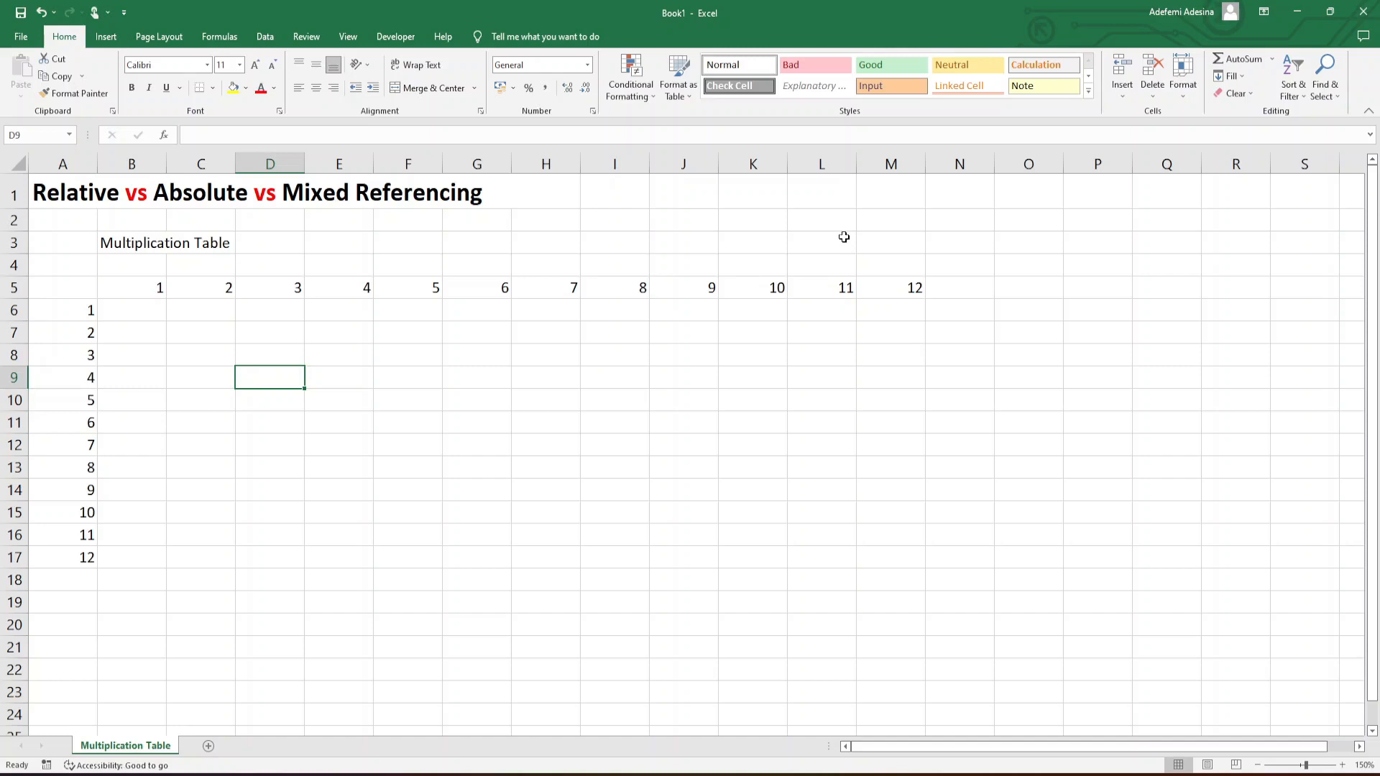
{"action": "left_click", "coordinate": [844, 237]}
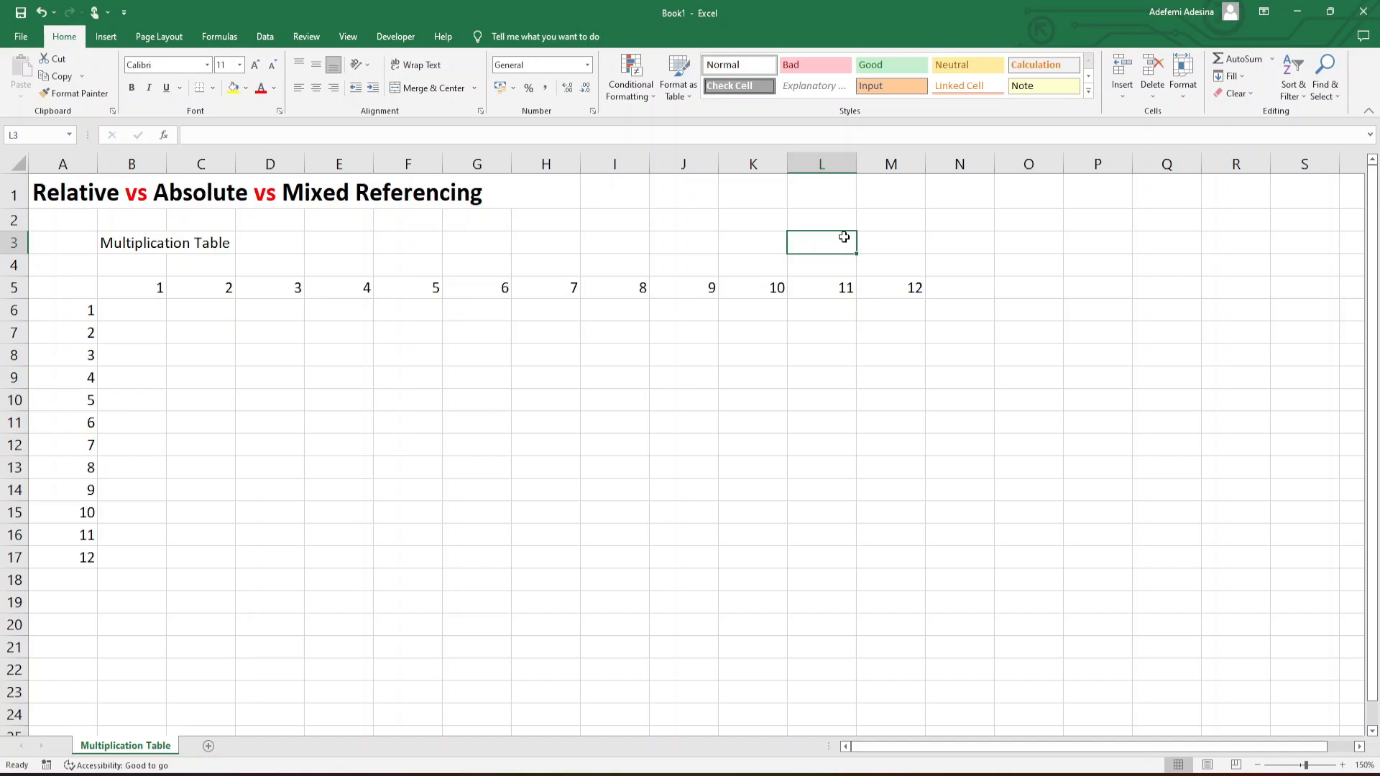
{"action": "left_click", "coordinate": [827, 202]}
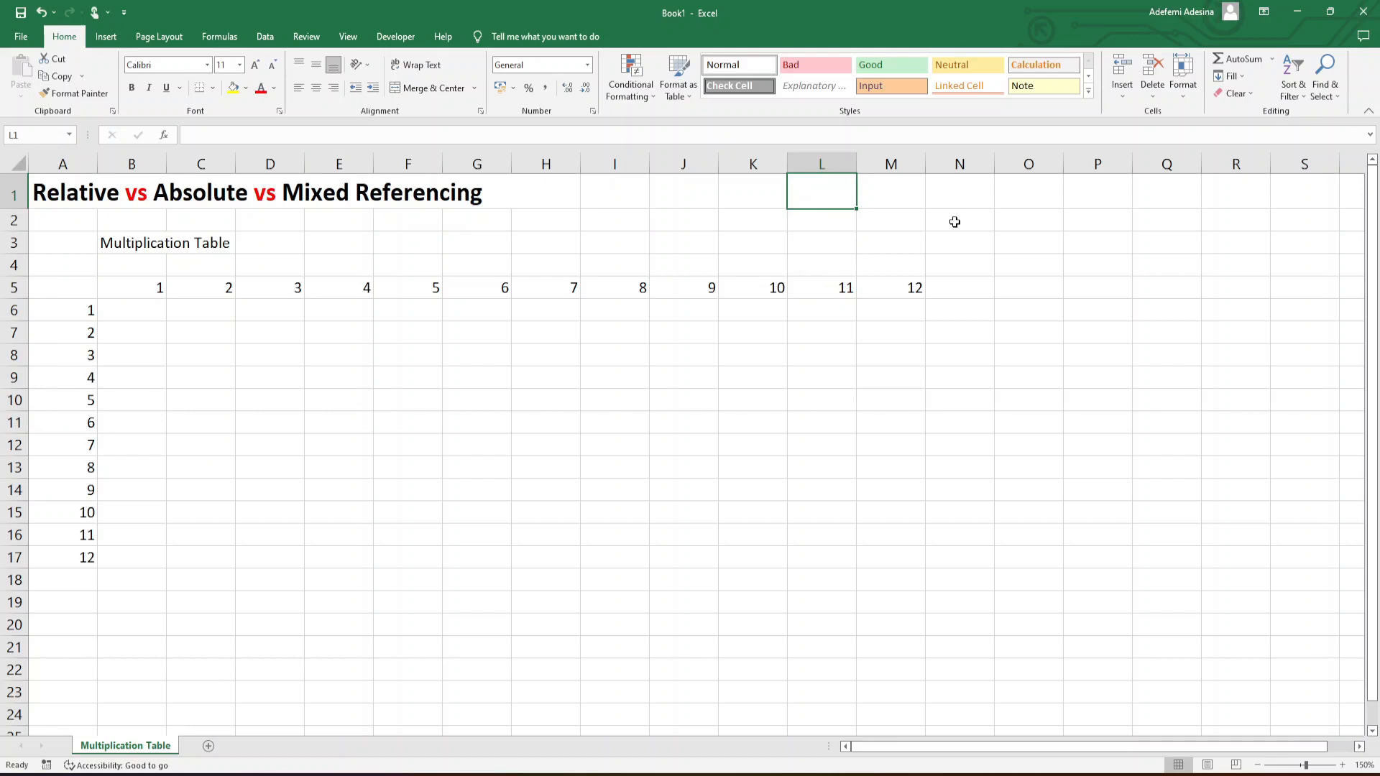
{"action": "left_click", "coordinate": [954, 222]}
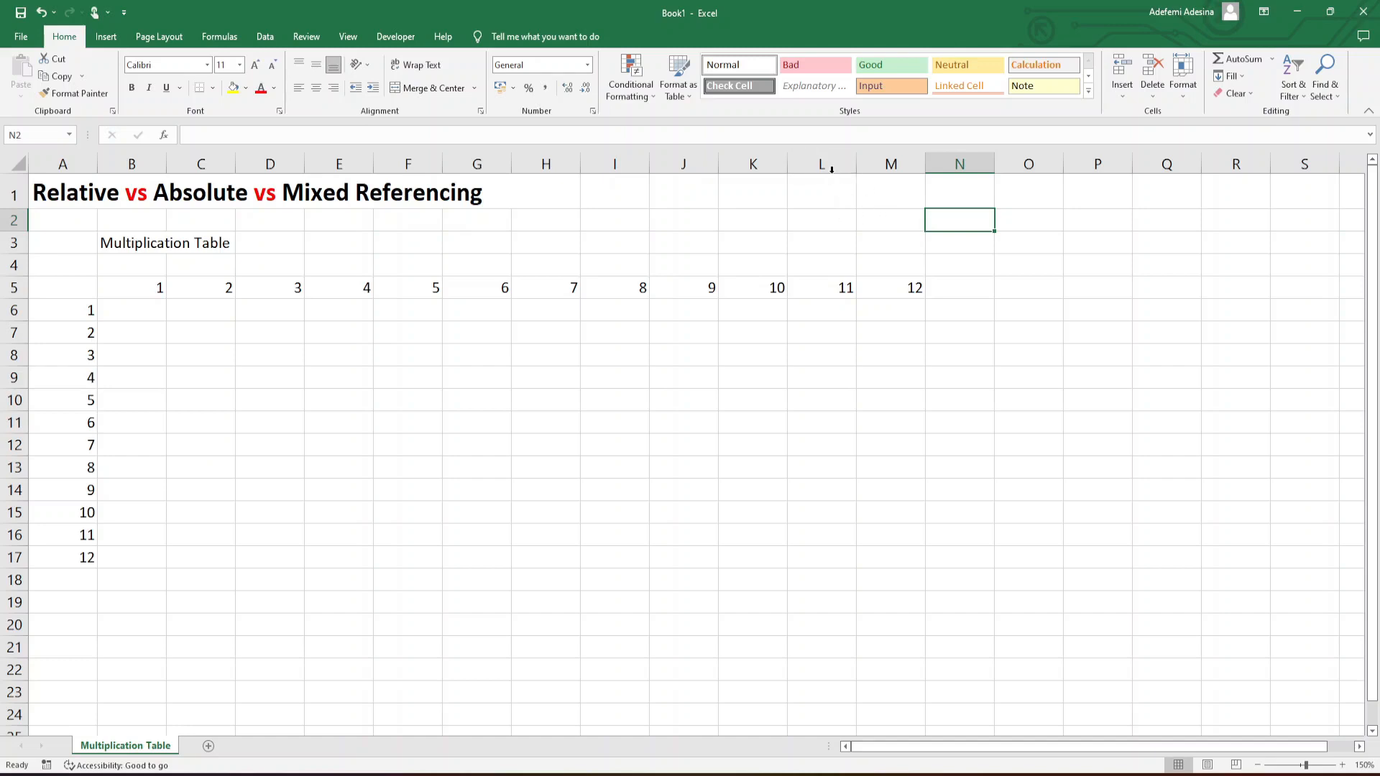
{"action": "left_click", "coordinate": [827, 224]}
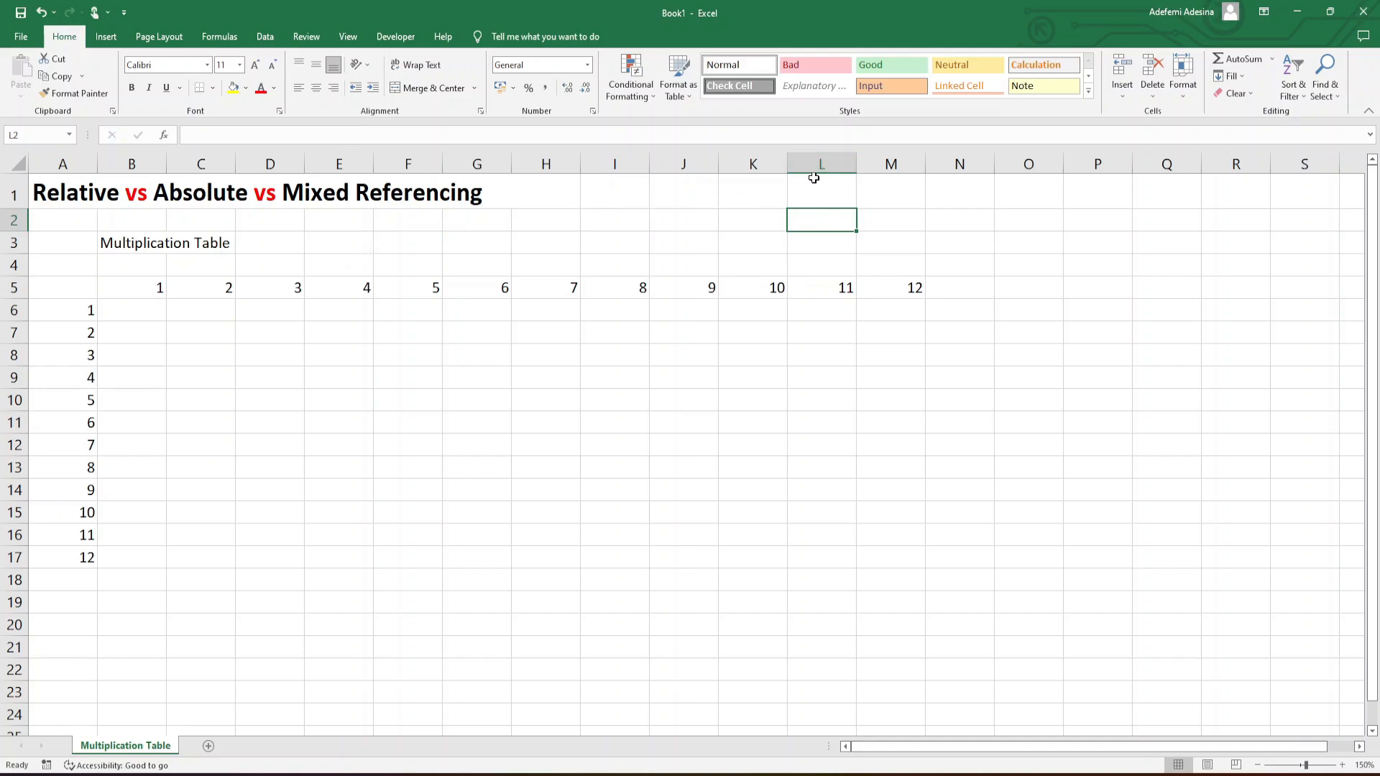
{"action": "left_click", "coordinate": [683, 227]}
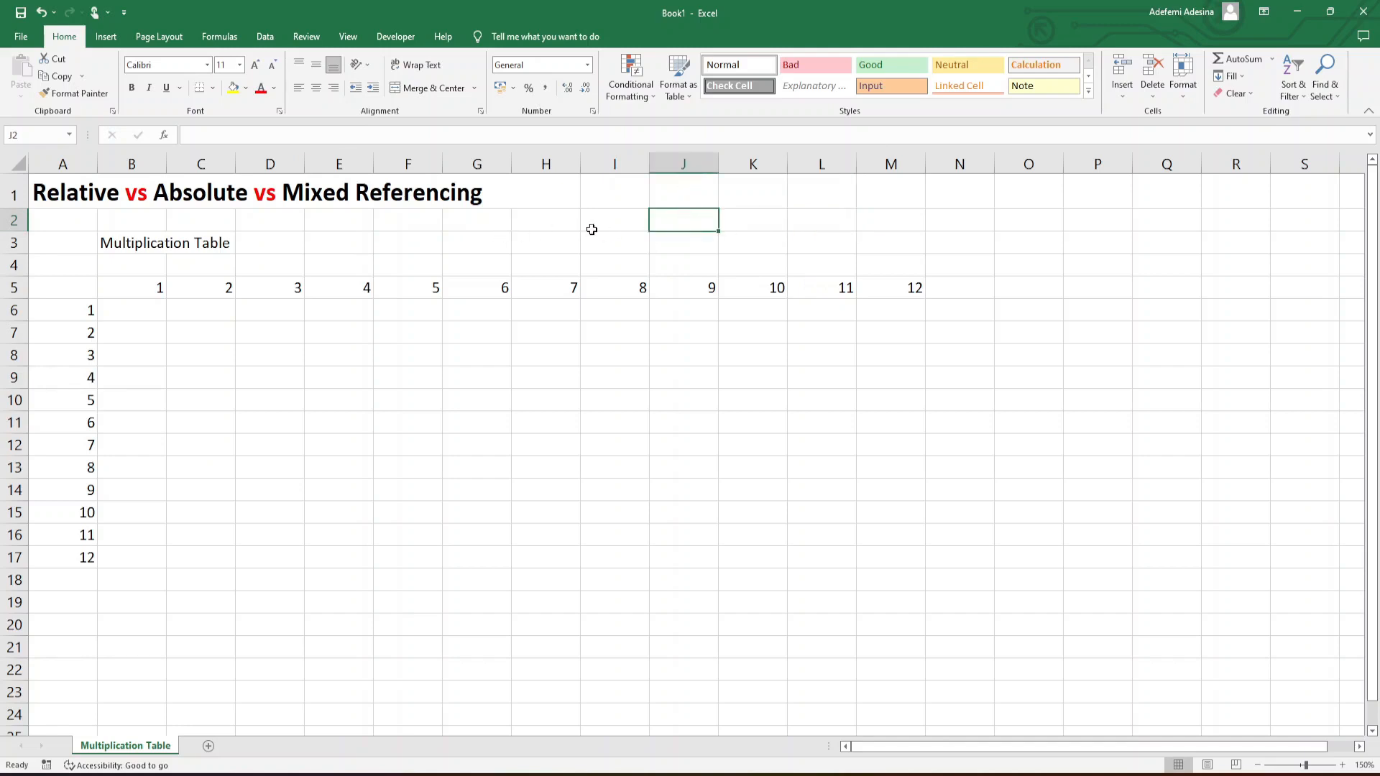
{"action": "left_click", "coordinate": [32, 139]}
Examine the multiplication table's layout: the row 5 headers, the column A headers and the first result cell B6.
{"action": "left_click", "coordinate": [140, 307]}
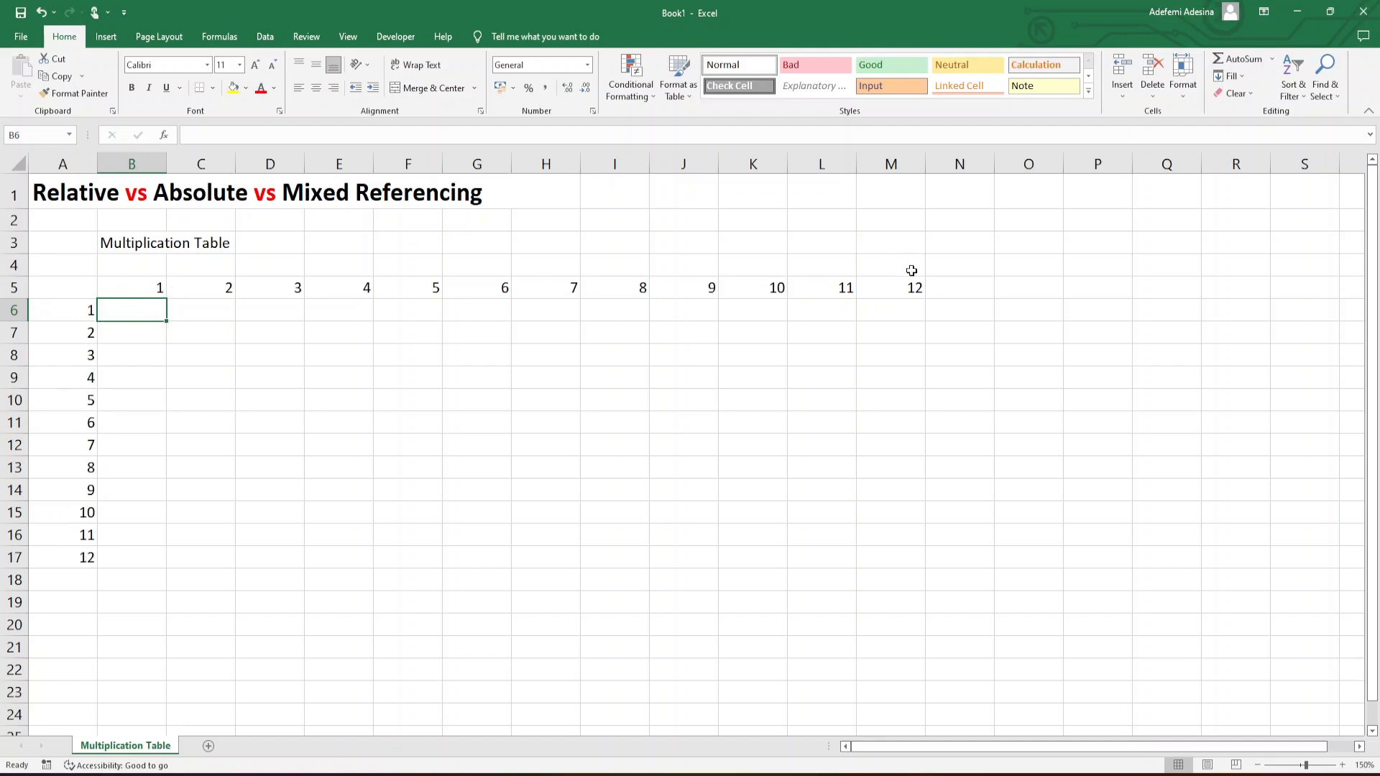
{"action": "left_click", "coordinate": [14, 288]}
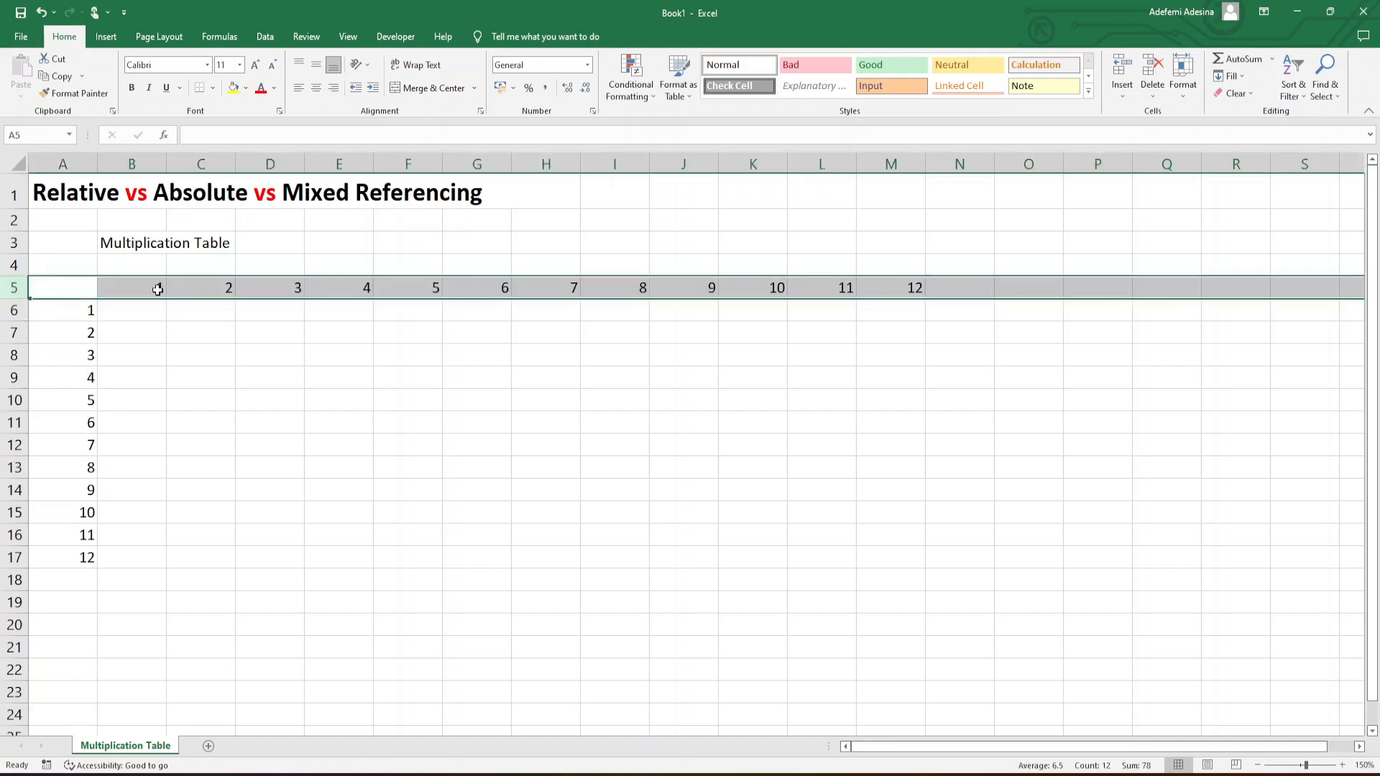
{"action": "left_click", "coordinate": [63, 164]}
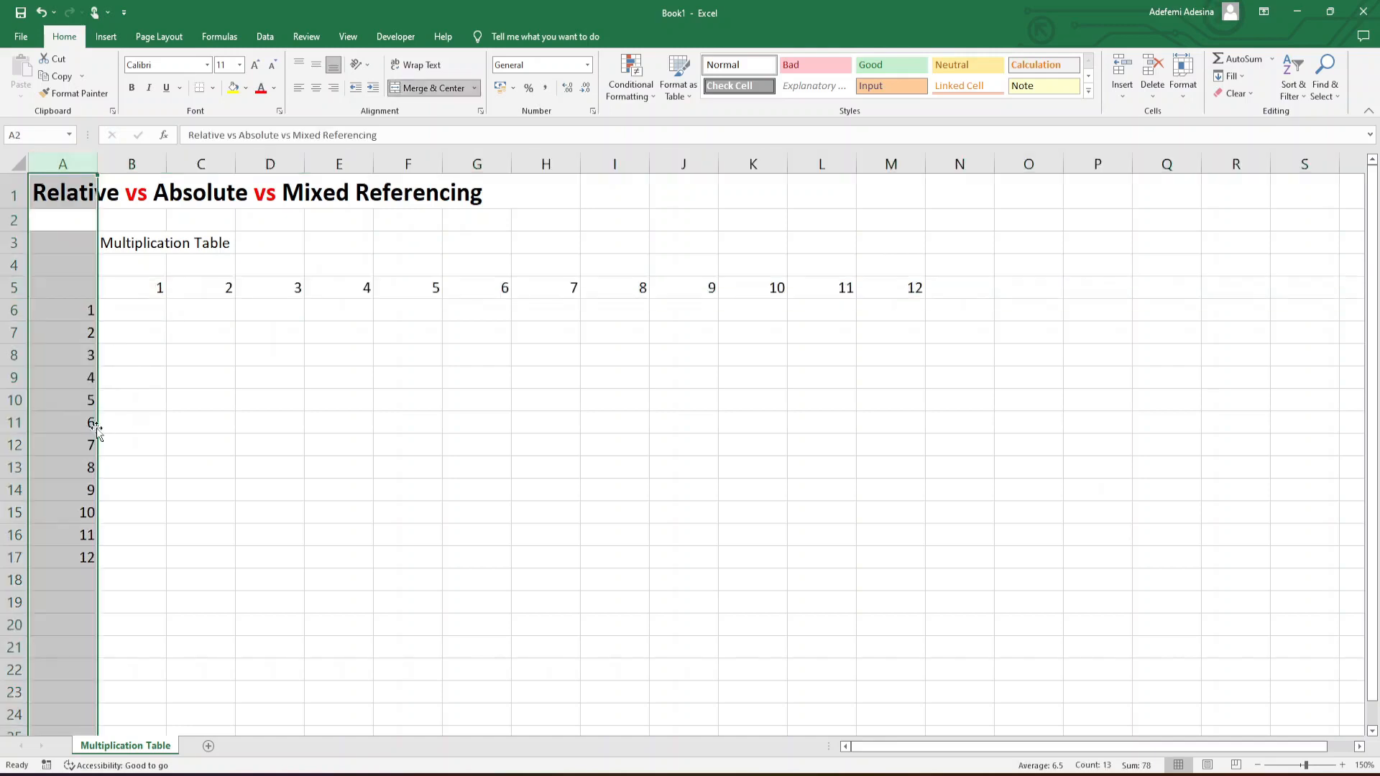
{"action": "left_click", "coordinate": [125, 310]}
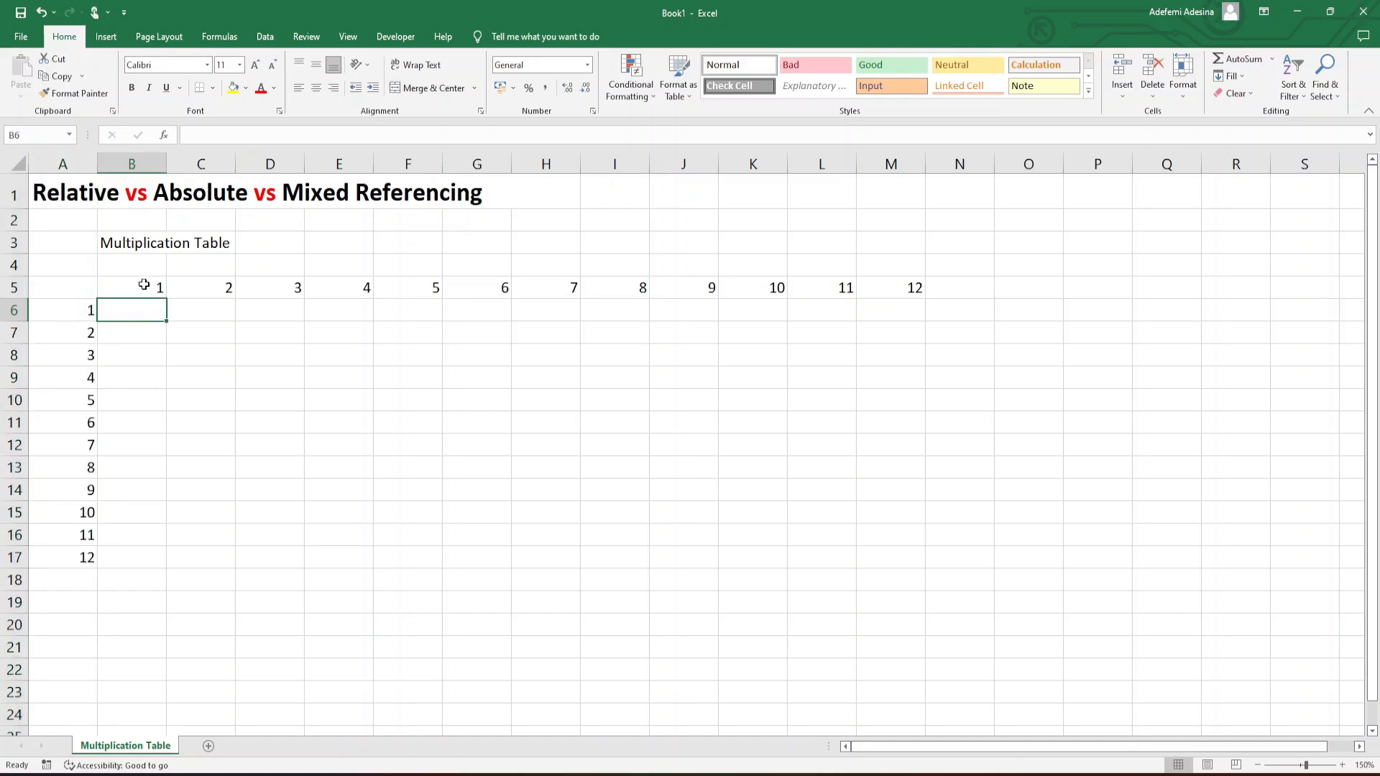
{"action": "left_click", "coordinate": [144, 285]}
{"action": "left_click", "coordinate": [130, 307]}
{"action": "left_click", "coordinate": [77, 312]}
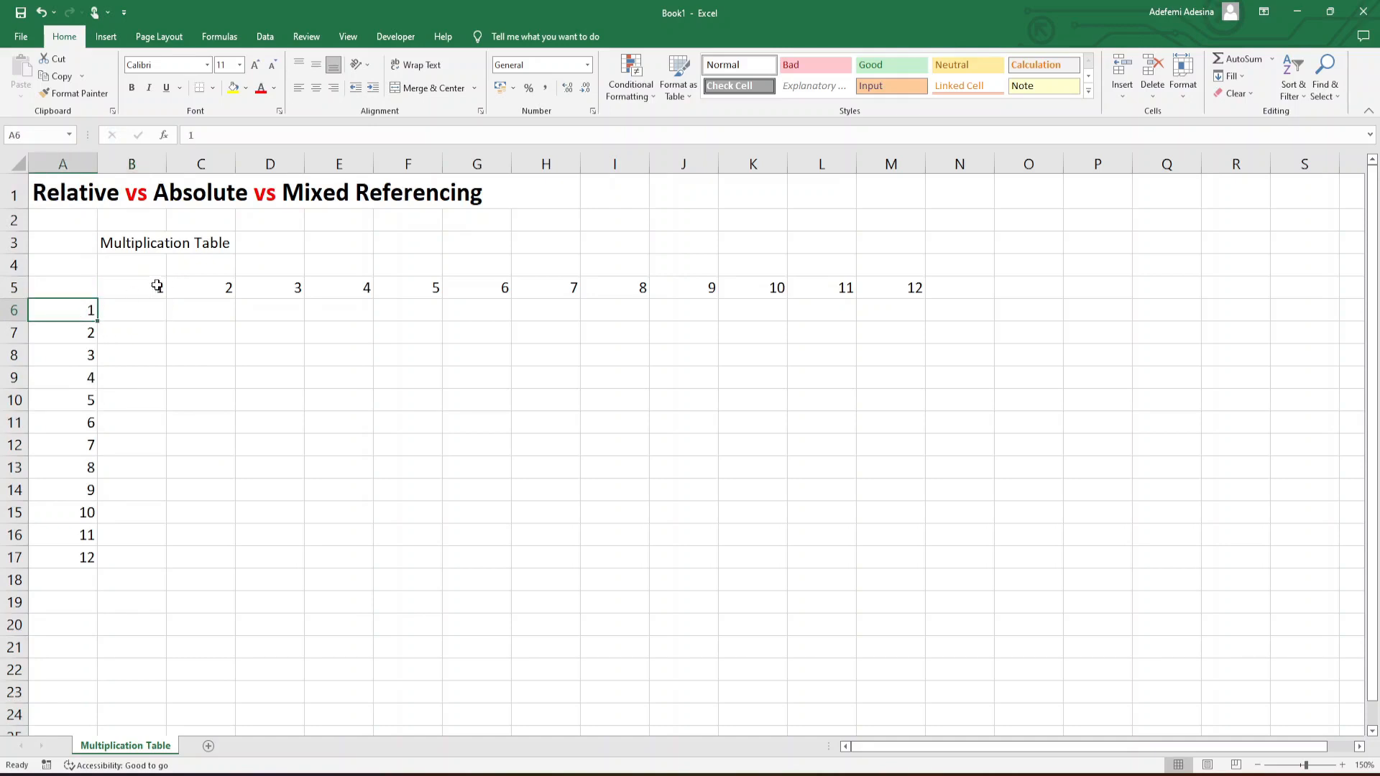
{"action": "left_click", "coordinate": [154, 286]}
Enter the formula =A6*B5 in cell B6 to multiply the first row header by the first column header.
{"action": "left_click", "coordinate": [132, 310]}
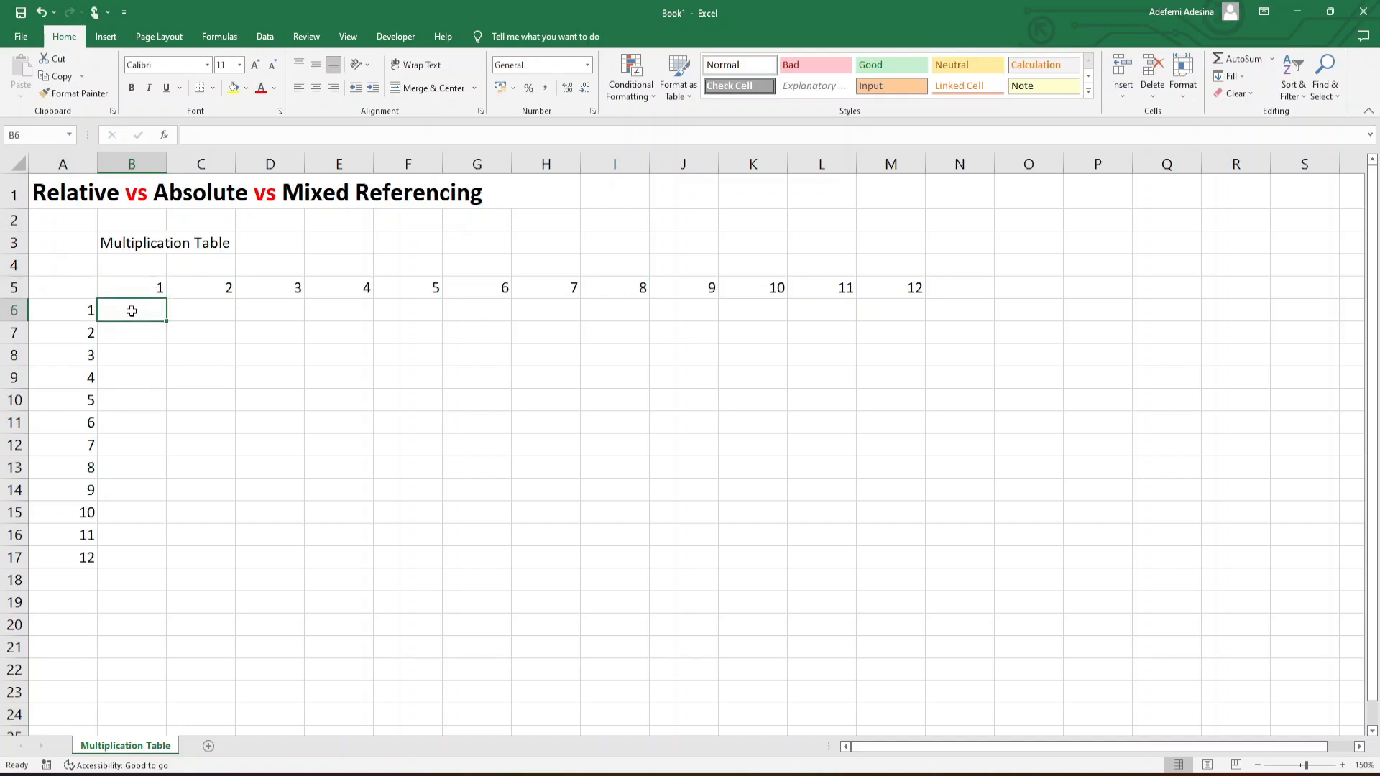
{"action": "type", "text": "="}
{"action": "left_click", "coordinate": [79, 310]}
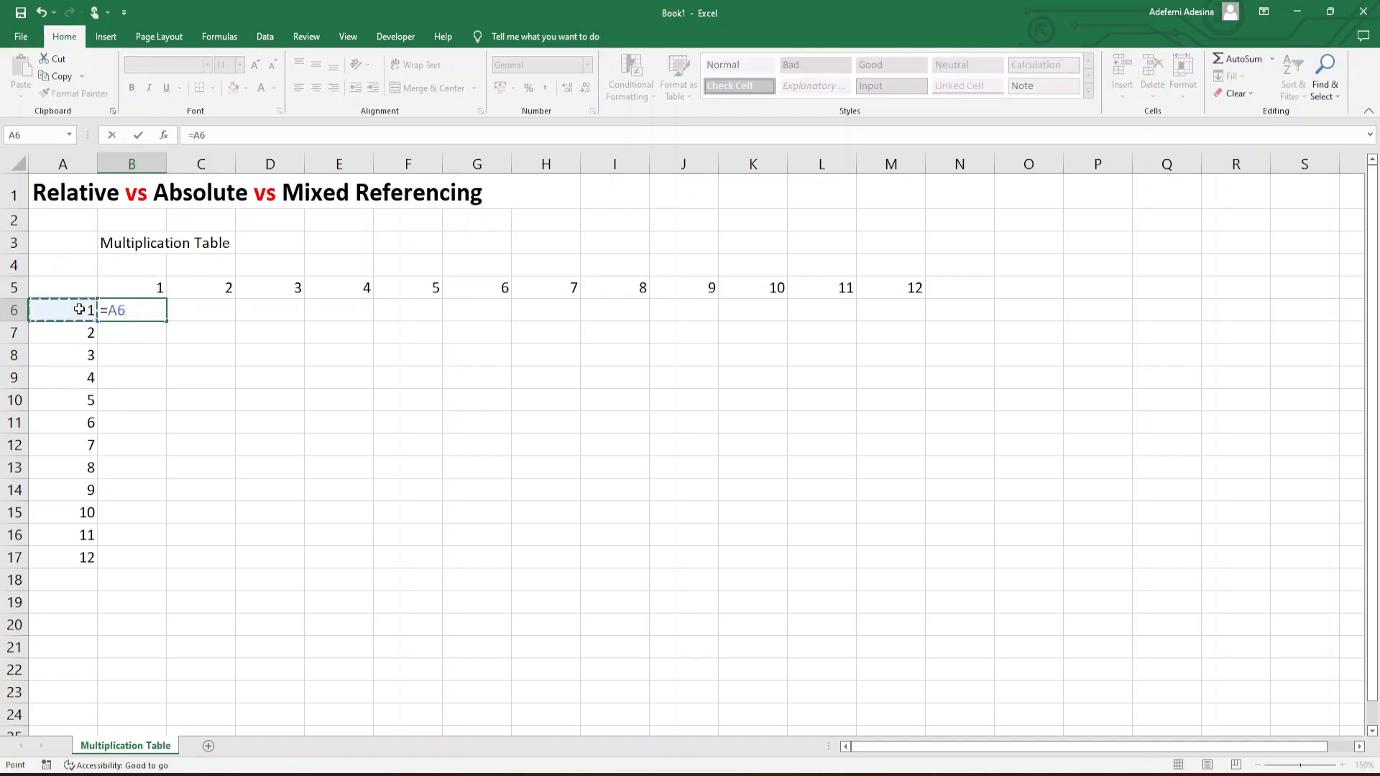
{"action": "type", "text": "*"}
{"action": "left_click", "coordinate": [139, 286]}
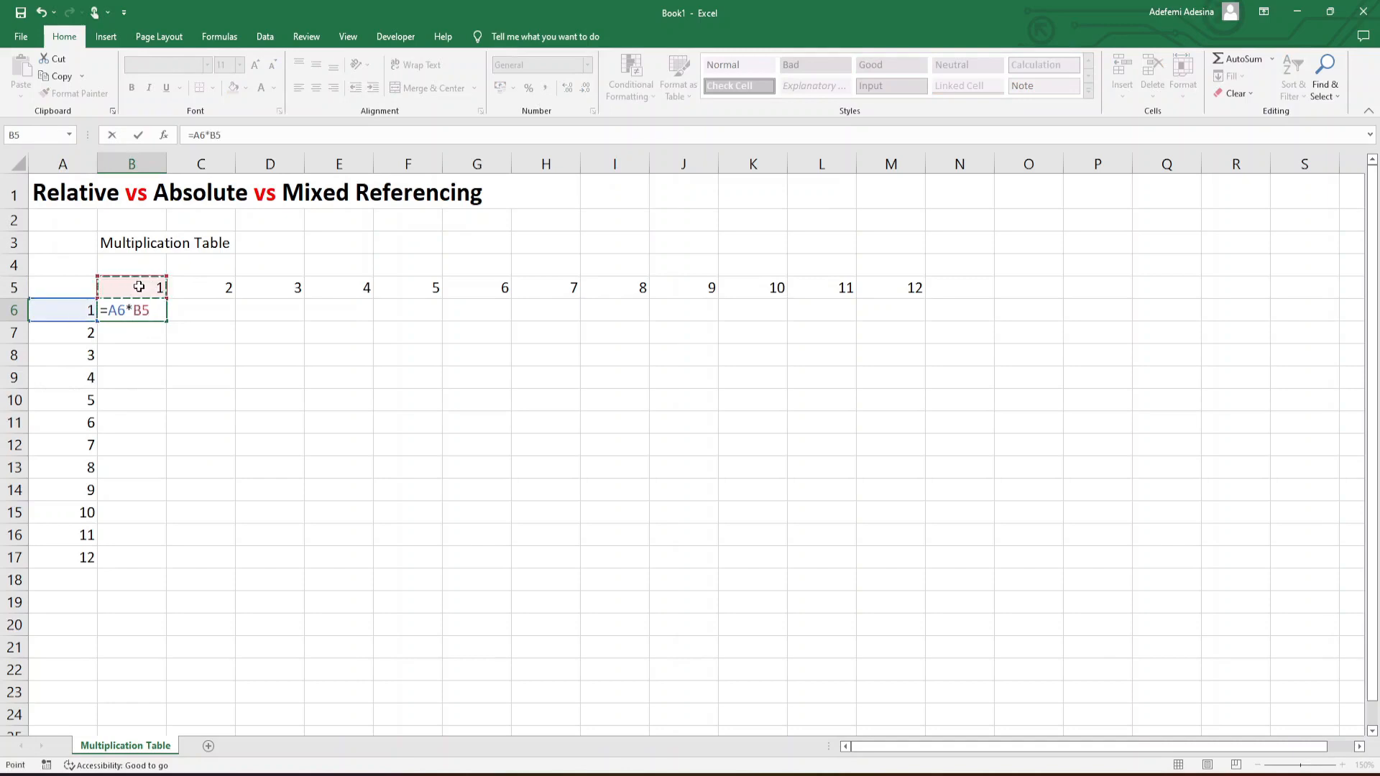
{"action": "key", "text": "Return"}
Review the formula in B6 and check which column A multipliers and which row 5 header the first column needs.
{"action": "left_click", "coordinate": [146, 309]}
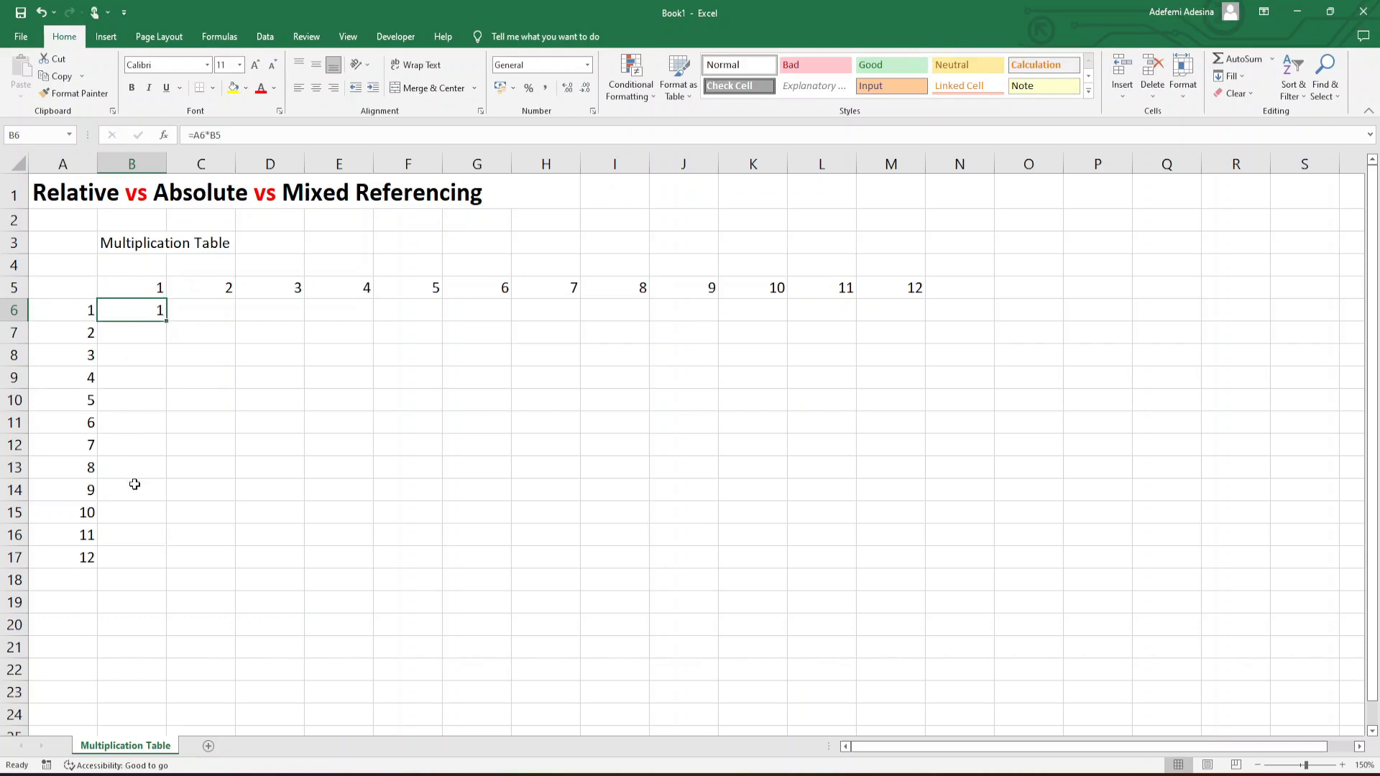
{"action": "left_click", "coordinate": [81, 558]}
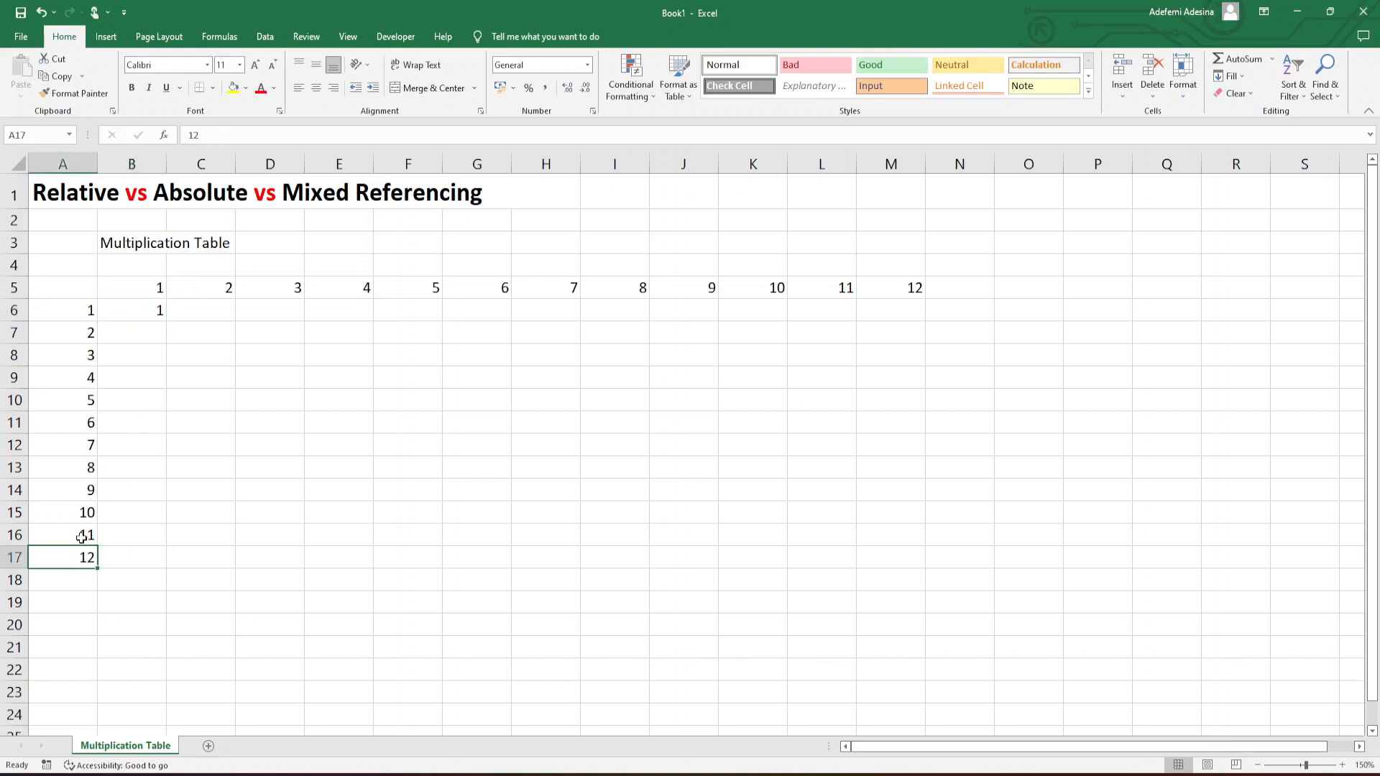
{"action": "left_click", "coordinate": [127, 289]}
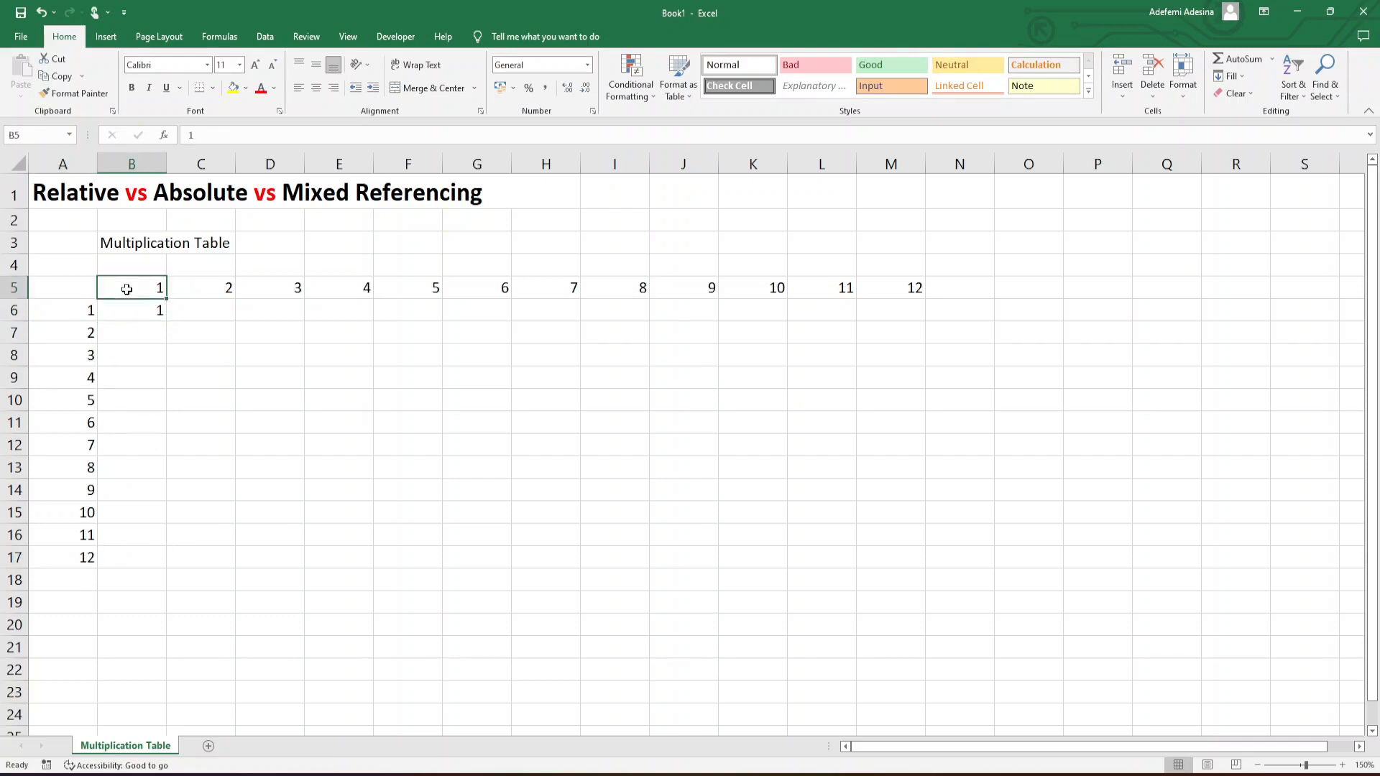
{"action": "left_click", "coordinate": [141, 556]}
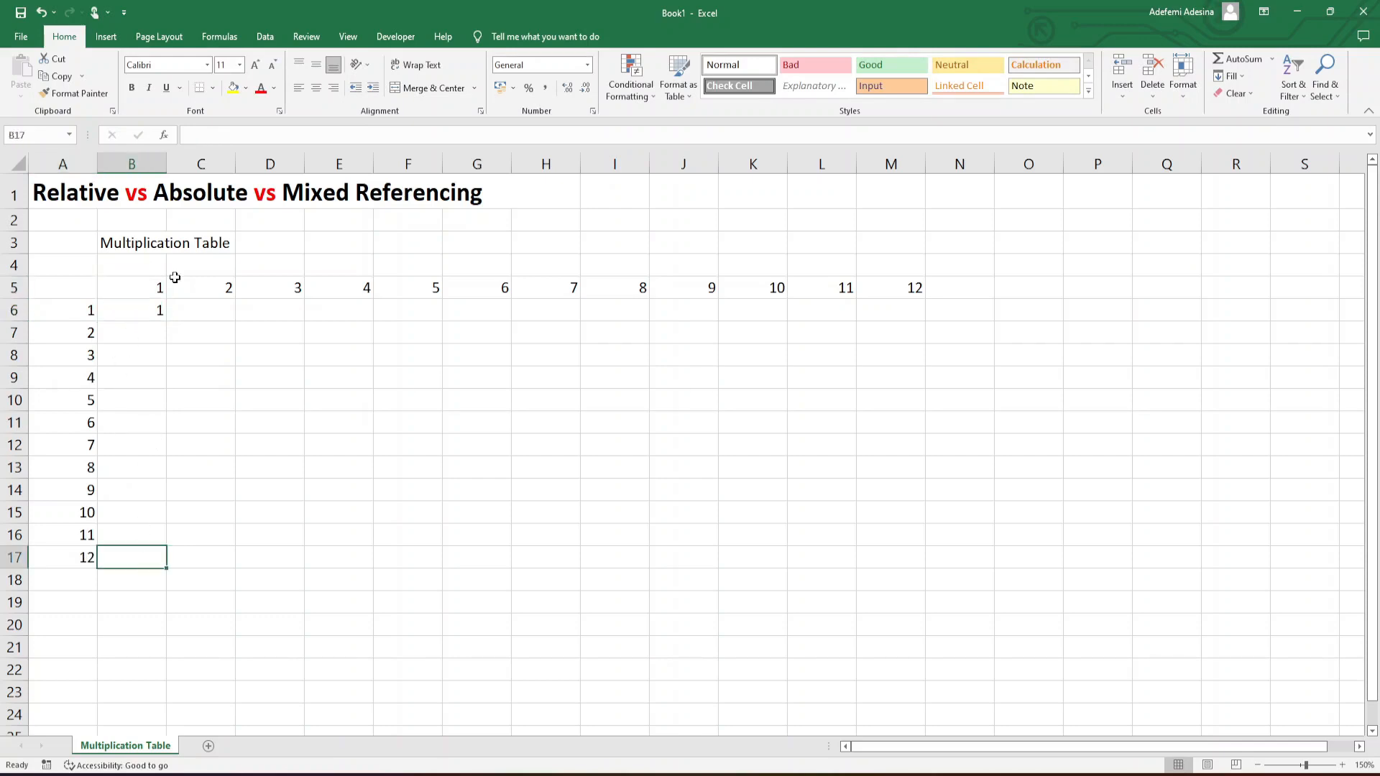
{"action": "left_click", "coordinate": [74, 463]}
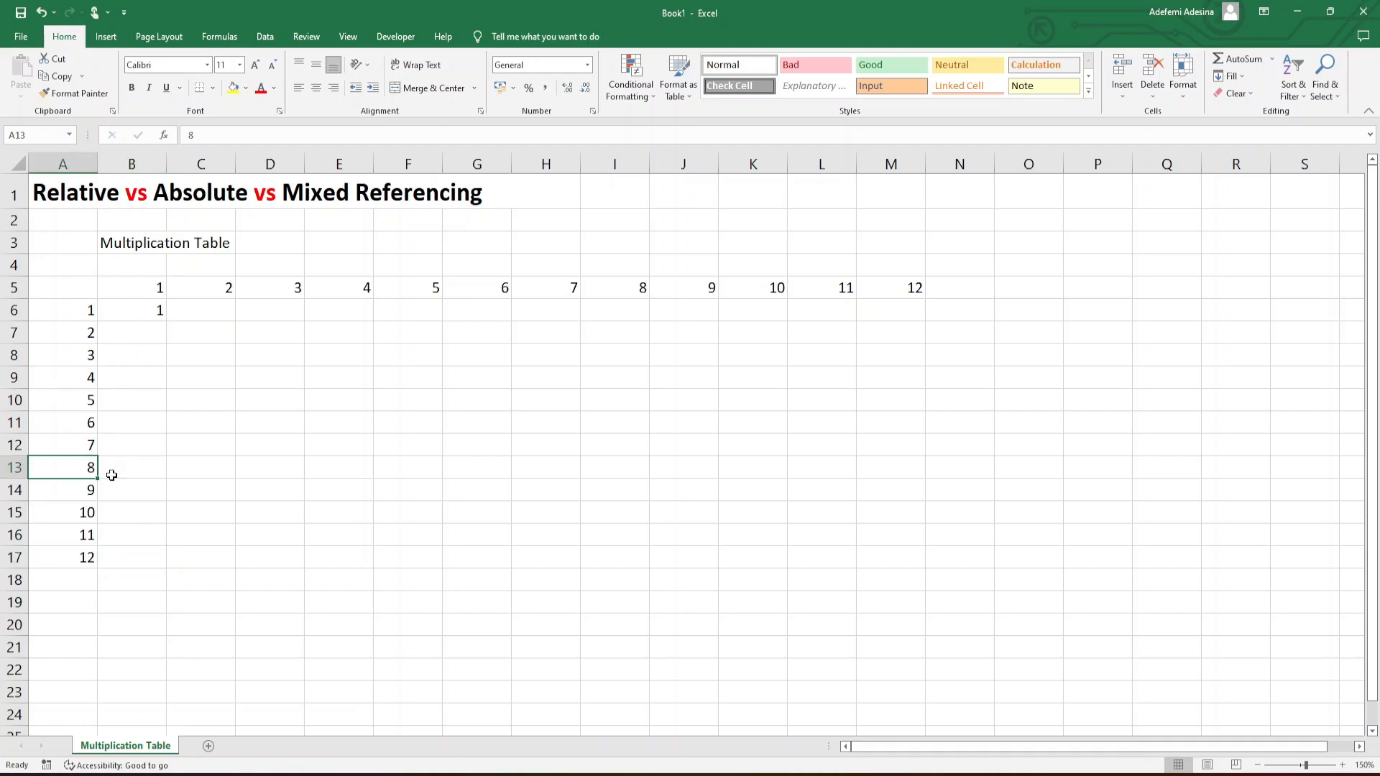
{"action": "left_click_drag", "start_coordinate": [69, 314], "coordinate": [58, 546]}
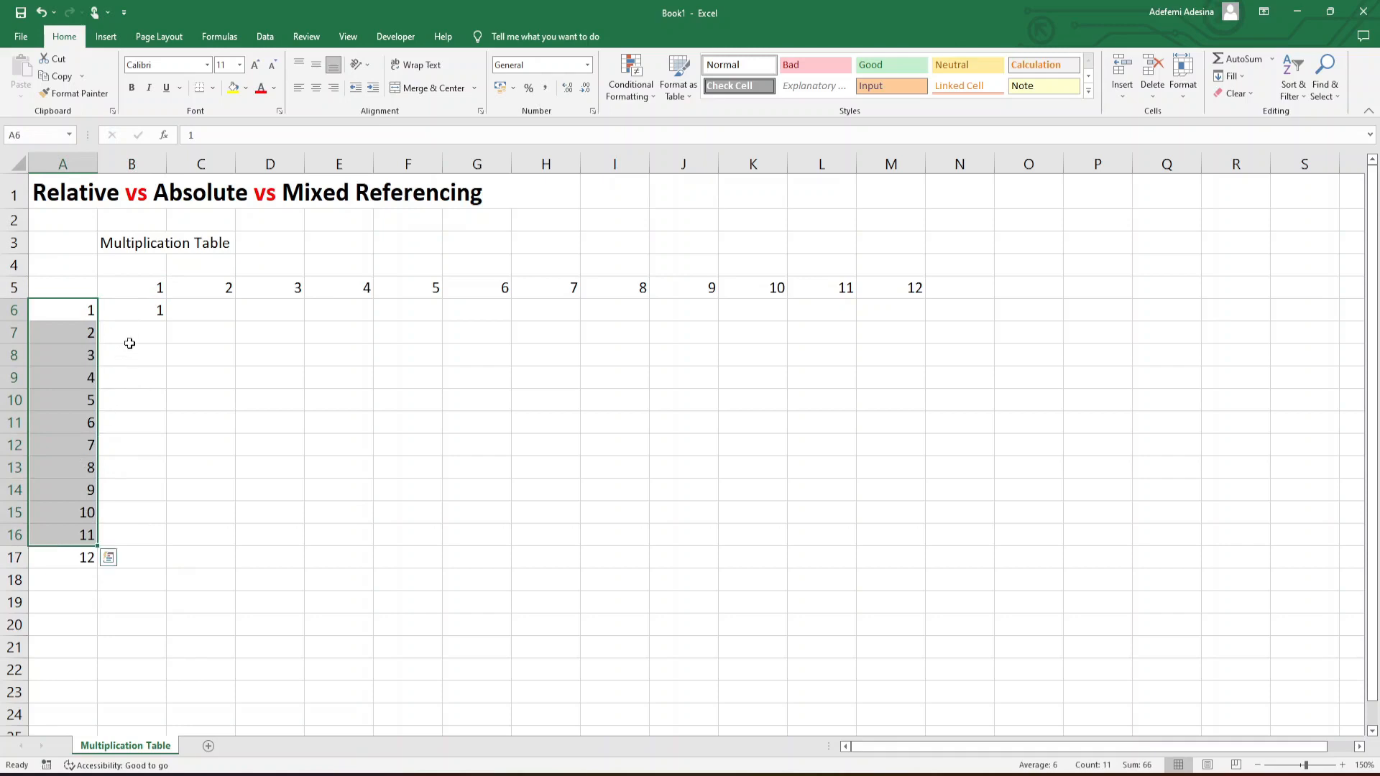
{"action": "left_click", "coordinate": [132, 281]}
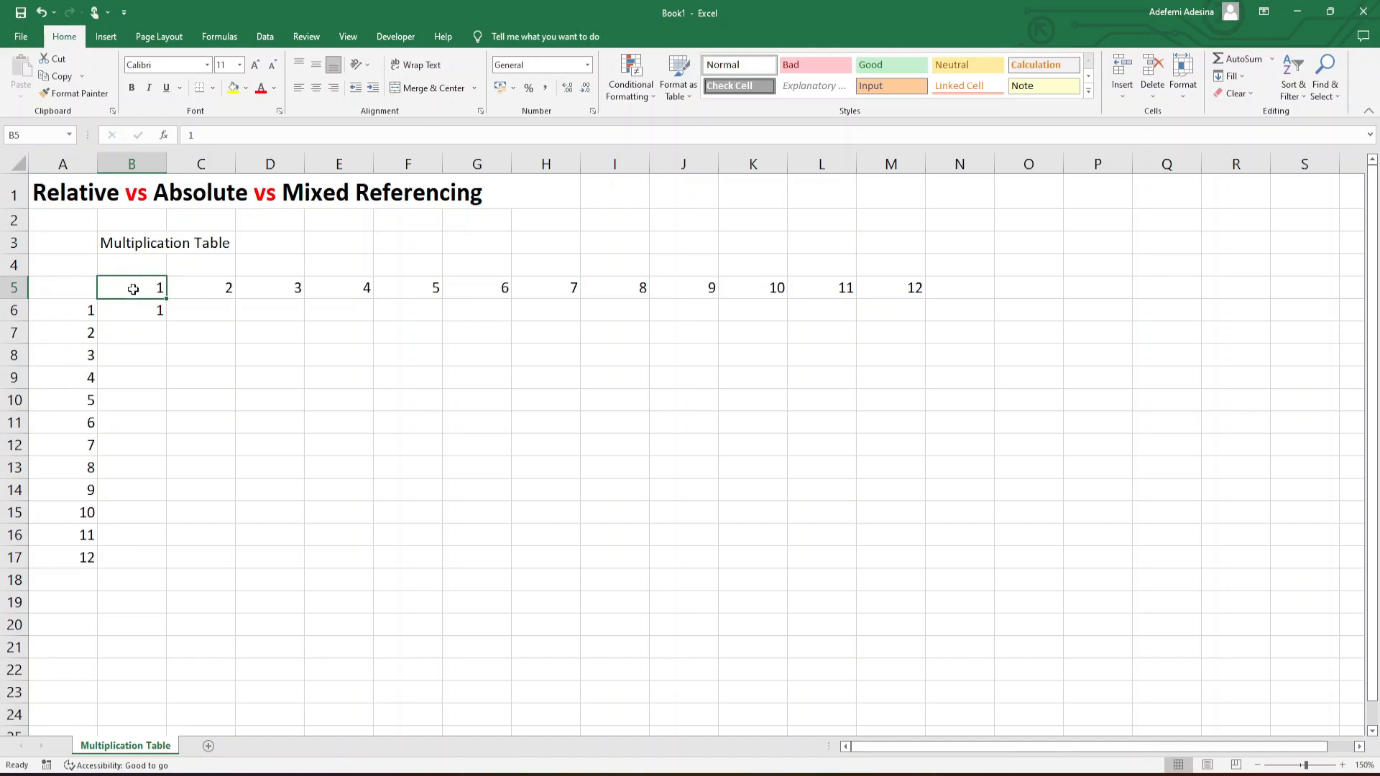
Fill the formula in B6 down to B17 and autofit the width of column B.
{"action": "left_click", "coordinate": [154, 316]}
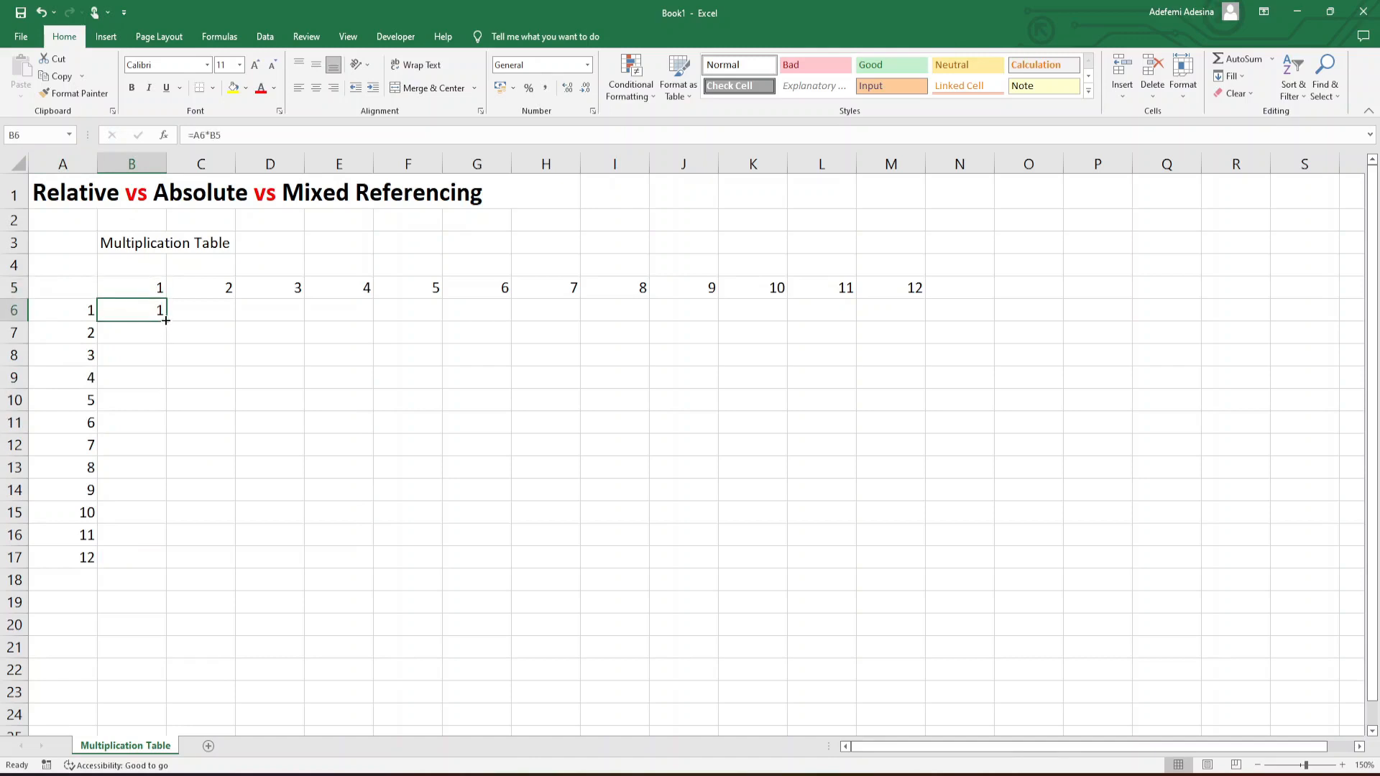
{"action": "left_click_drag", "start_coordinate": [168, 321], "coordinate": [130, 559]}
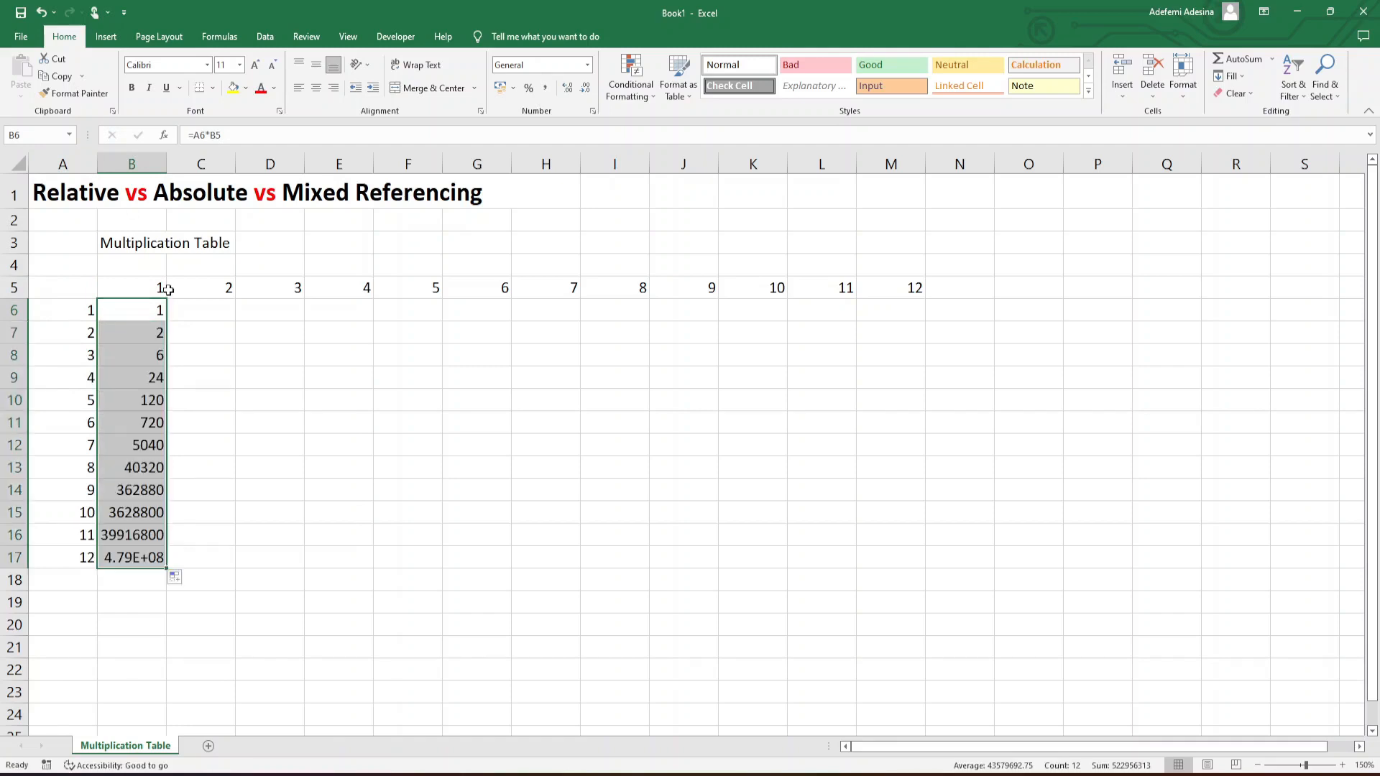
{"action": "double_click", "coordinate": [166, 164]}
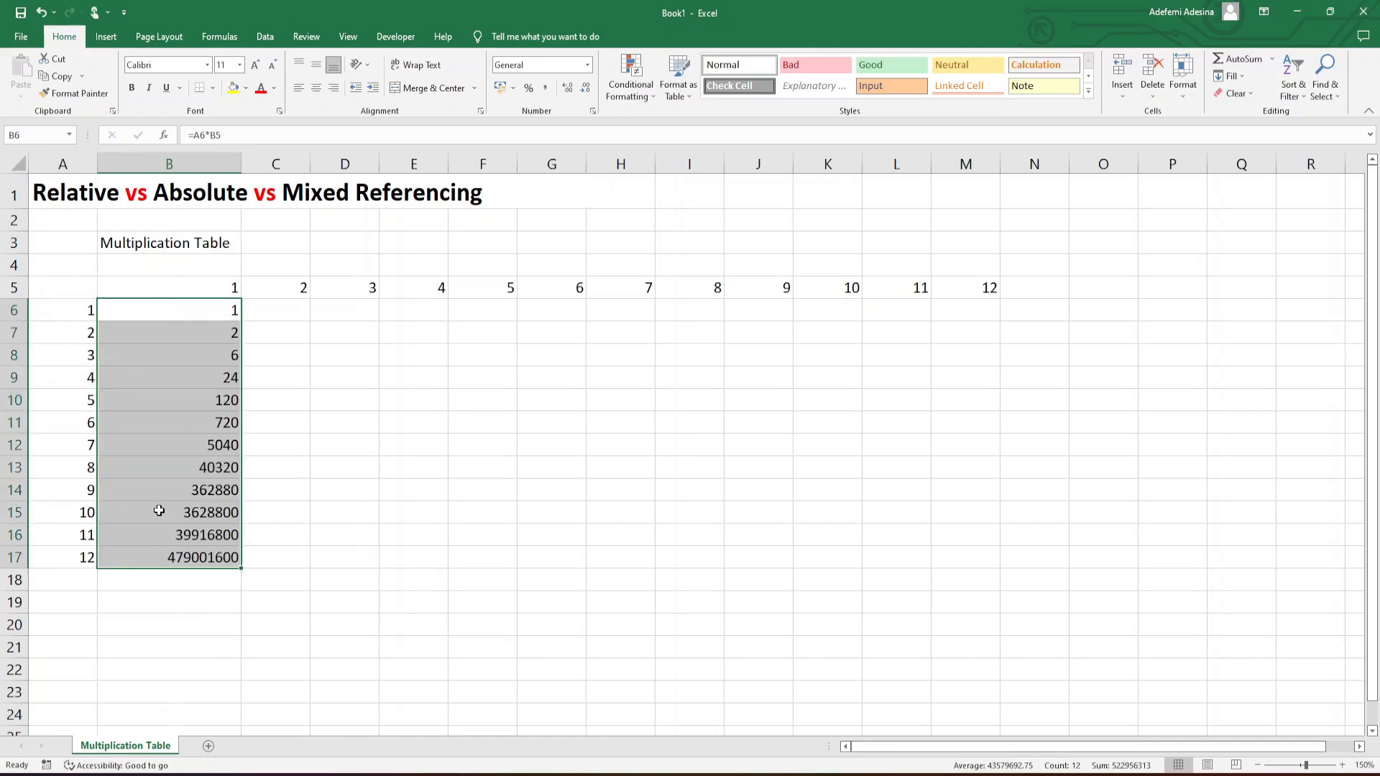
Inspect the cell references used by the formula in B17, leaving it as it is.
{"action": "left_click", "coordinate": [169, 556]}
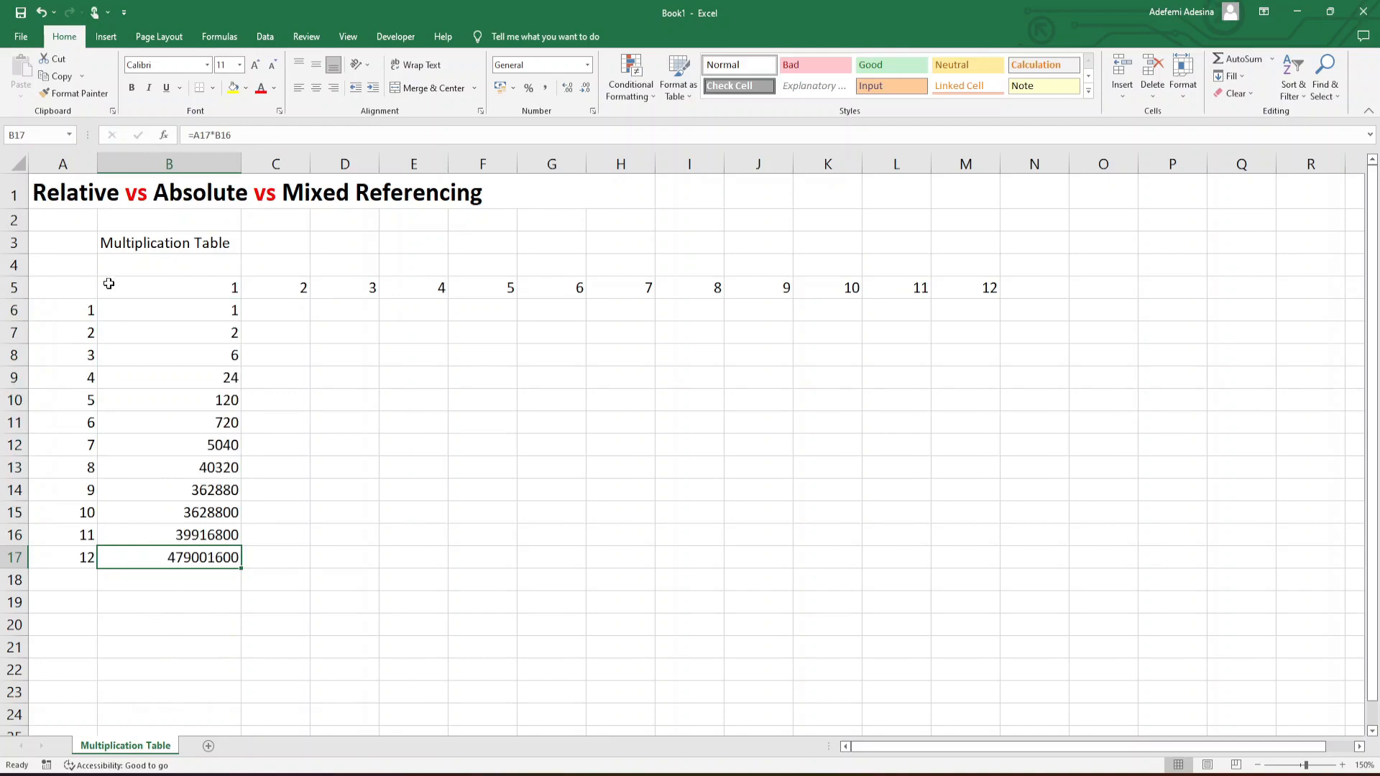
{"action": "double_click", "coordinate": [159, 556]}
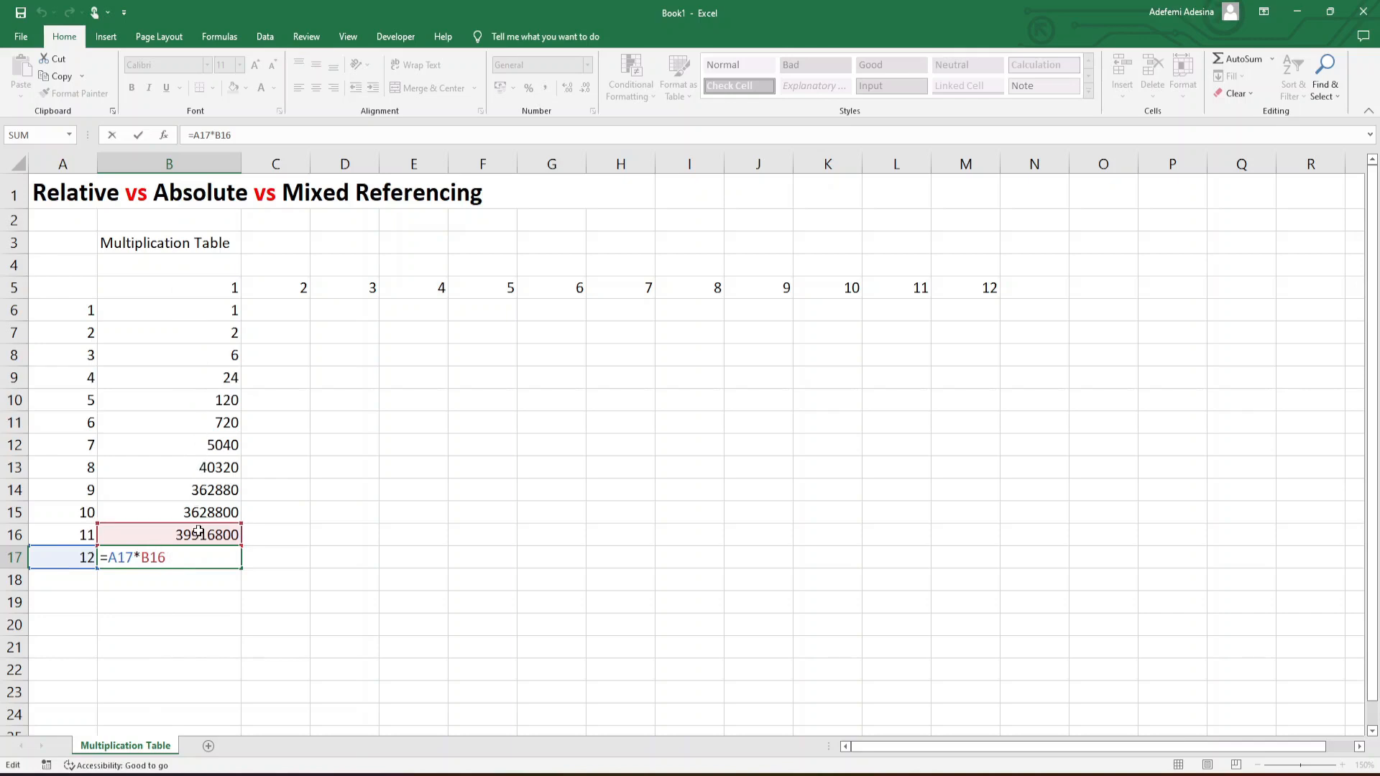
{"action": "key", "text": "ctrl+Return"}
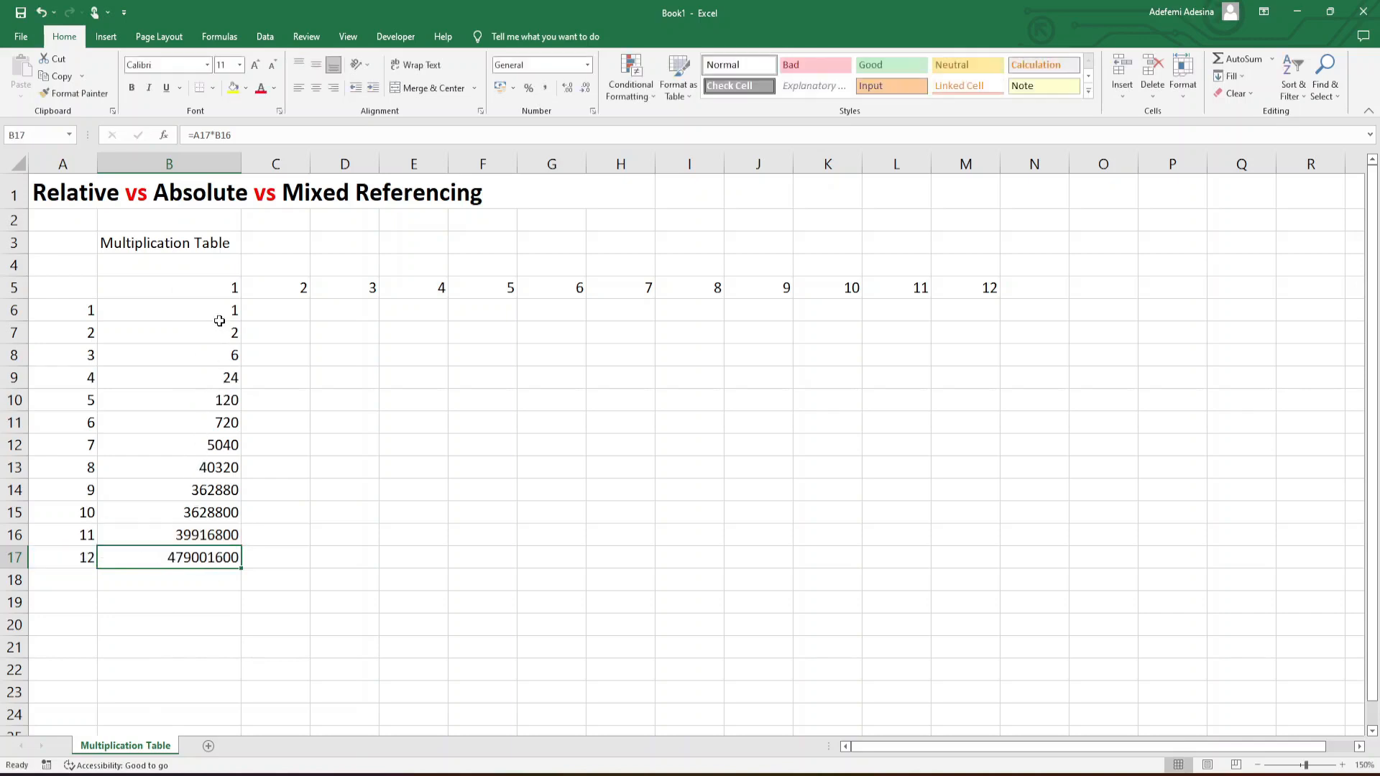
Examine the A6 and B5 references in the formula of B6 and compare them with header cell B5.
{"action": "left_click", "coordinate": [215, 314]}
{"action": "left_click", "coordinate": [204, 284]}
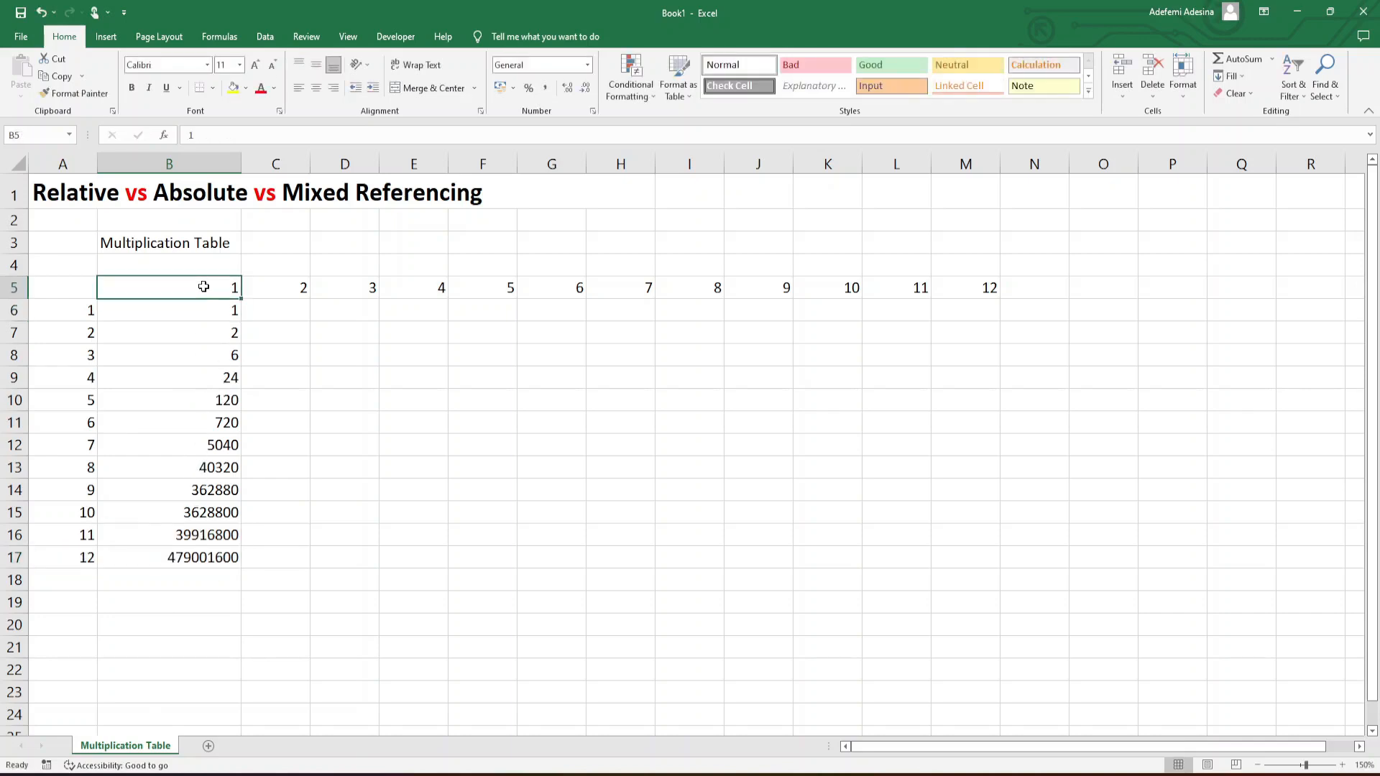
{"action": "left_click", "coordinate": [205, 313]}
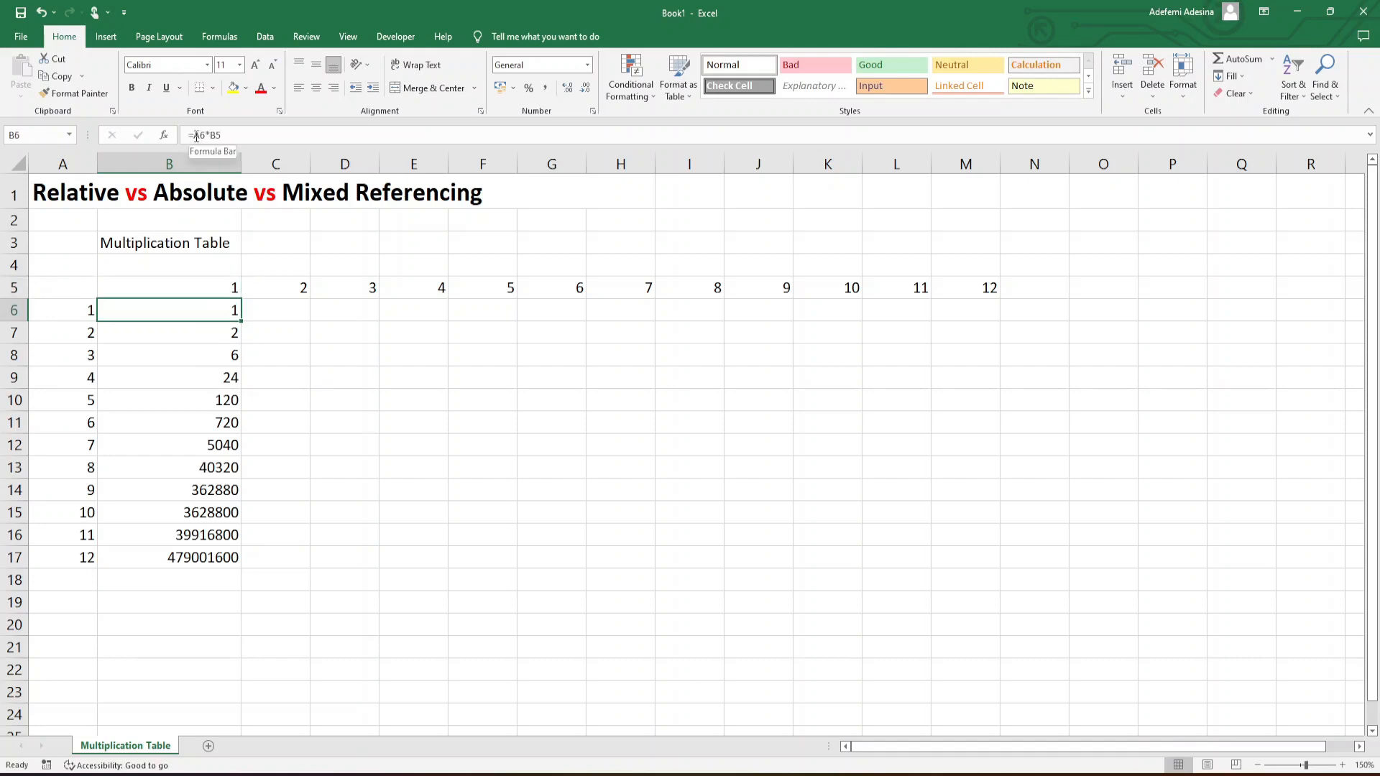
{"action": "left_click", "coordinate": [206, 135]}
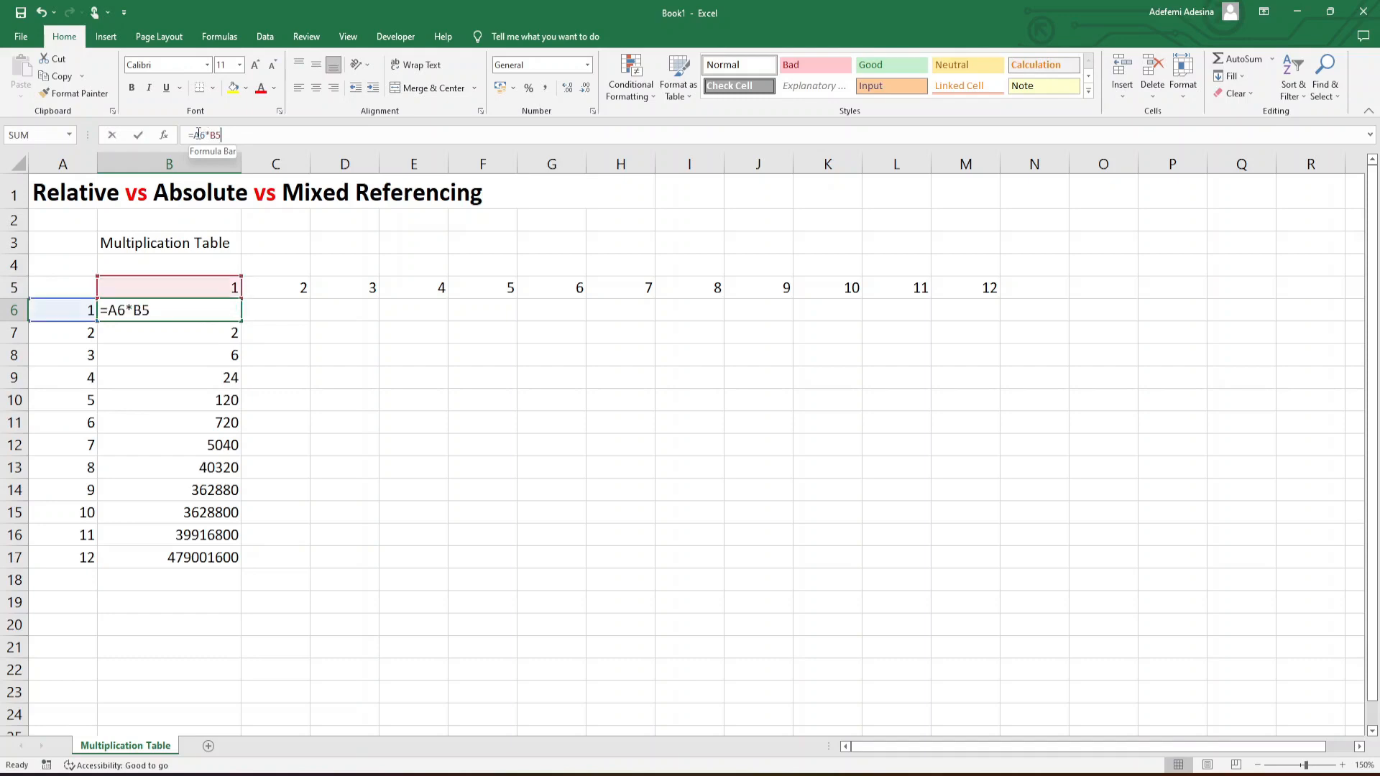
{"action": "mouse_move", "coordinate": [205, 134]}
{"action": "left_mouse_down"}
{"action": "mouse_move", "coordinate": [193, 134]}
{"action": "mouse_move", "coordinate": [213, 134]}
{"action": "left_mouse_up"}
{"action": "left_click", "coordinate": [204, 134]}
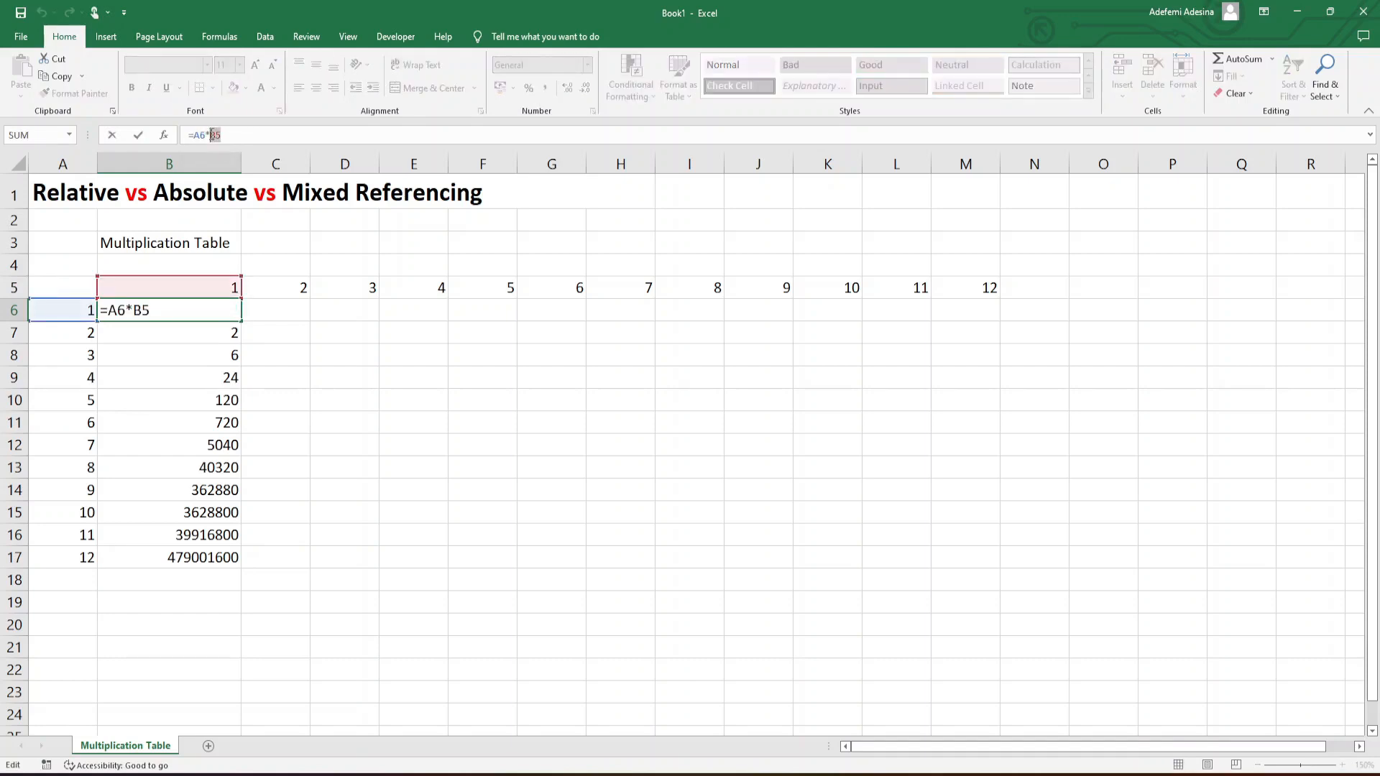
{"action": "left_click", "coordinate": [227, 135]}
{"action": "key", "text": "Return"}
{"action": "left_click", "coordinate": [213, 305]}
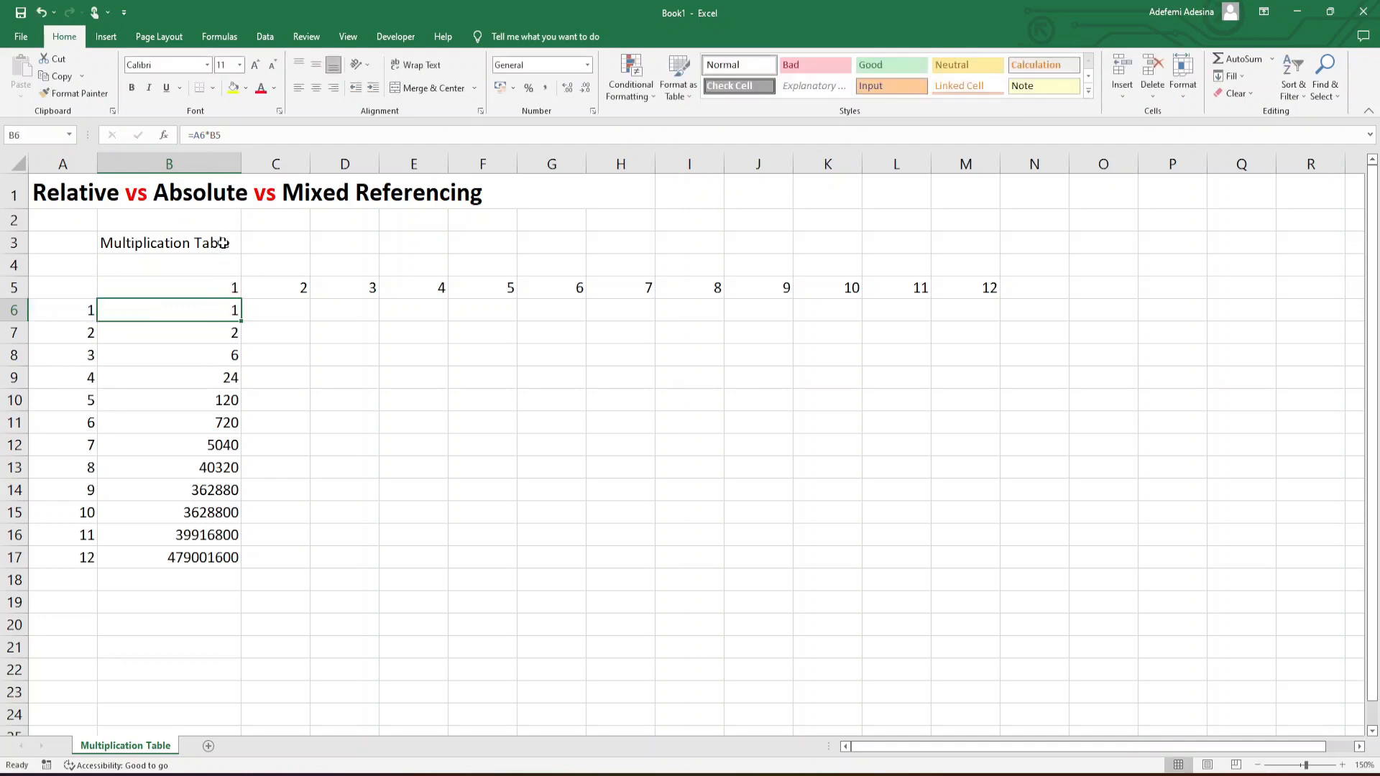
{"action": "left_click", "coordinate": [223, 283]}
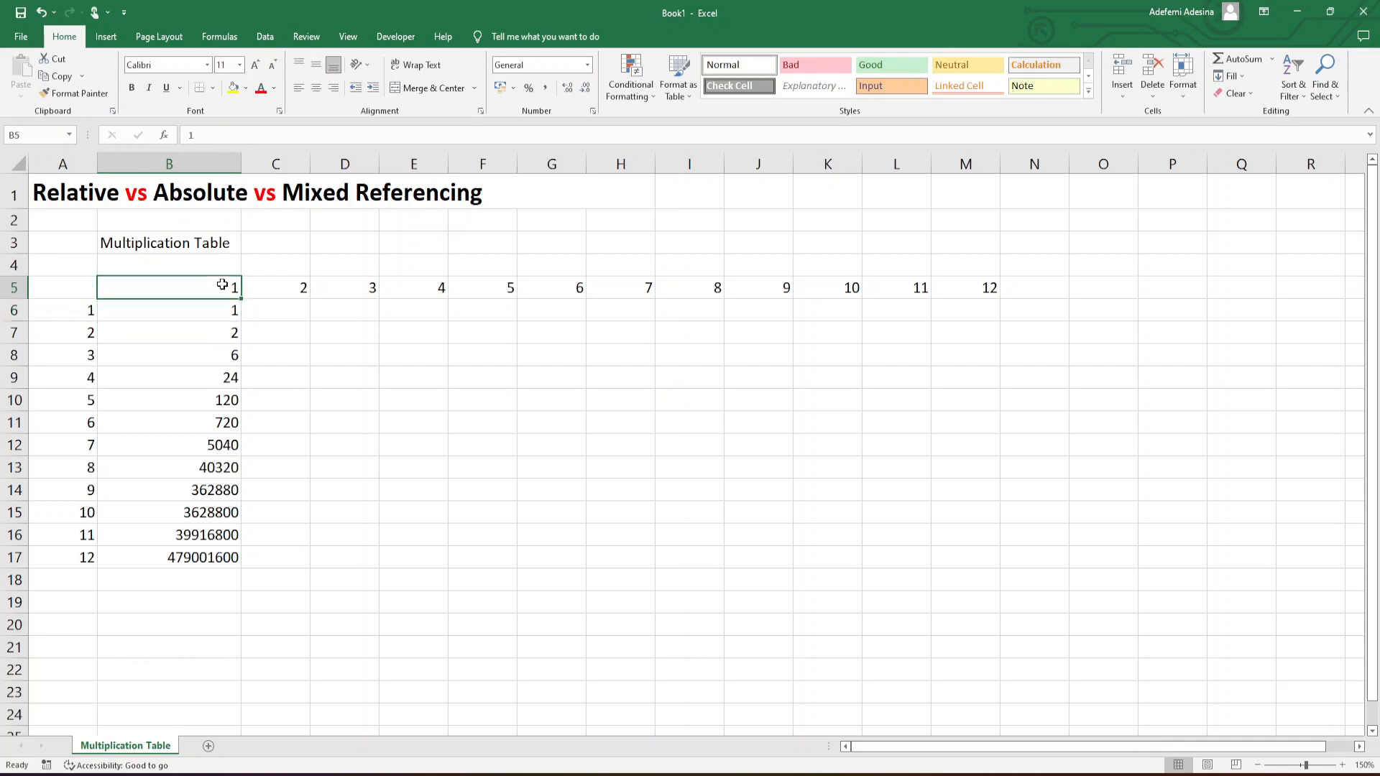
{"action": "left_click", "coordinate": [214, 310]}
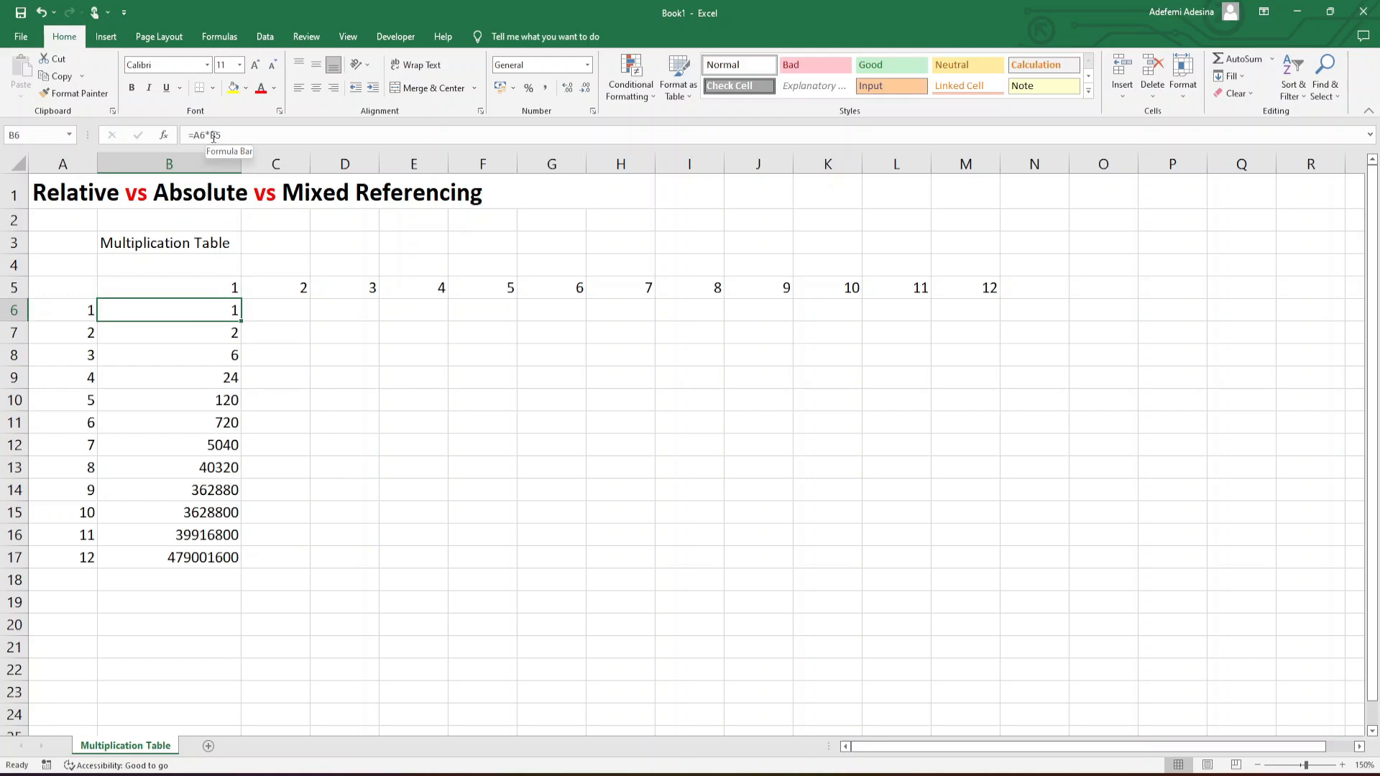
{"action": "left_click", "coordinate": [194, 289]}
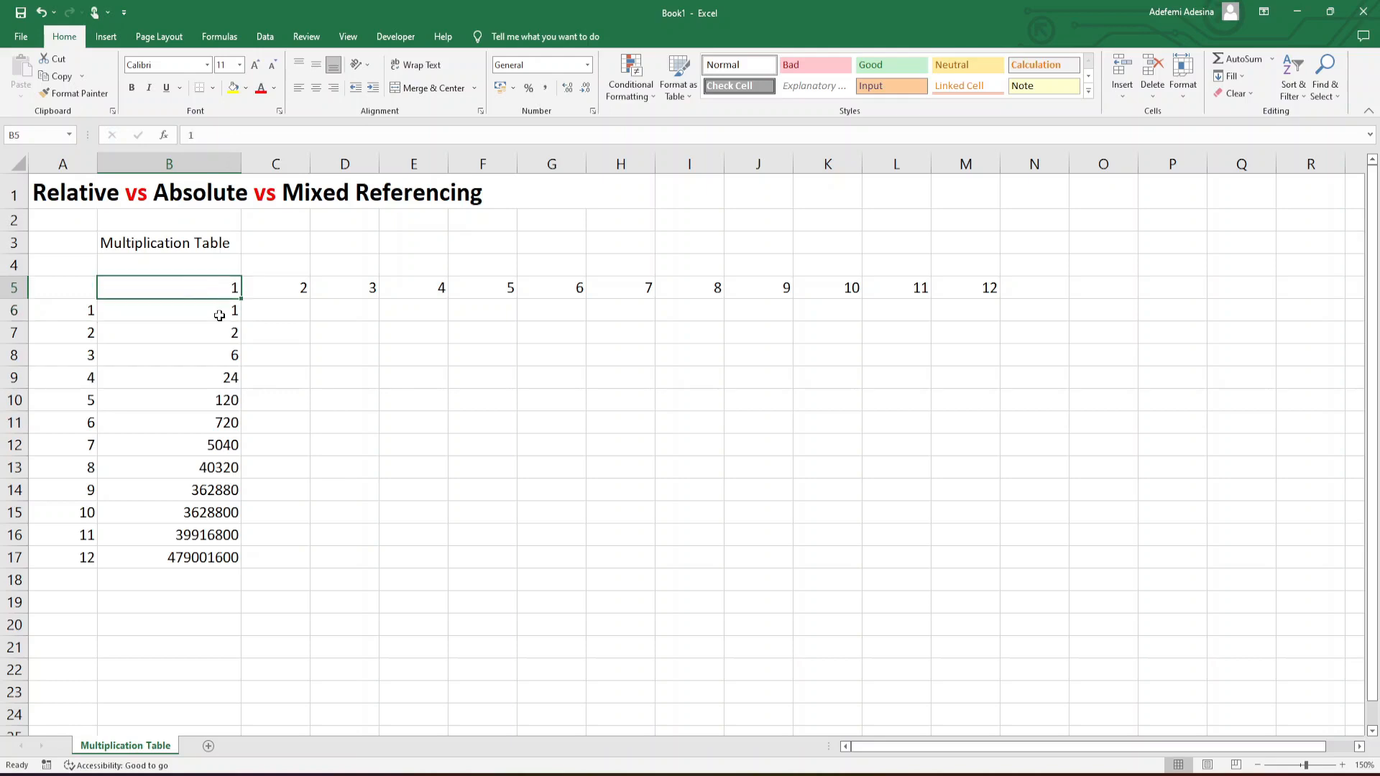
Lock column B in the header reference of the B6 formula so it reads =A6*$B5.
{"action": "left_click", "coordinate": [216, 312]}
{"action": "left_click", "coordinate": [212, 137]}
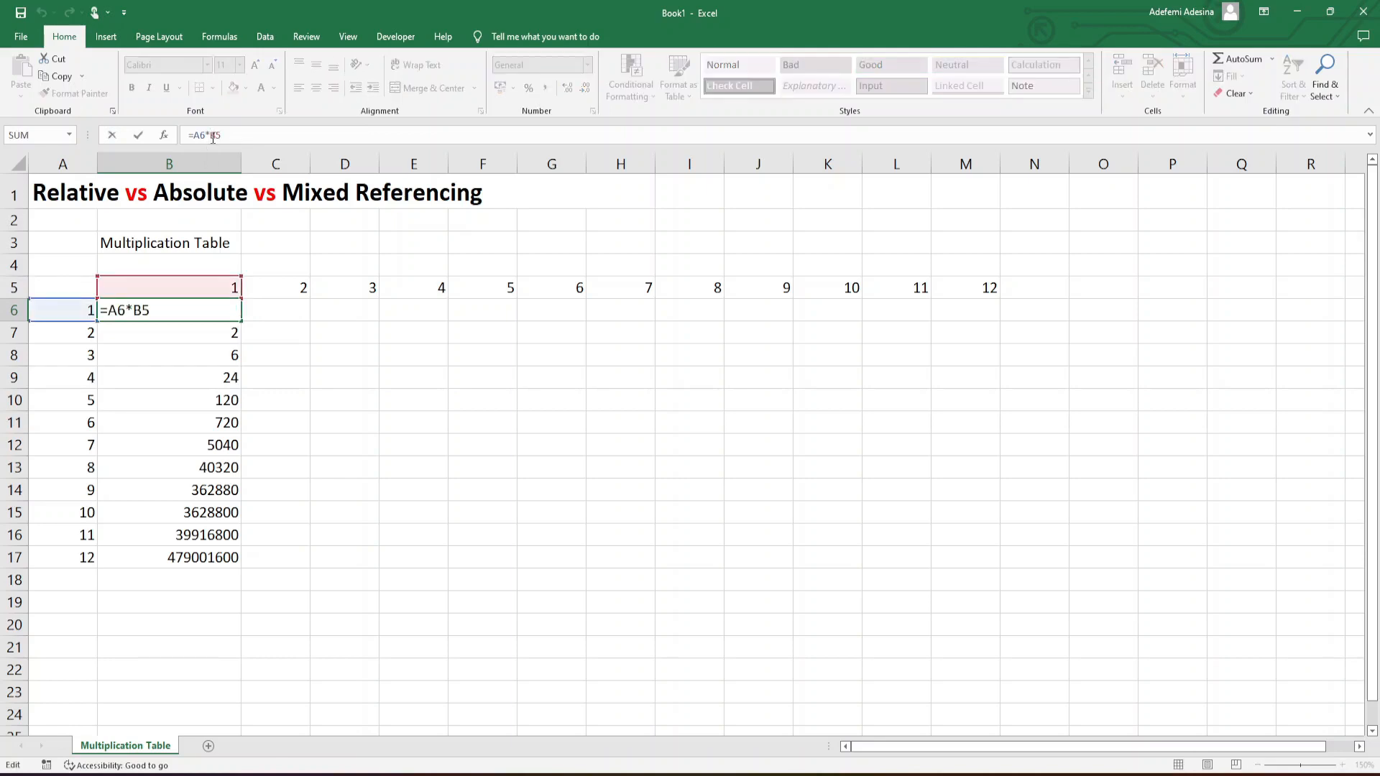
{"action": "type", "text": "$"}
{"action": "key", "text": "Return"}
{"action": "left_click", "coordinate": [204, 317]}
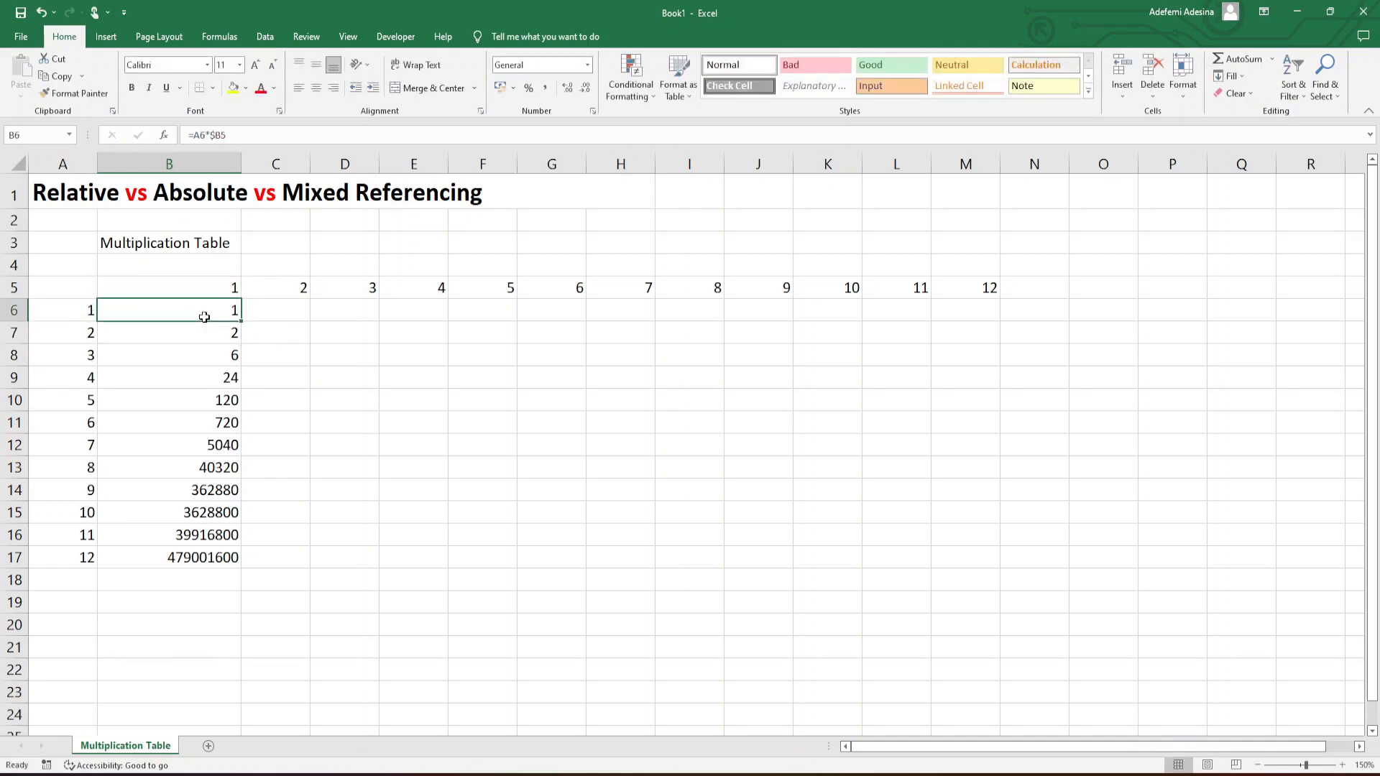
Compare the formulas in B6 and B7, and examine the column and row parts of the $B5 reference in B6.
{"action": "left_click", "coordinate": [212, 334]}
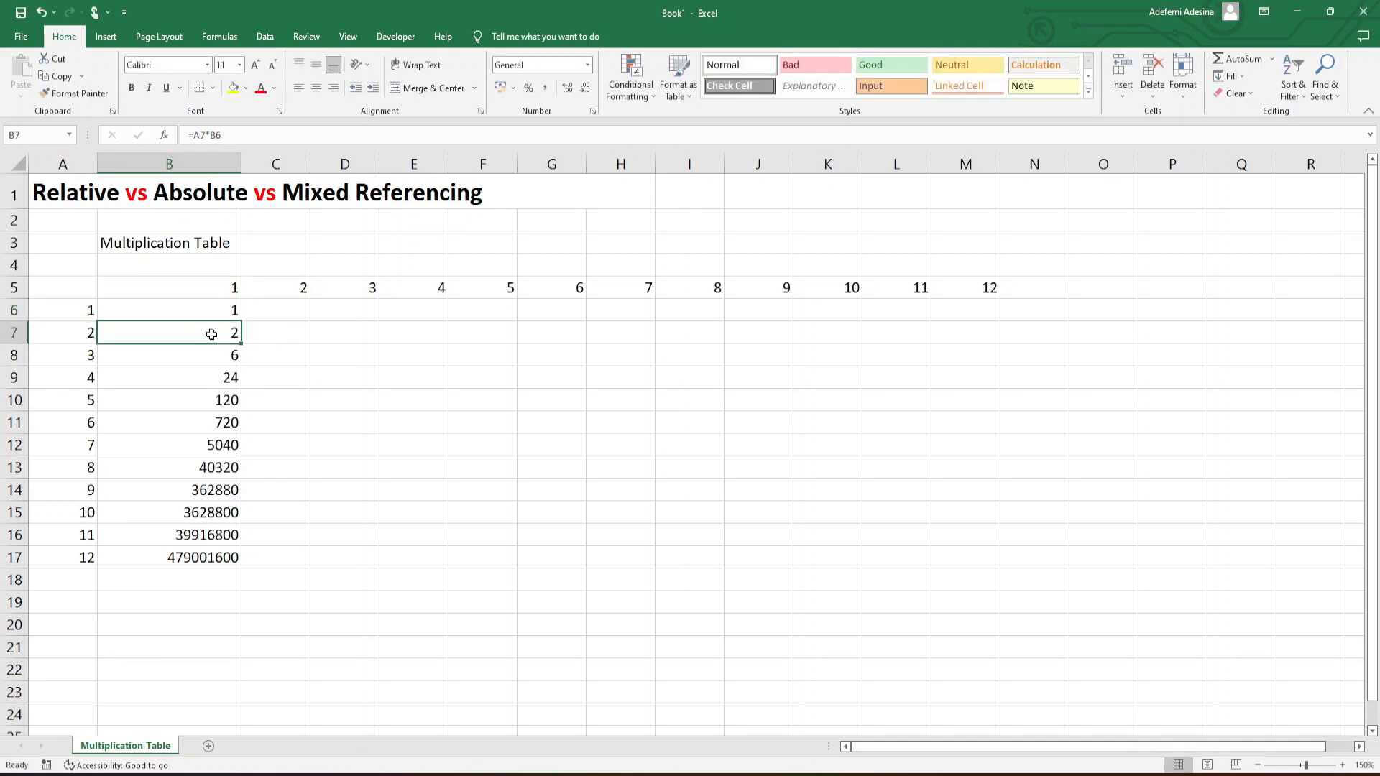
{"action": "left_click", "coordinate": [206, 312]}
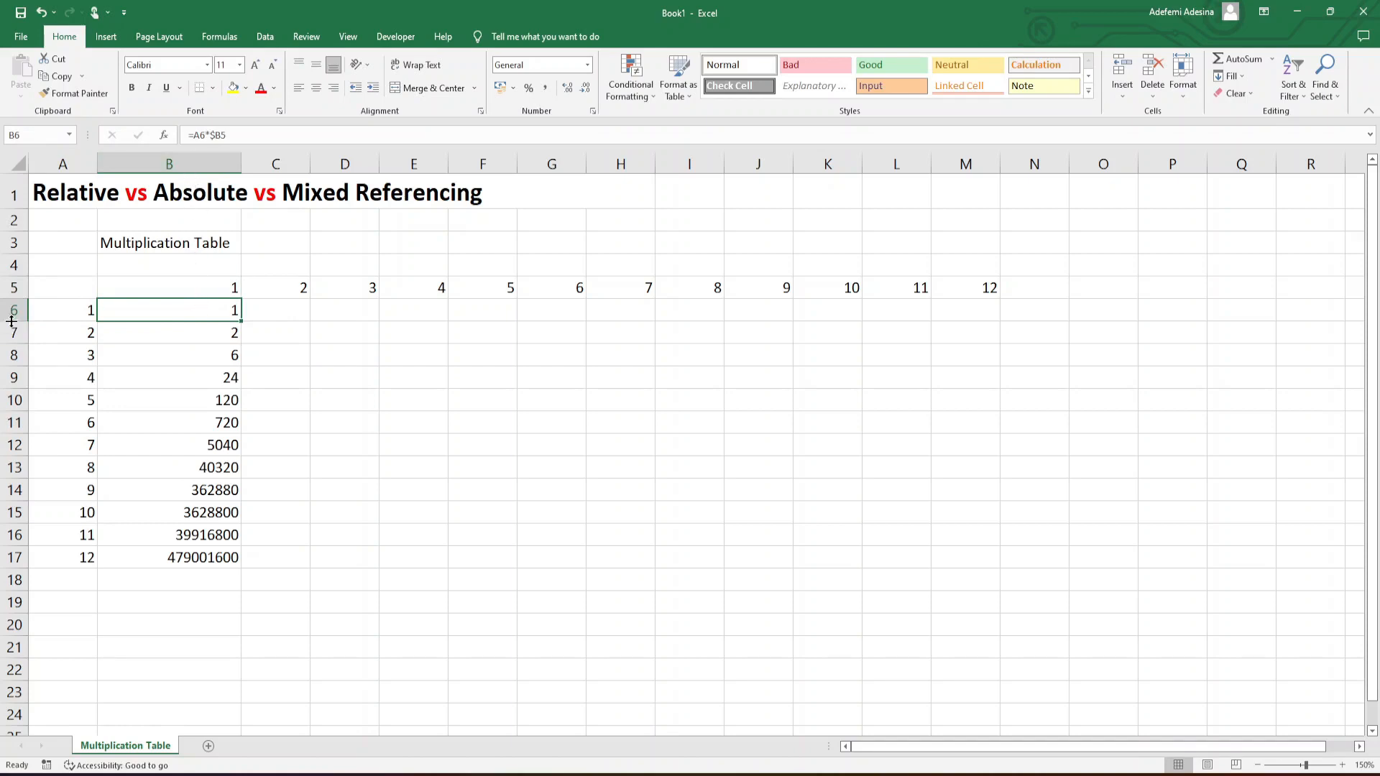
{"action": "left_click", "coordinate": [207, 287]}
{"action": "left_click", "coordinate": [218, 312]}
{"action": "left_click", "coordinate": [219, 135]}
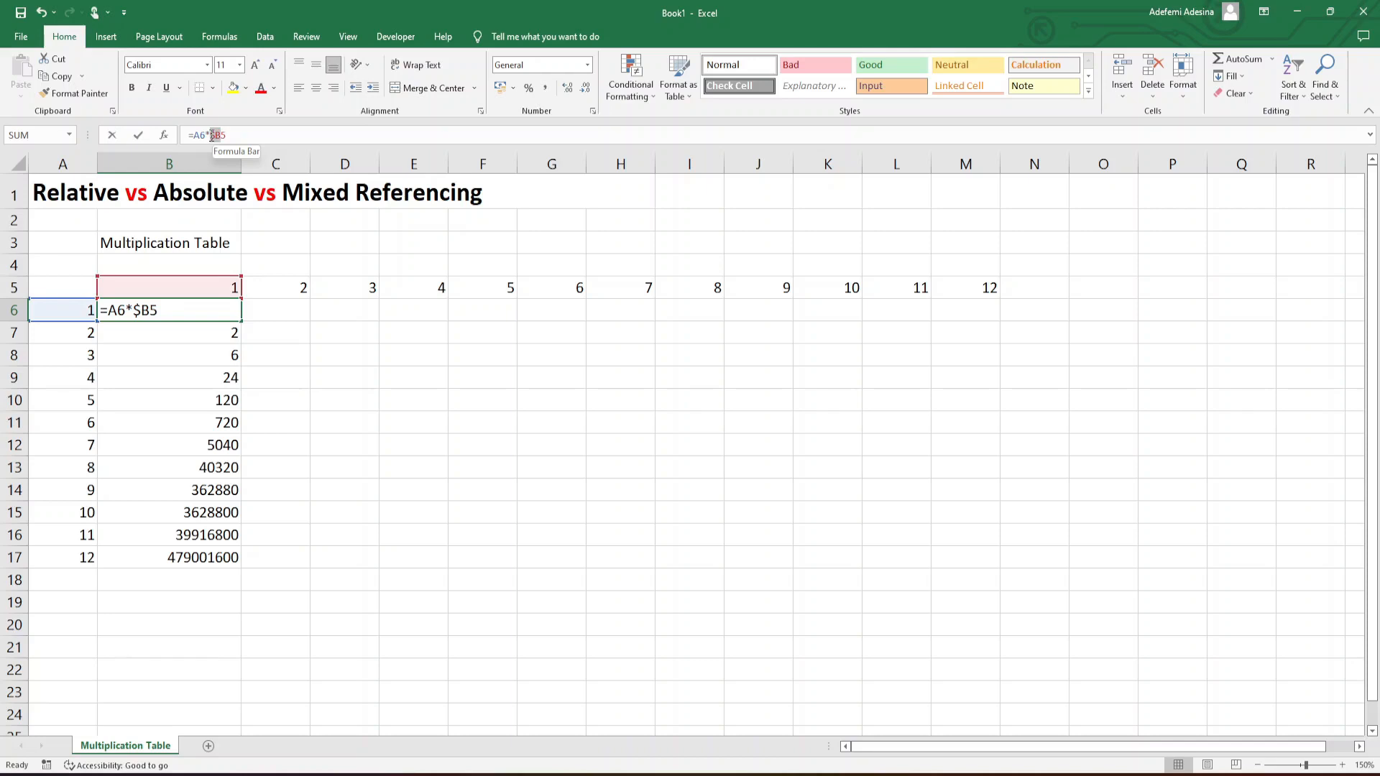
{"action": "left_click_drag", "start_coordinate": [222, 135], "coordinate": [227, 135]}
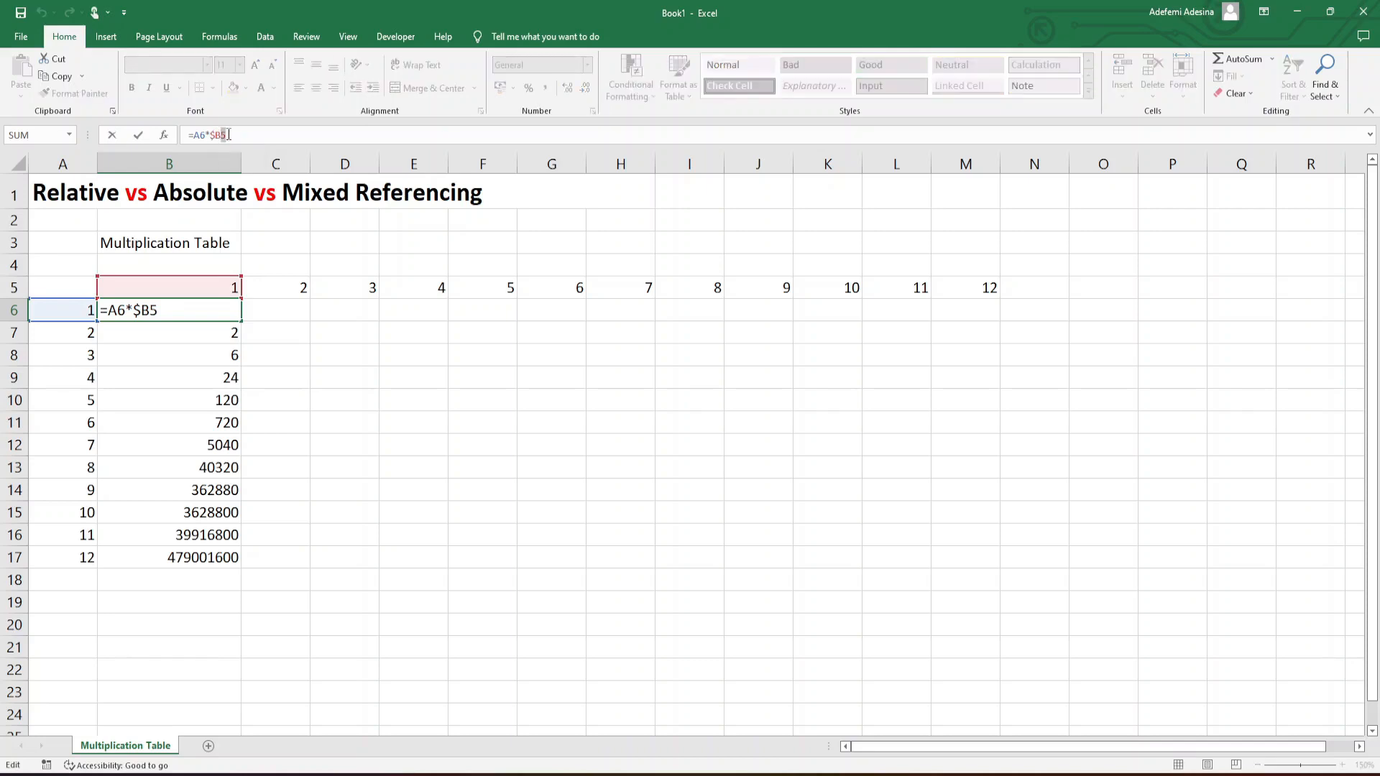
{"action": "left_click_drag", "start_coordinate": [220, 136], "coordinate": [215, 135]}
{"action": "key", "text": "ctrl+Return"}
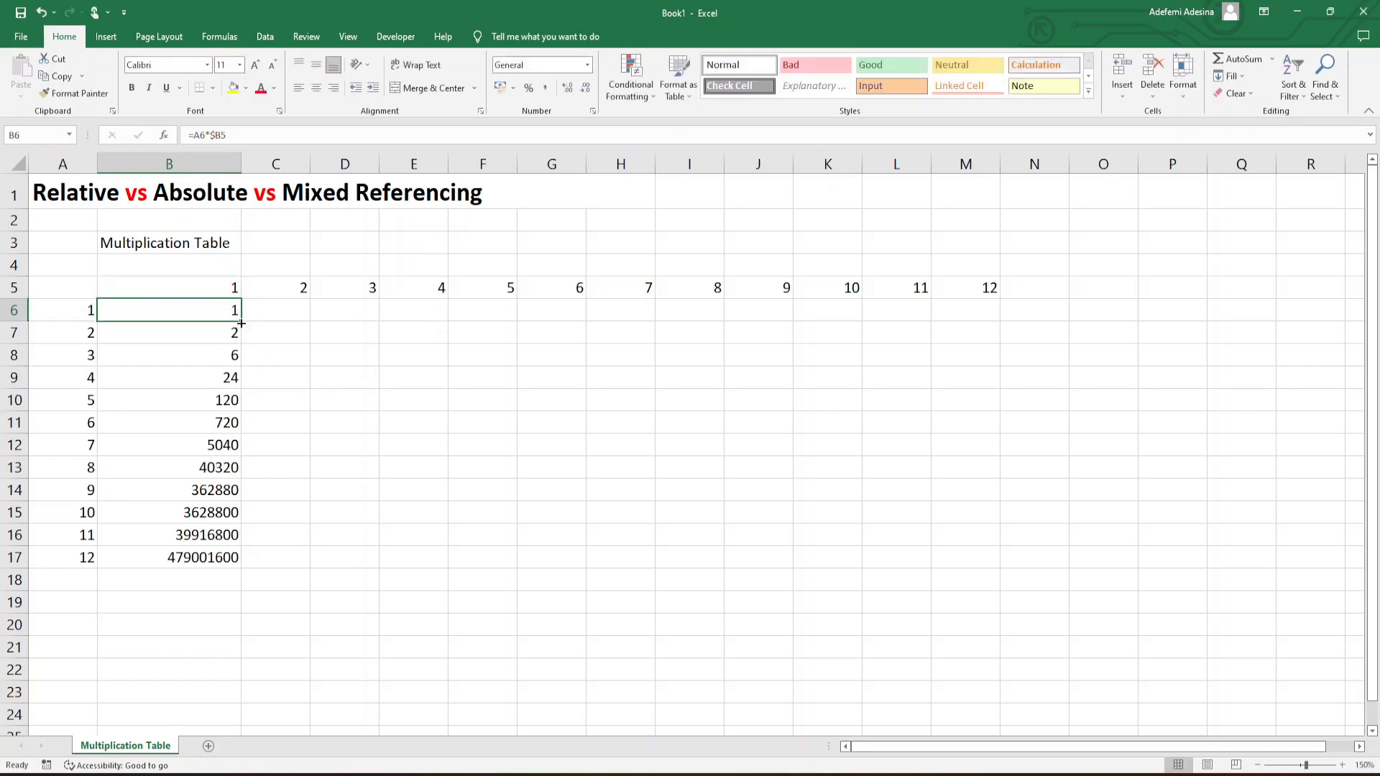
Try filling the B6 formula across to E6 and inspect the references in D6.
{"action": "left_click_drag", "start_coordinate": [242, 324], "coordinate": [454, 317]}
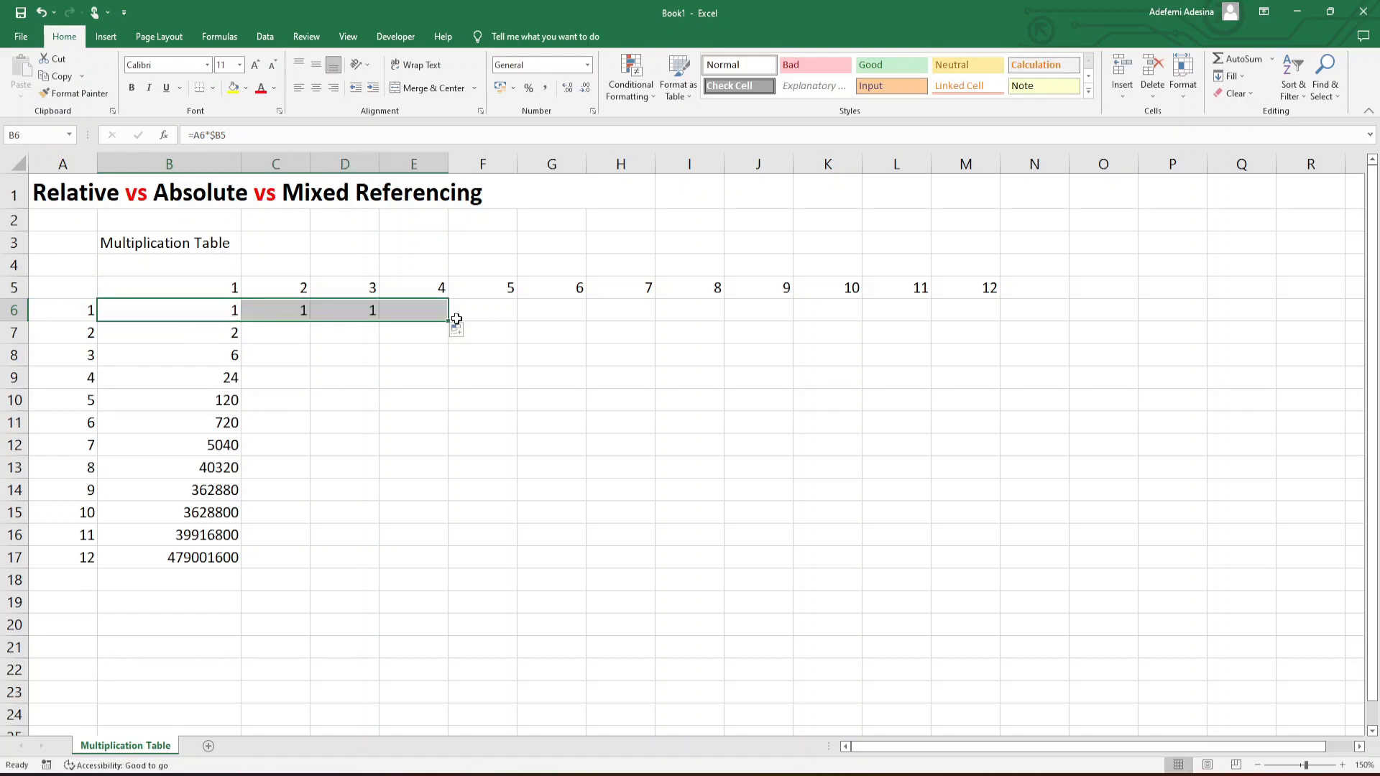
{"action": "double_click", "coordinate": [346, 310]}
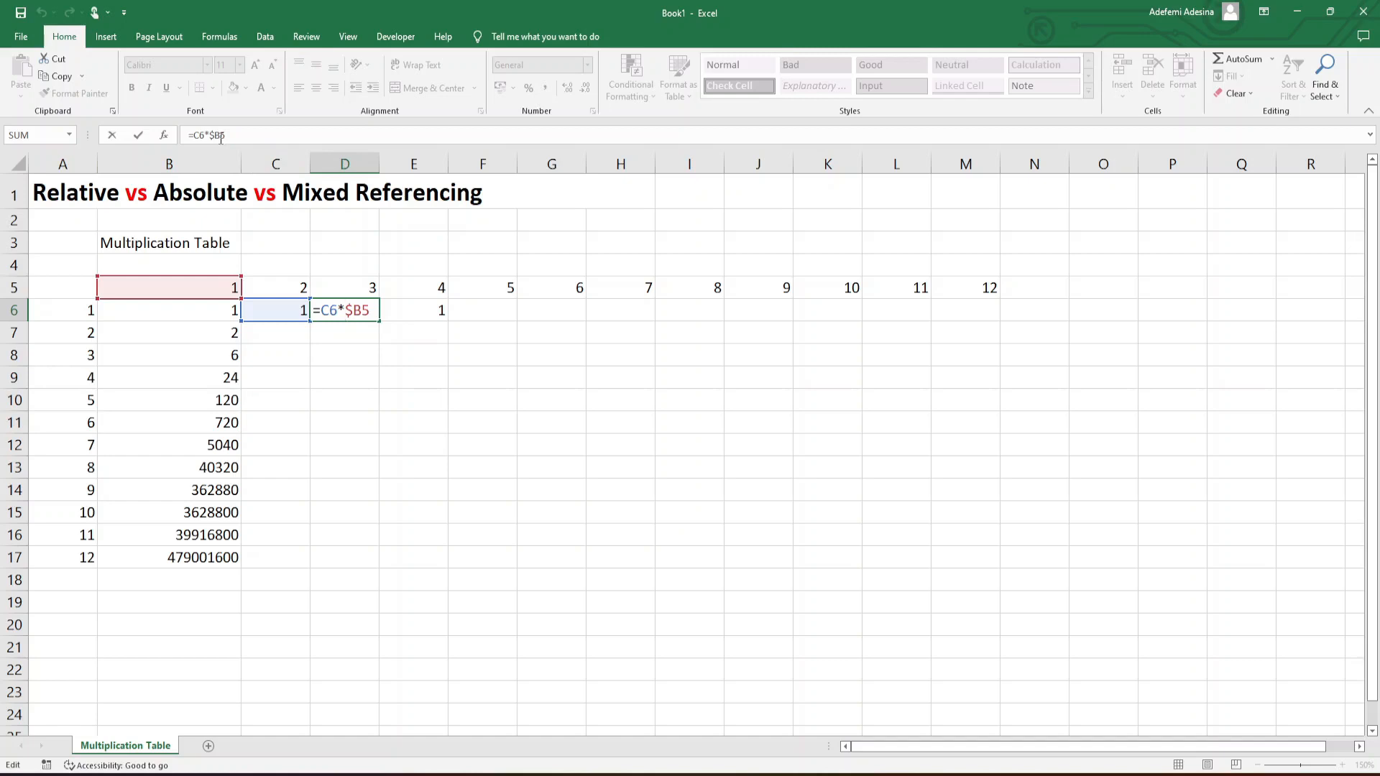
{"action": "key", "text": "Escape"}
Try filling the D6 formula down to D10 and inspect the references in D9.
{"action": "left_click_drag", "start_coordinate": [379, 321], "coordinate": [379, 397]}
{"action": "double_click", "coordinate": [345, 377]}
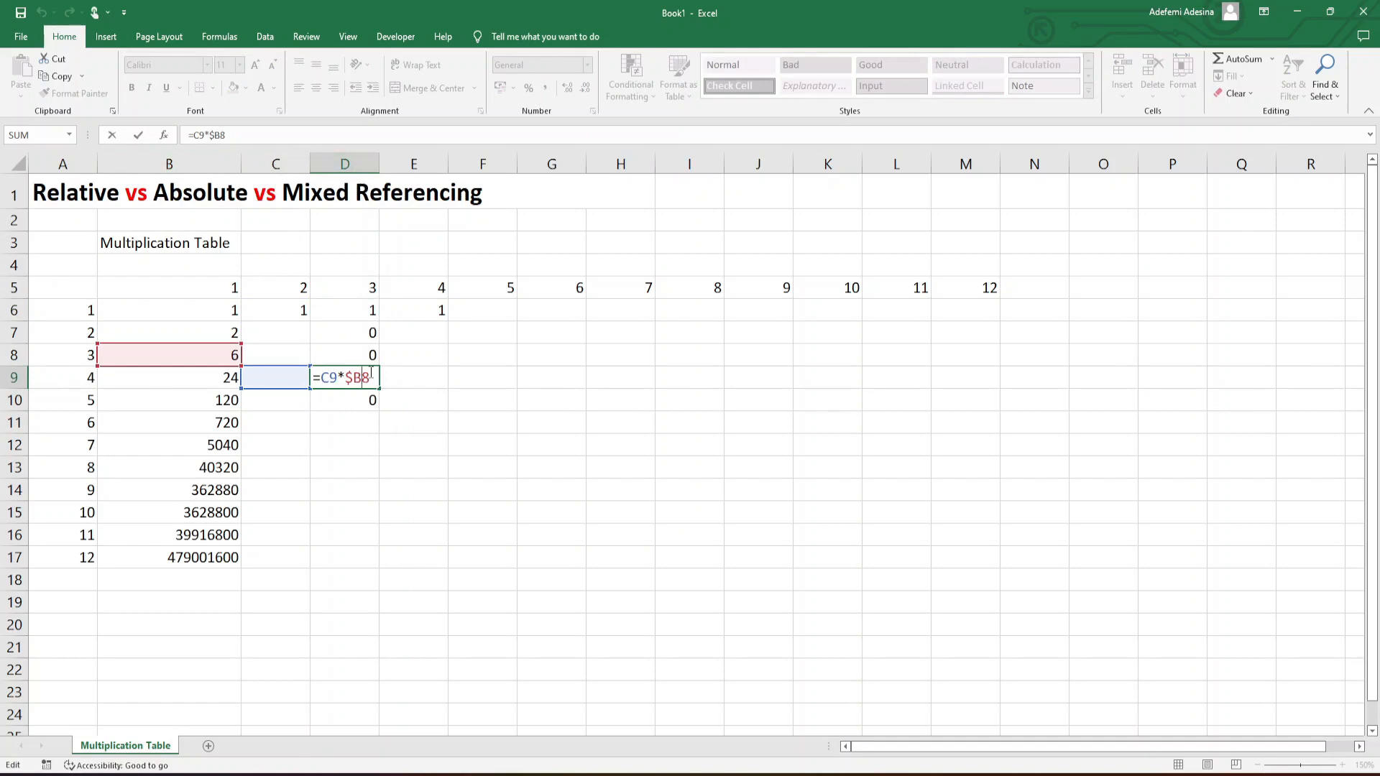
{"action": "key", "text": "Escape"}
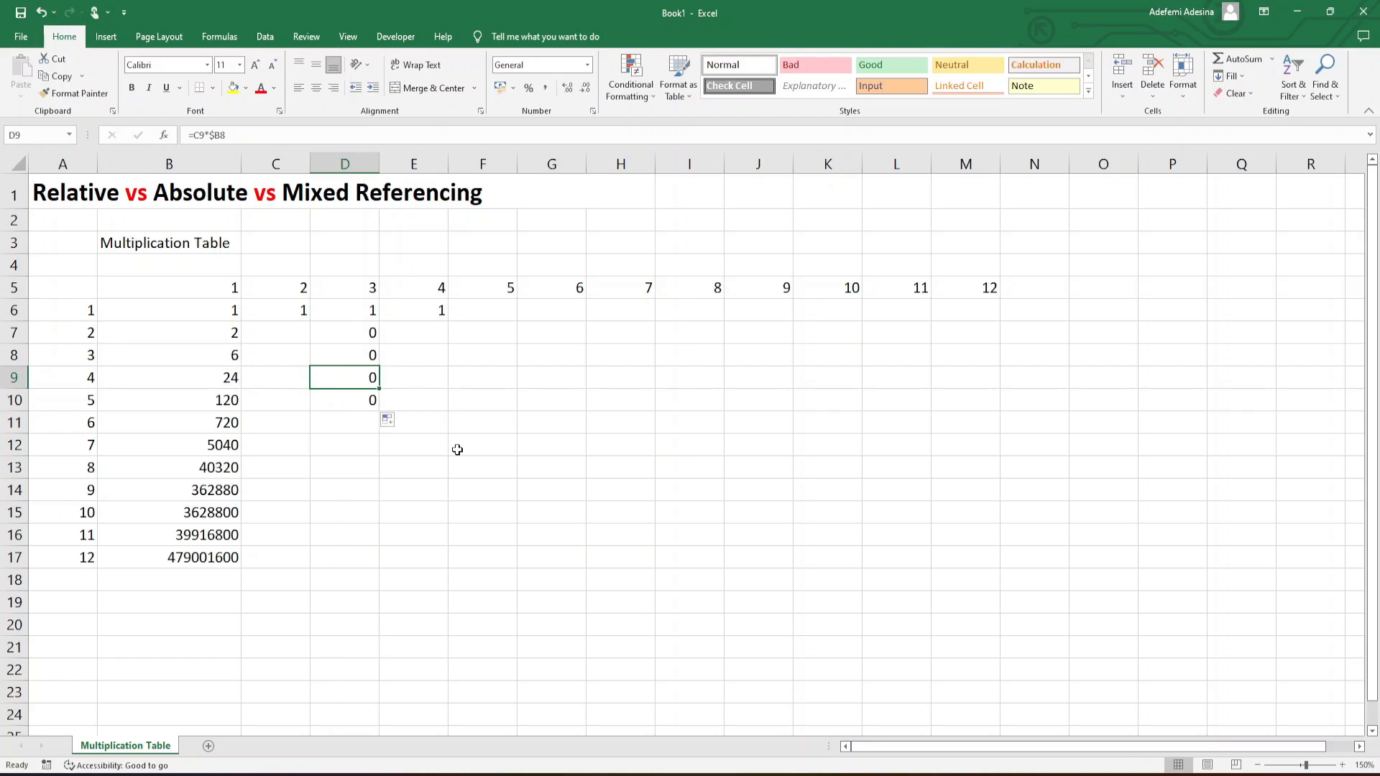
Undo the fills down column D and across row 6.
{"action": "left_click", "coordinate": [43, 14]}
{"action": "left_click", "coordinate": [43, 14]}
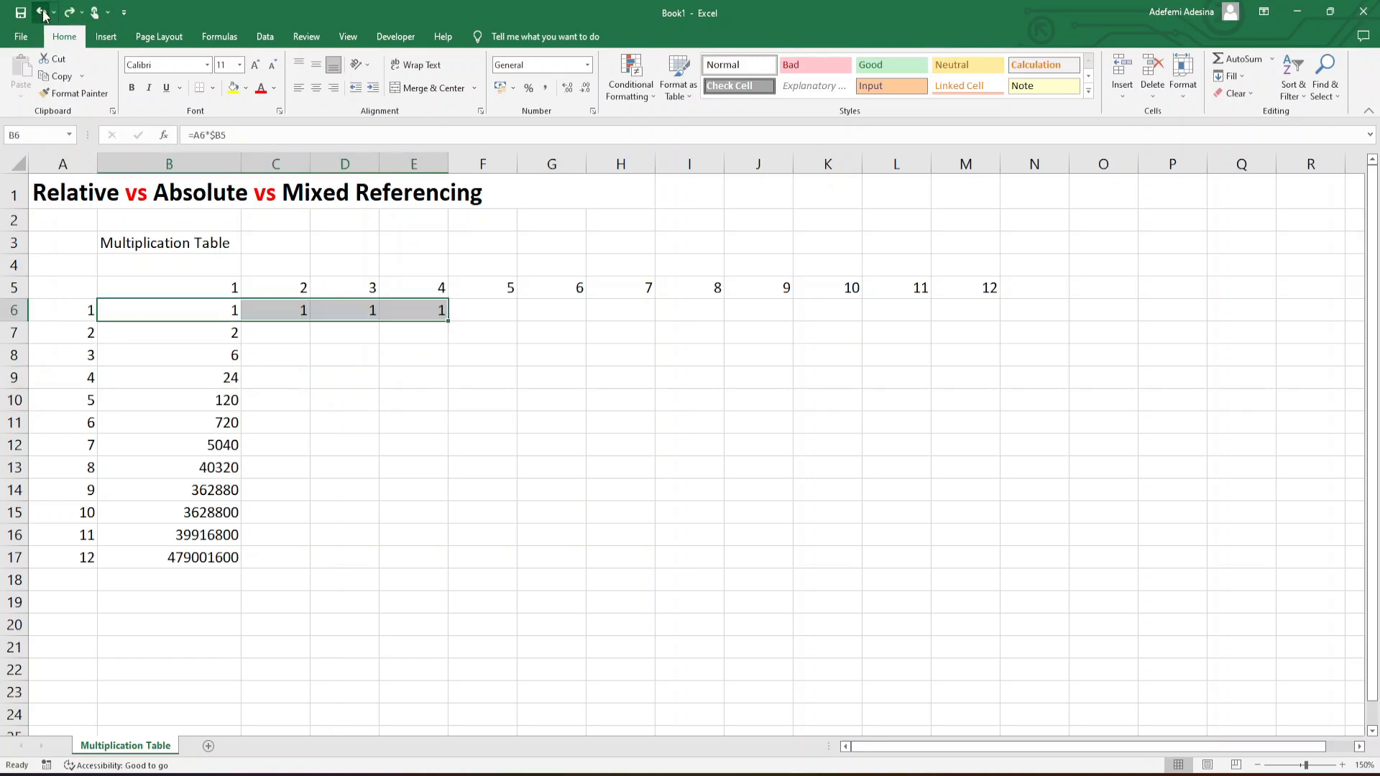
{"action": "left_click", "coordinate": [44, 14]}
Fill the =A6*$B5 formula from B6 down to B17 and check the references in B9, B14, B16 and B17.
{"action": "left_click_drag", "start_coordinate": [242, 320], "coordinate": [225, 564]}
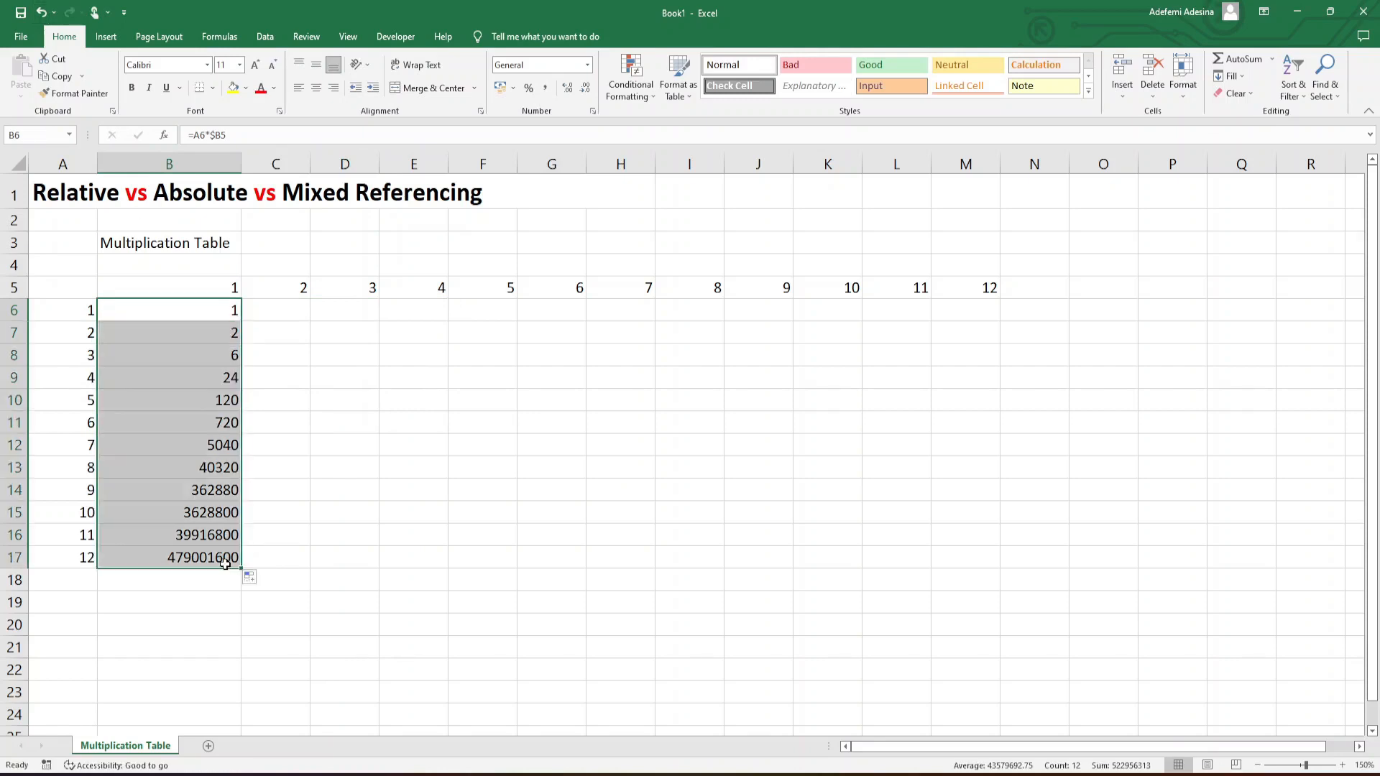
{"action": "left_click", "coordinate": [227, 377]}
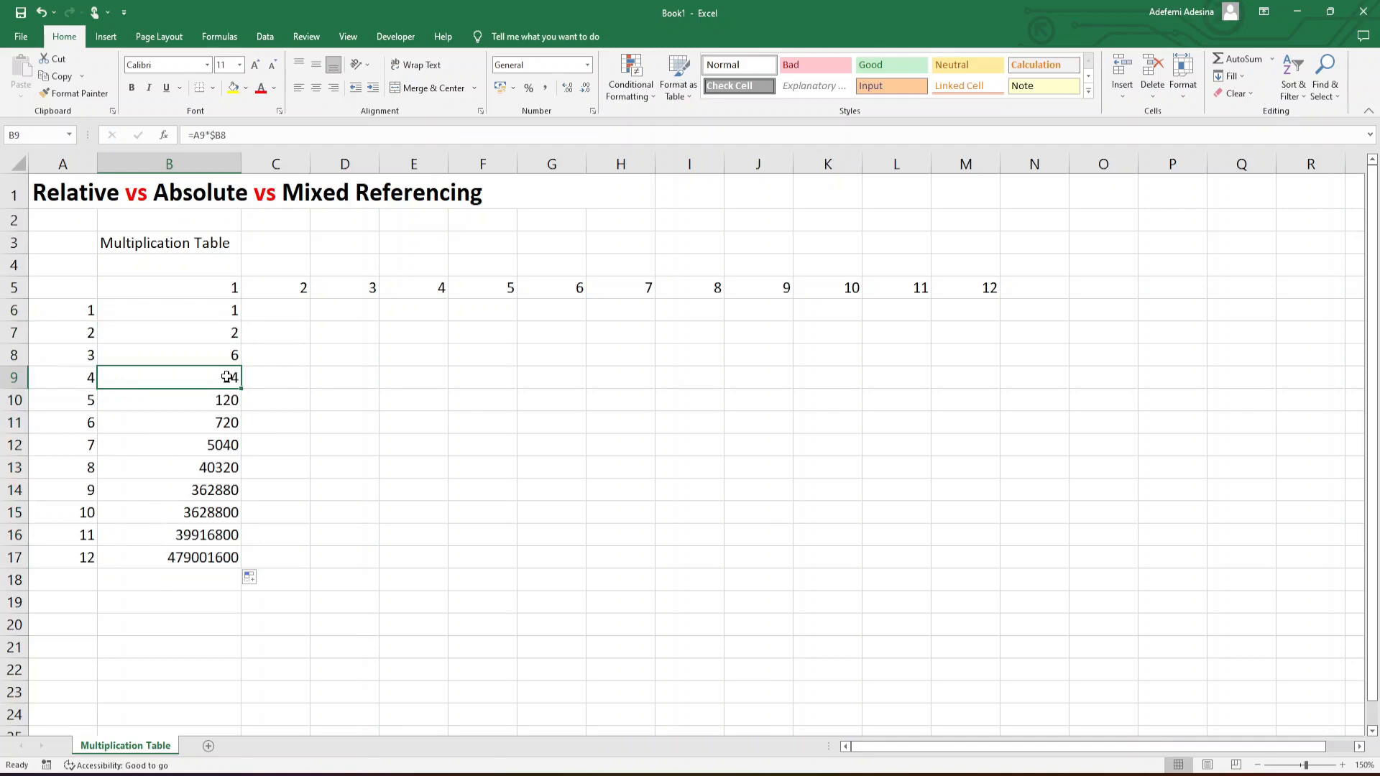
{"action": "left_click", "coordinate": [222, 489]}
{"action": "left_click", "coordinate": [213, 541]}
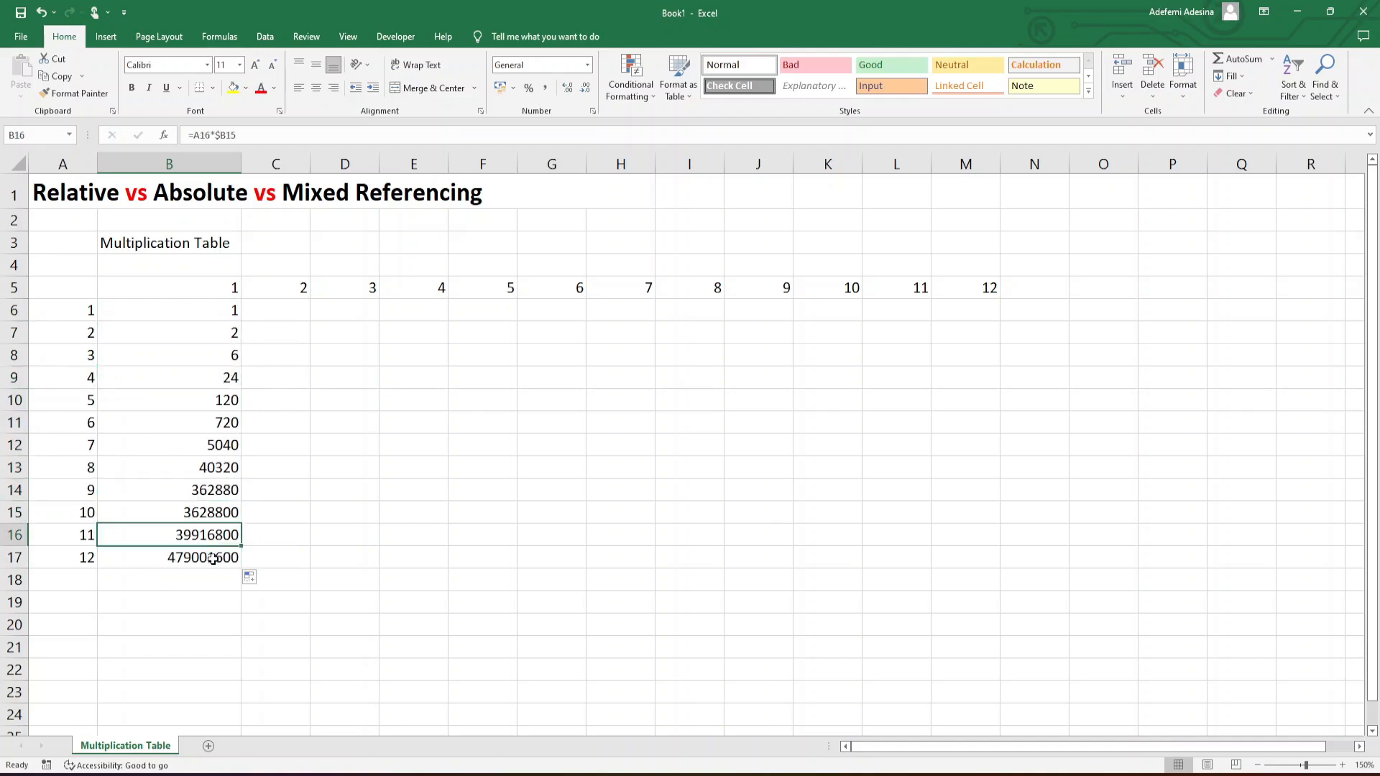
{"action": "left_click", "coordinate": [212, 559]}
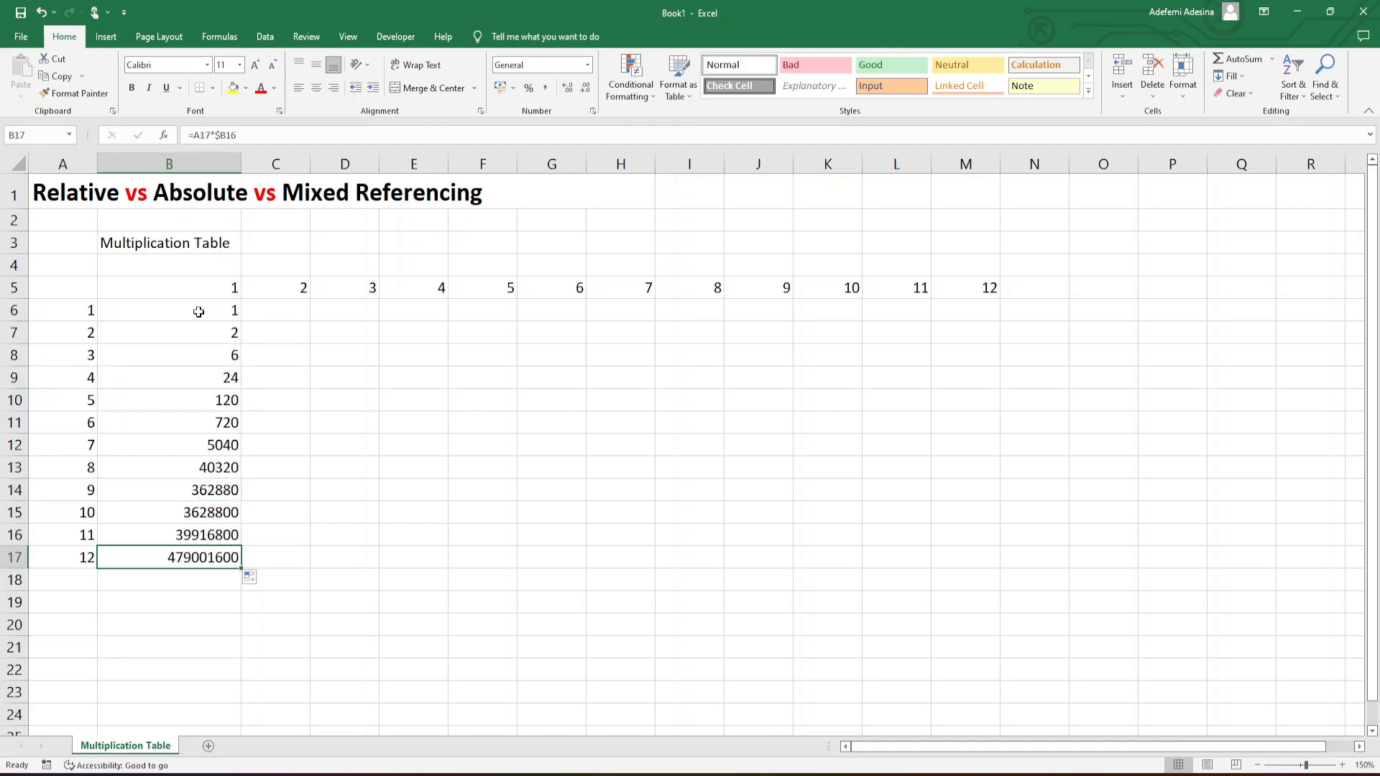
Lock the row as well in the B6 formula so it reads =A6*$B$5.
{"action": "left_click", "coordinate": [198, 312]}
{"action": "left_click", "coordinate": [220, 135]}
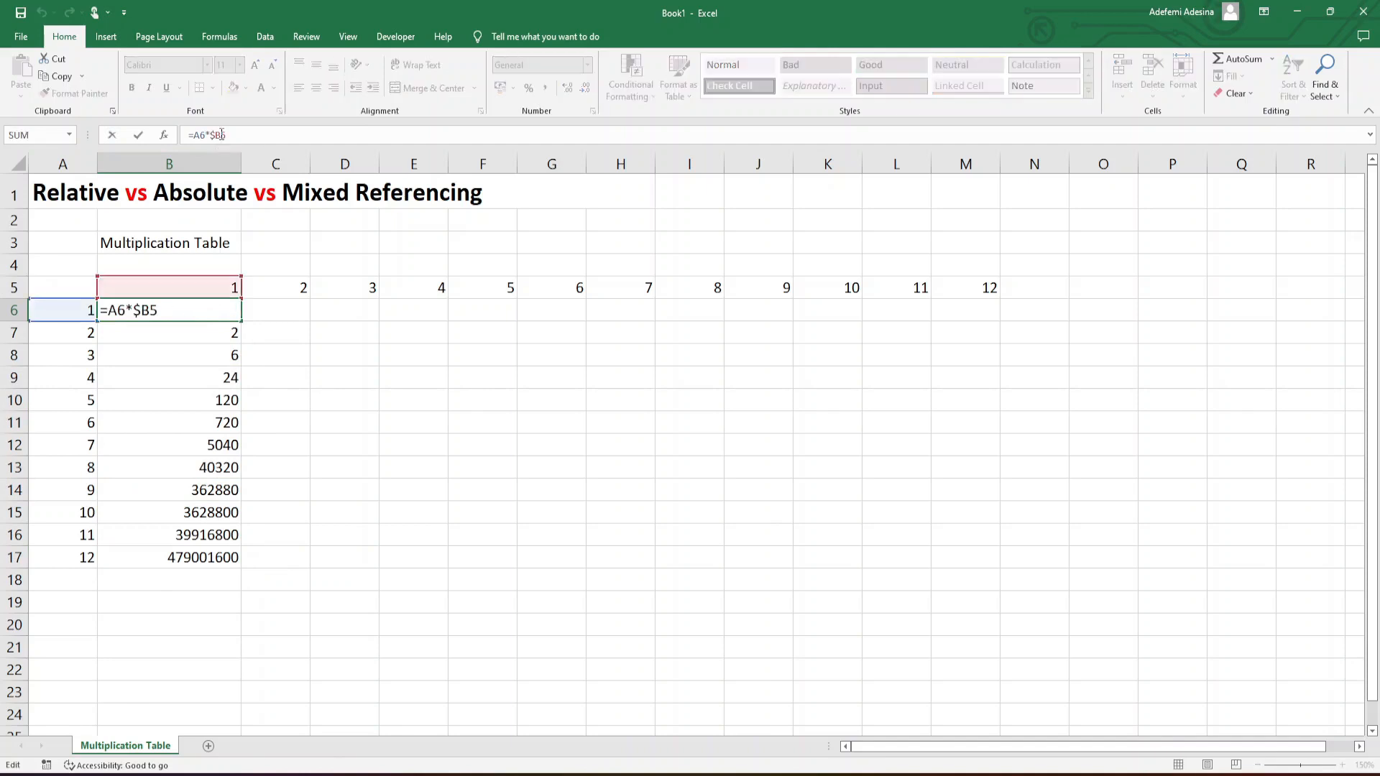
{"action": "type", "text": "$"}
{"action": "key", "text": "Return"}
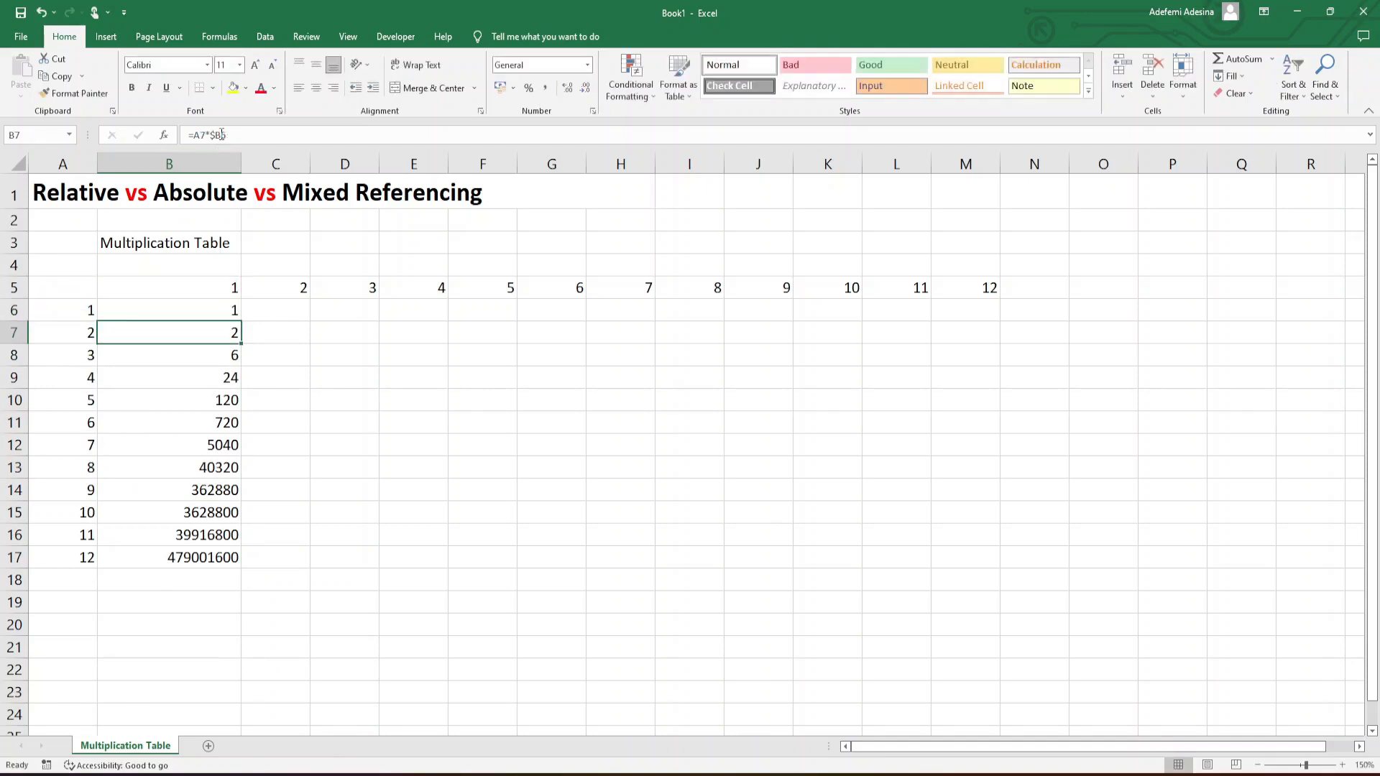
{"action": "key", "text": "Up"}
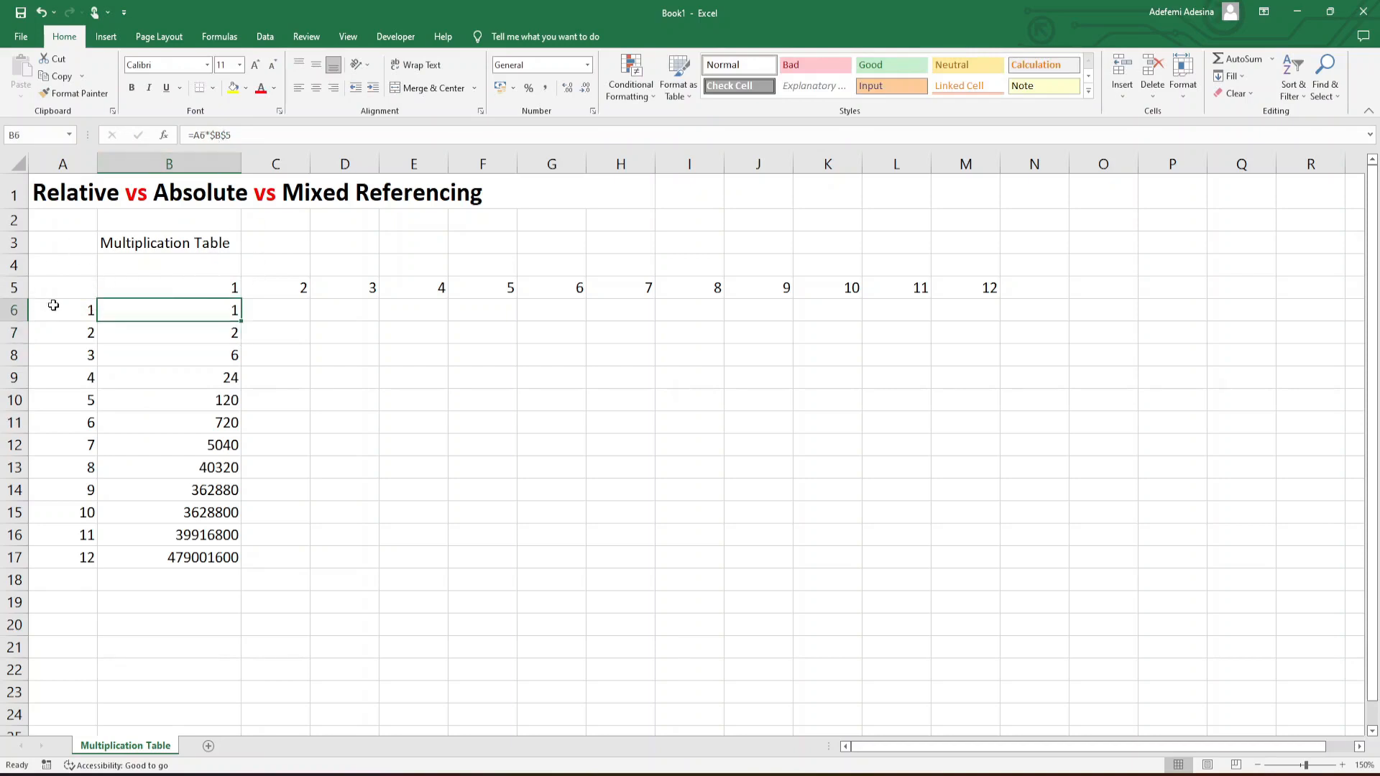
Check header cell B5, and fill the formula in B6 down to B17.
{"action": "left_click", "coordinate": [223, 289]}
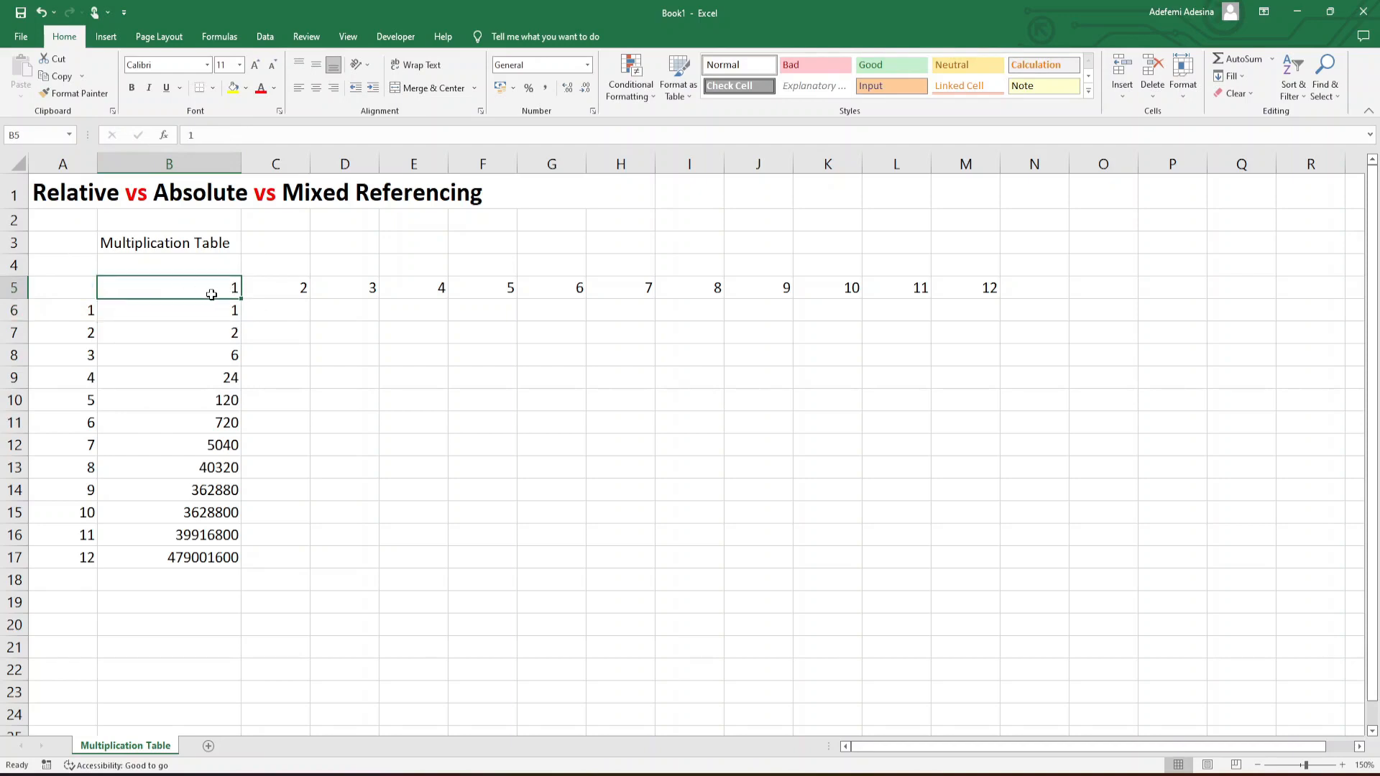
{"action": "left_click", "coordinate": [224, 314]}
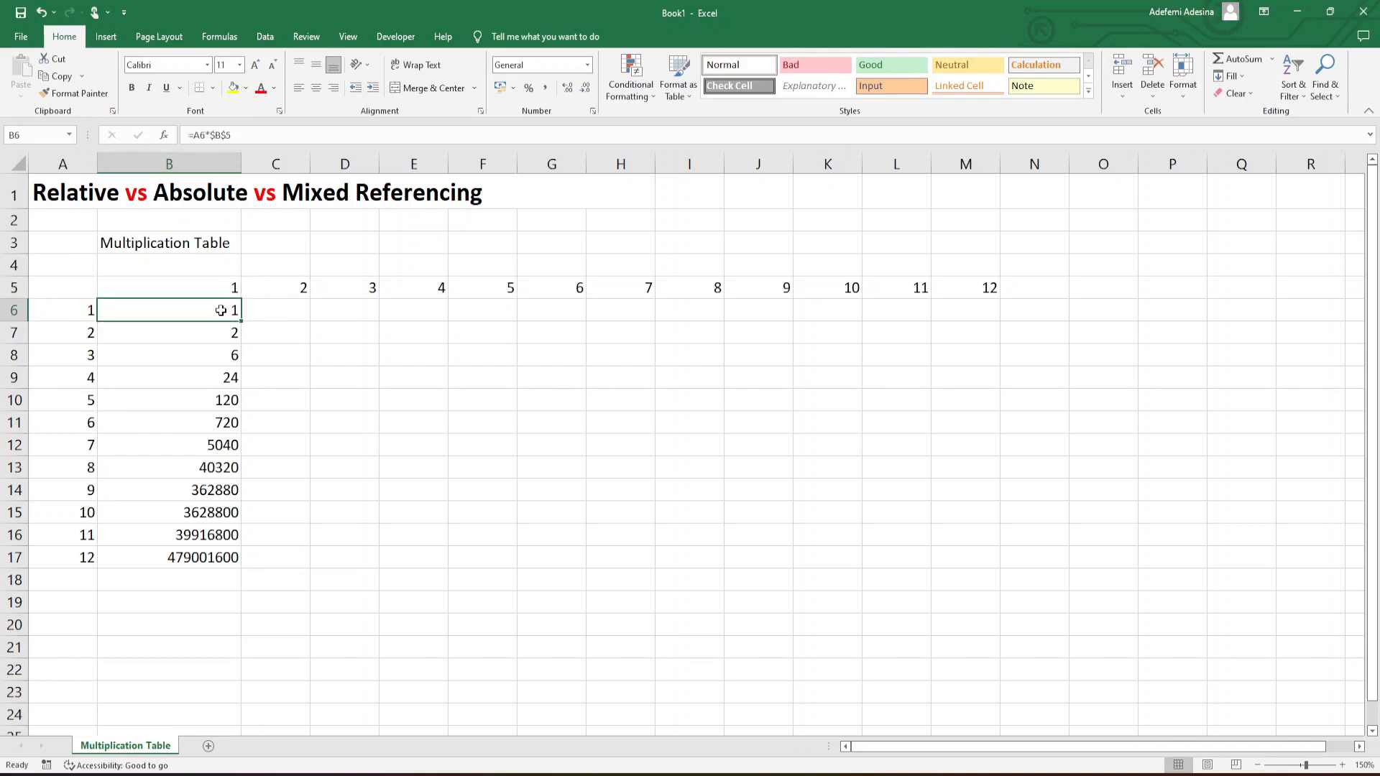
{"action": "left_click_drag", "start_coordinate": [245, 323], "coordinate": [237, 558]}
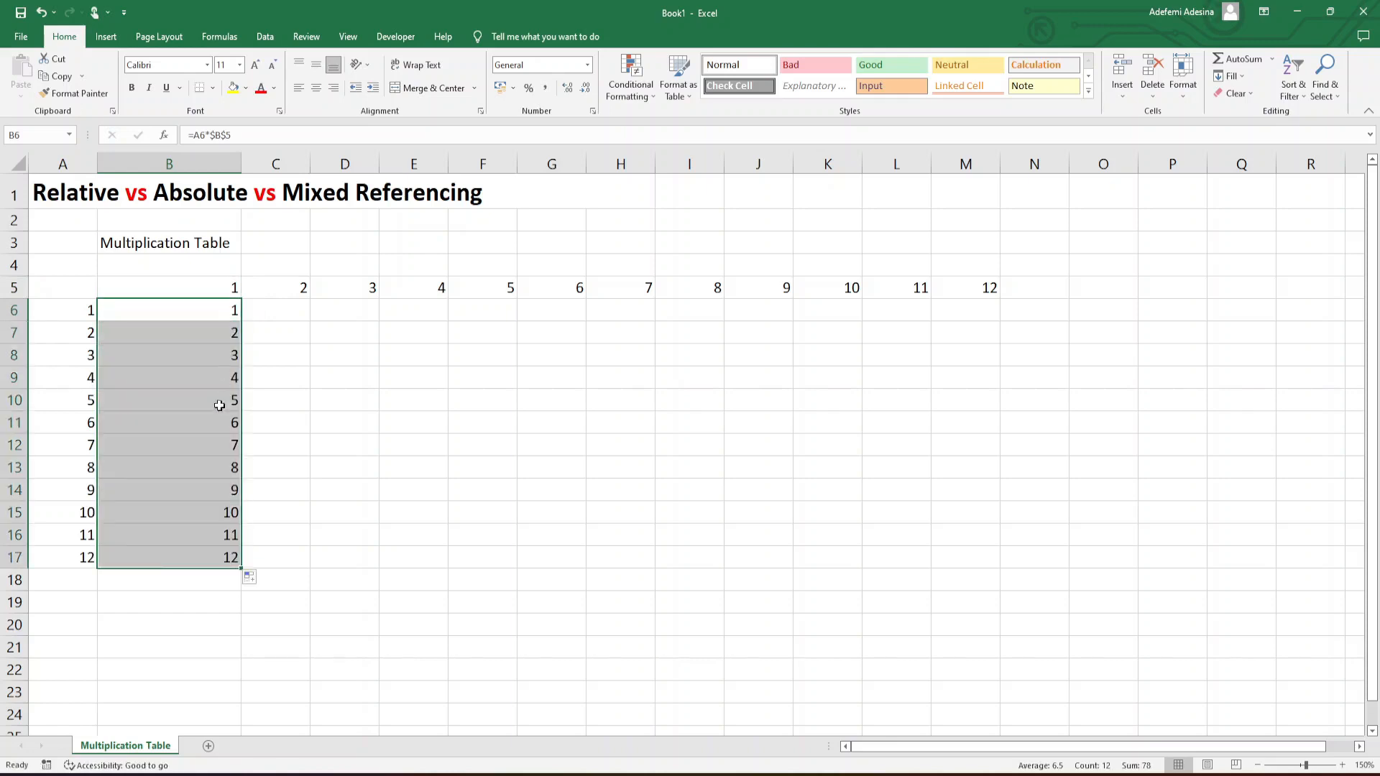
Inspect the formulas in B17, B12, B6 and B7 for how they reference column A and the locked $B$5 header.
{"action": "double_click", "coordinate": [229, 559]}
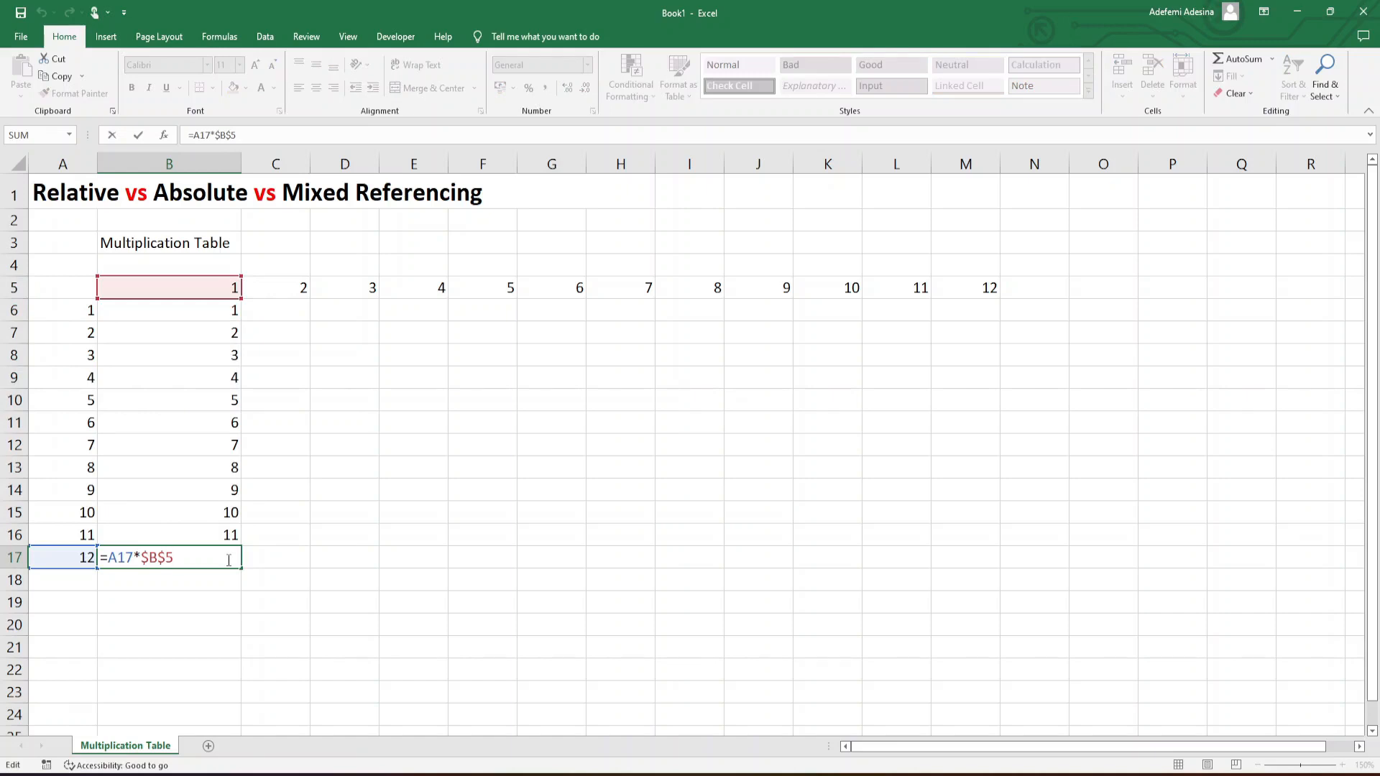
{"action": "key", "text": "Escape"}
{"action": "double_click", "coordinate": [205, 446]}
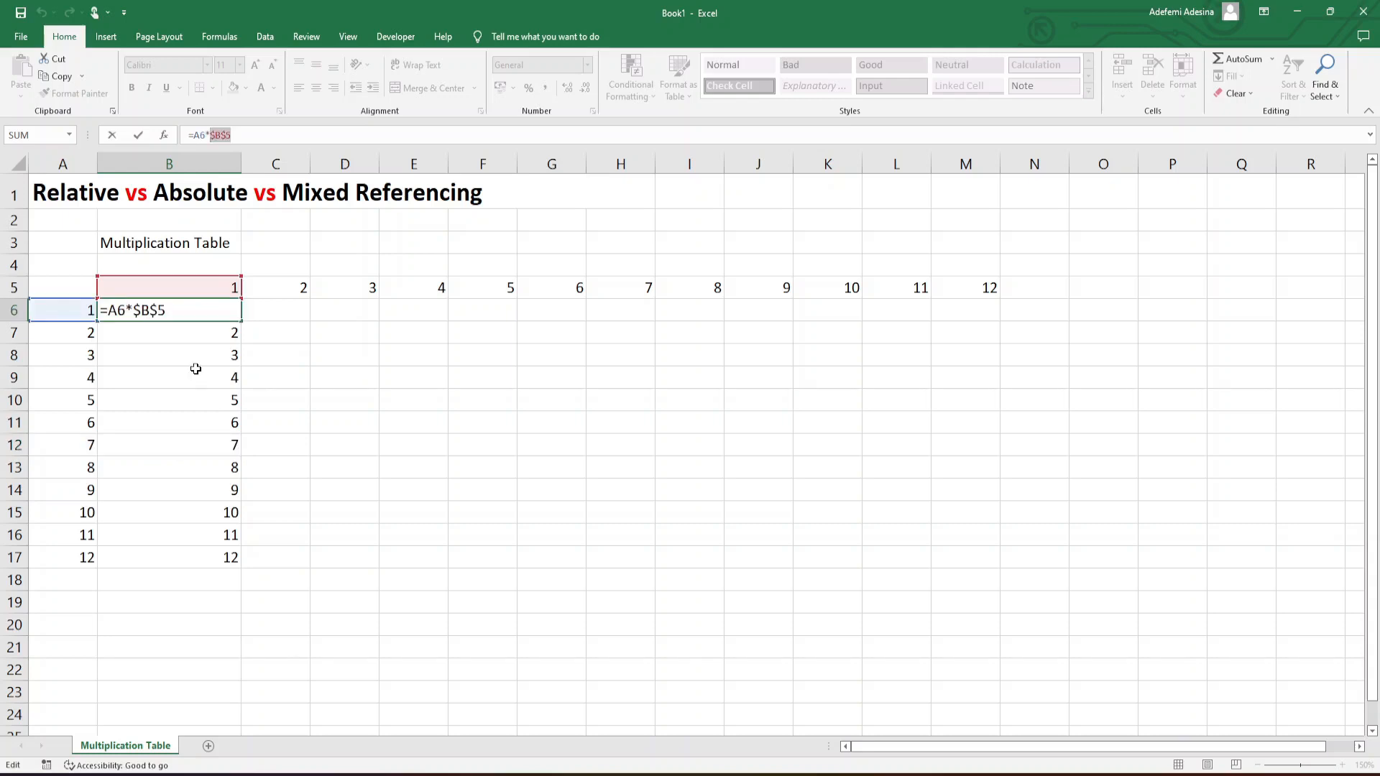
{"action": "key", "text": "Escape"}
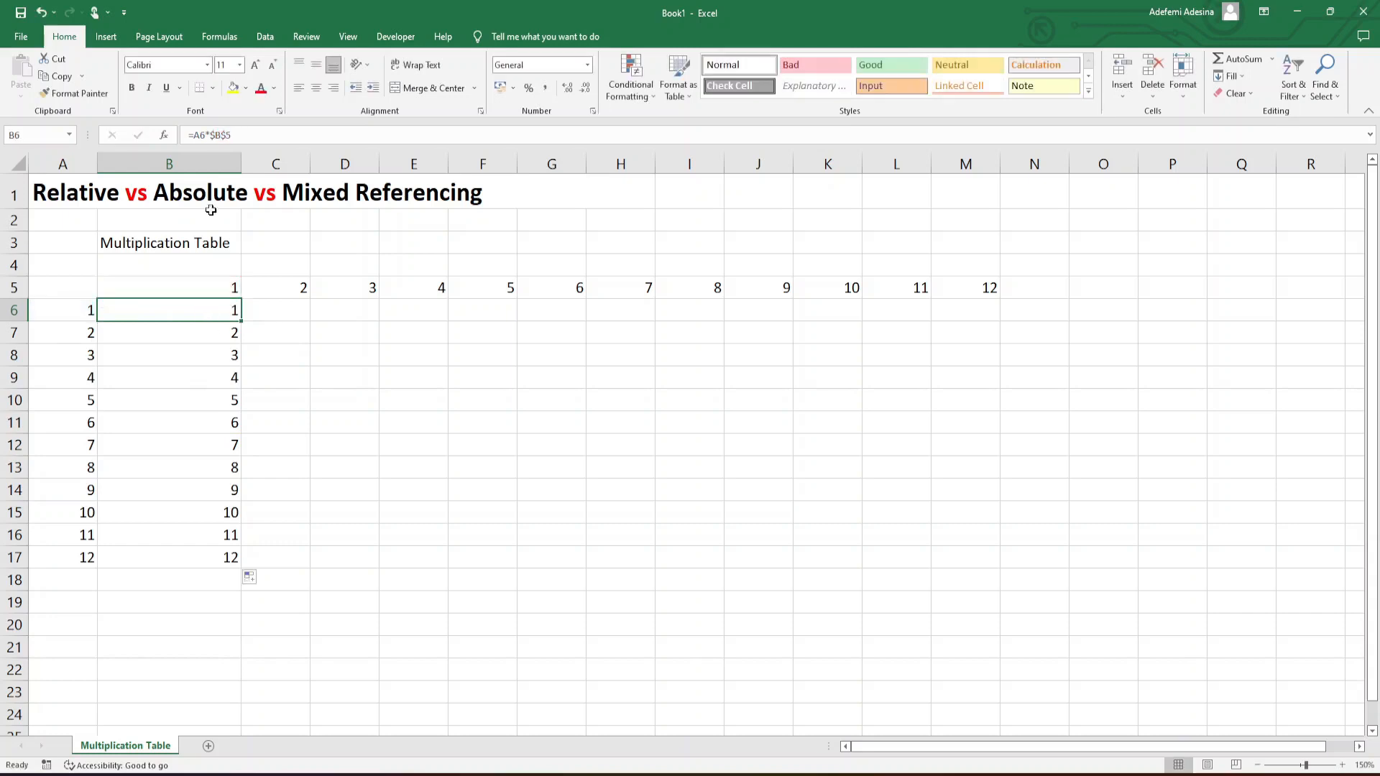
{"action": "left_click", "coordinate": [189, 381]}
{"action": "left_click", "coordinate": [176, 291]}
{"action": "left_click", "coordinate": [180, 312]}
{"action": "left_click_drag", "start_coordinate": [213, 314], "coordinate": [216, 338]}
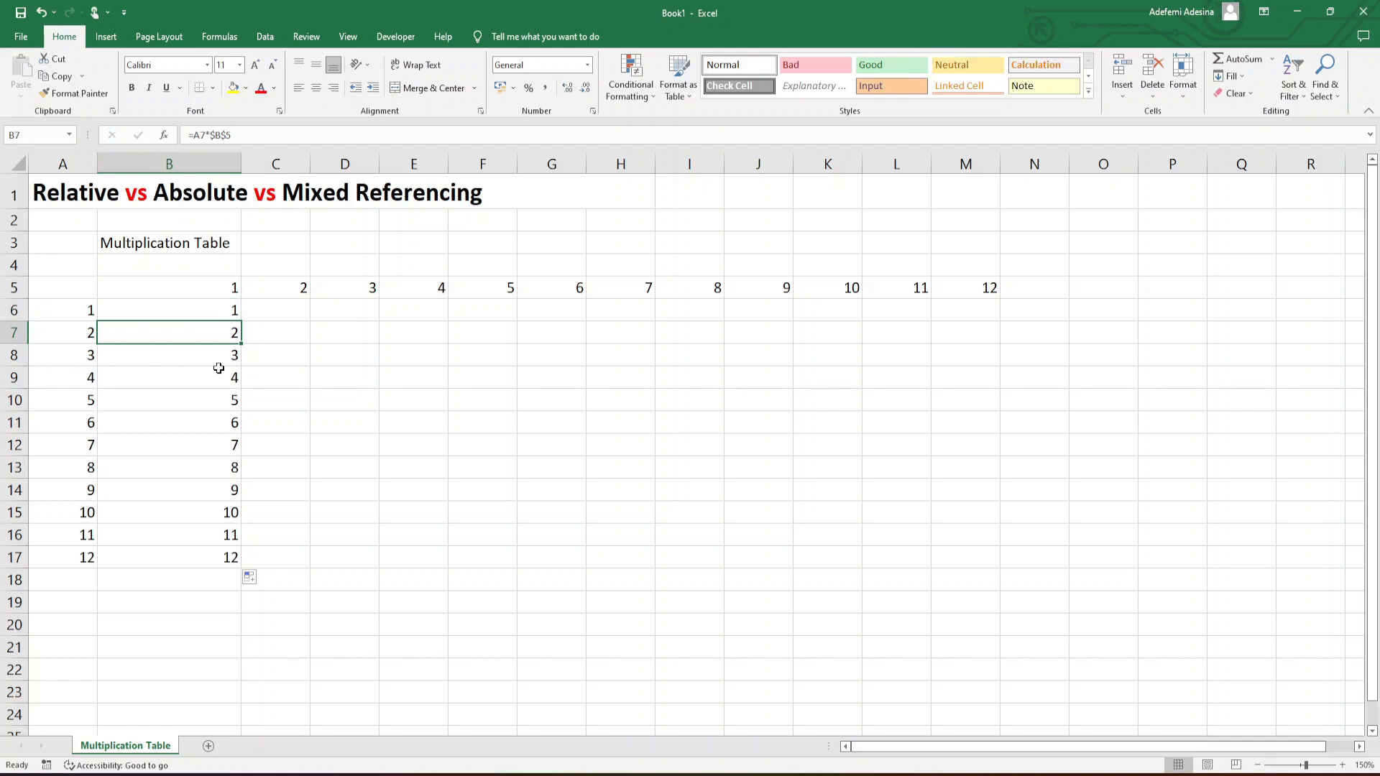
Review which column A multipliers and which row 5 header cells C6, C7 and C8 need.
{"action": "left_click", "coordinate": [279, 309]}
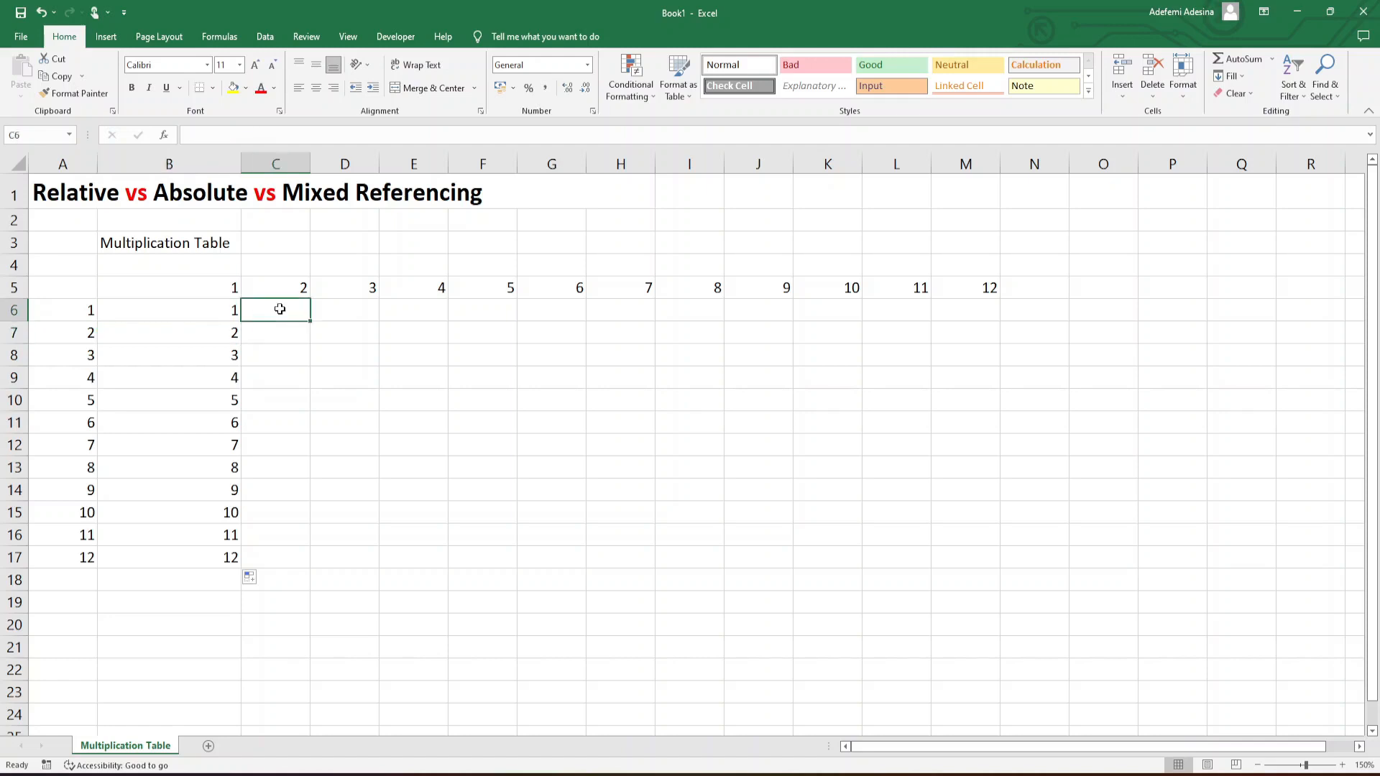
{"action": "left_click", "coordinate": [86, 309]}
{"action": "left_click", "coordinate": [298, 284]}
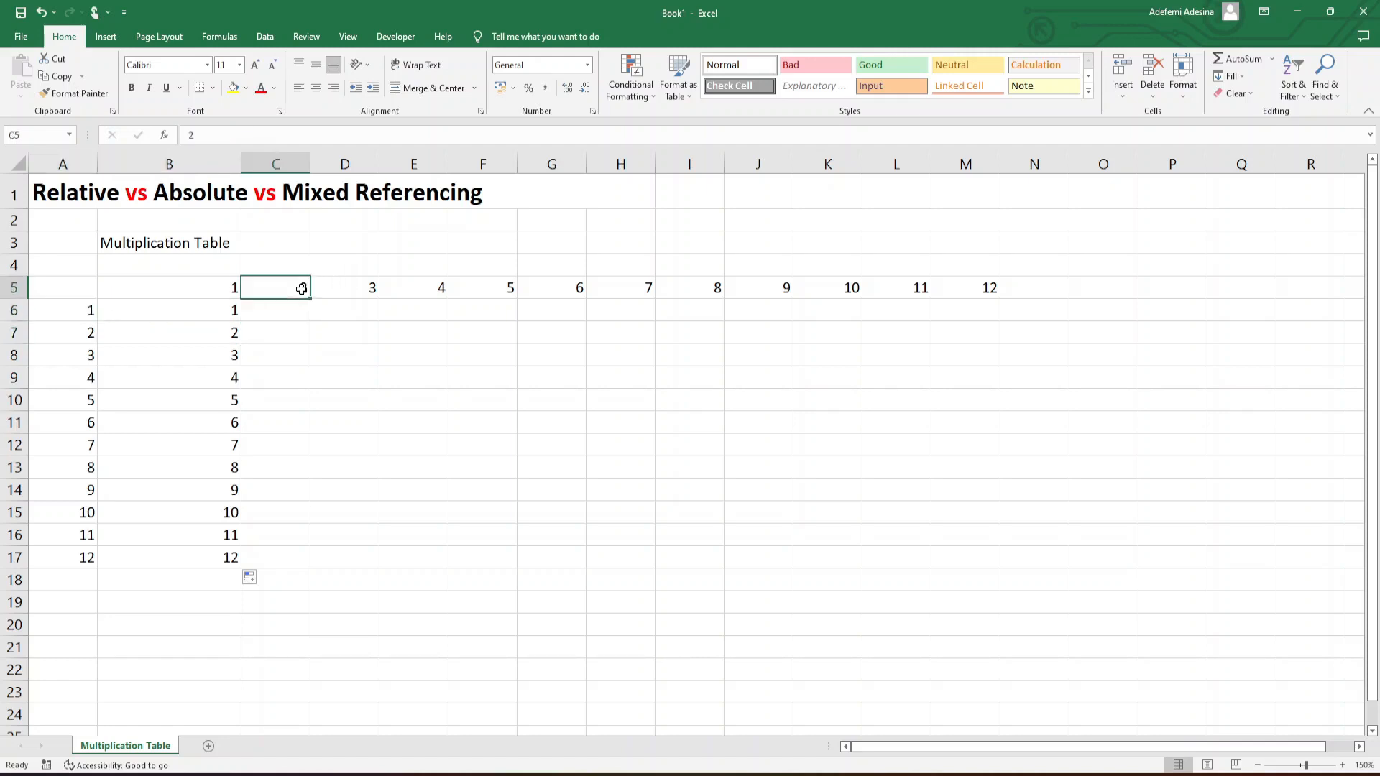
{"action": "left_click", "coordinate": [293, 314]}
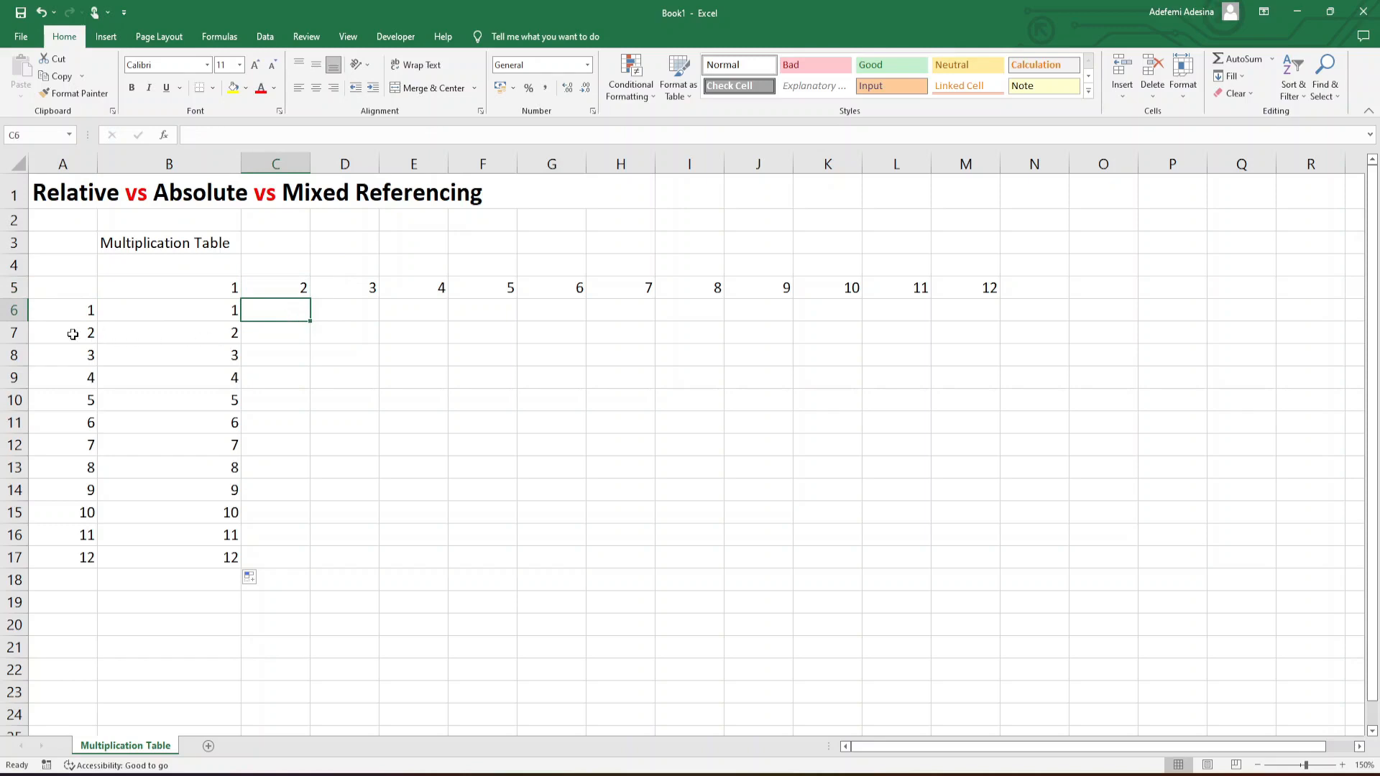
{"action": "left_click", "coordinate": [73, 334]}
{"action": "left_click", "coordinate": [292, 336]}
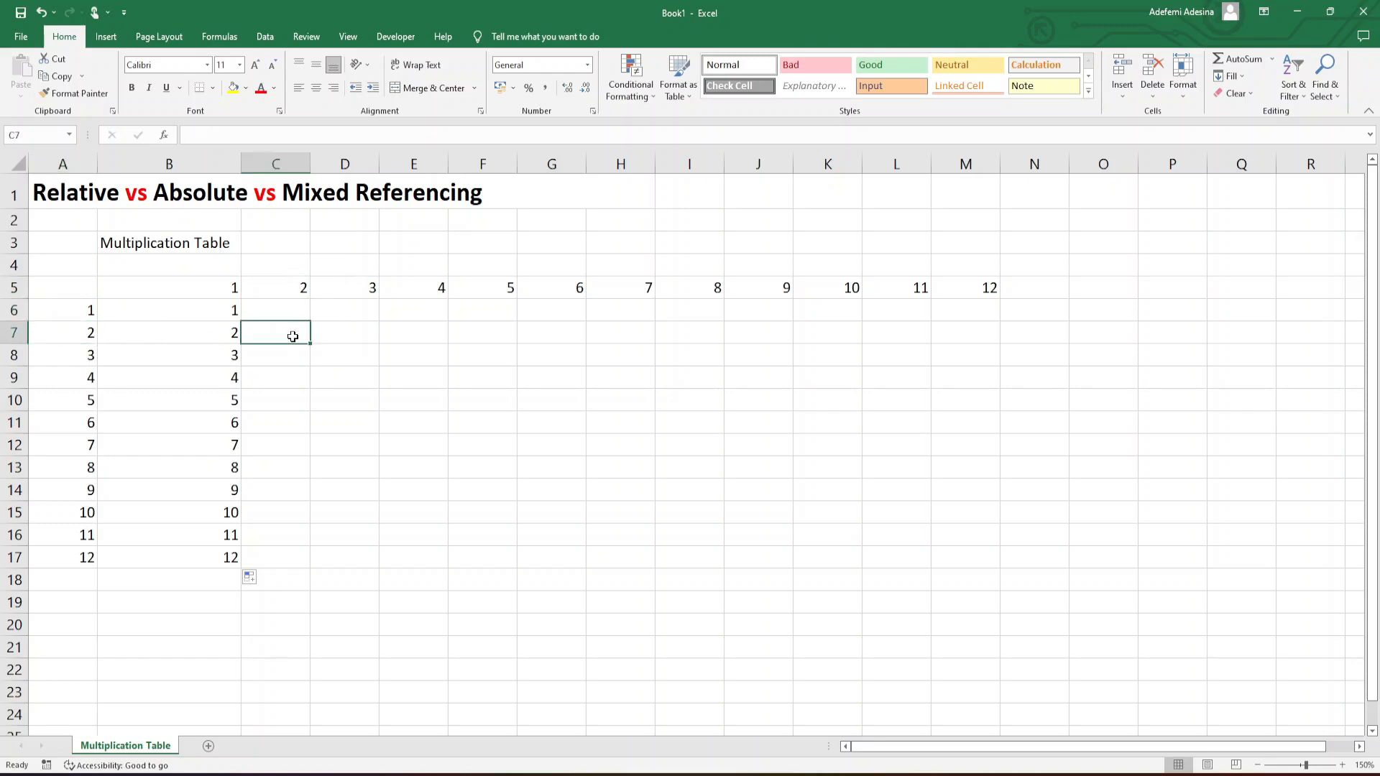
{"action": "left_click", "coordinate": [87, 356]}
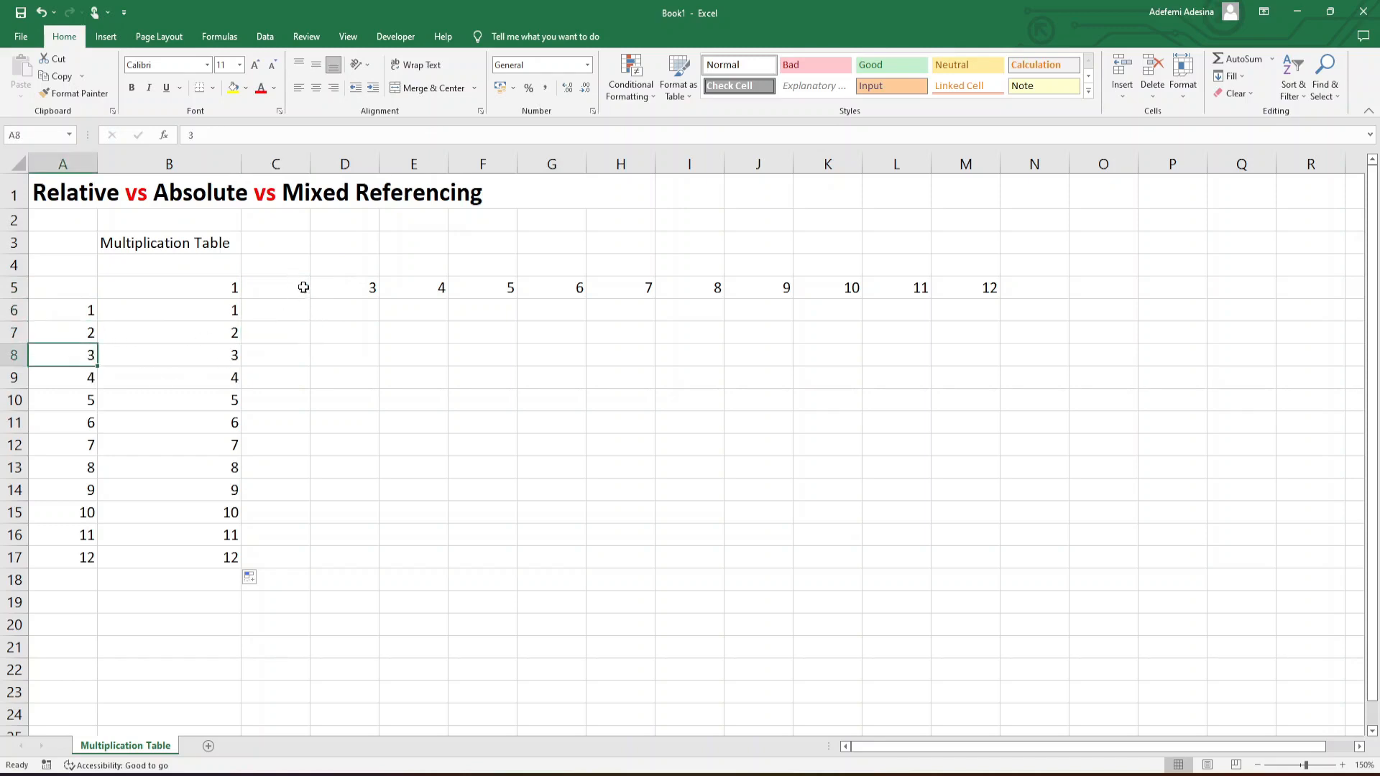
{"action": "left_click", "coordinate": [299, 352]}
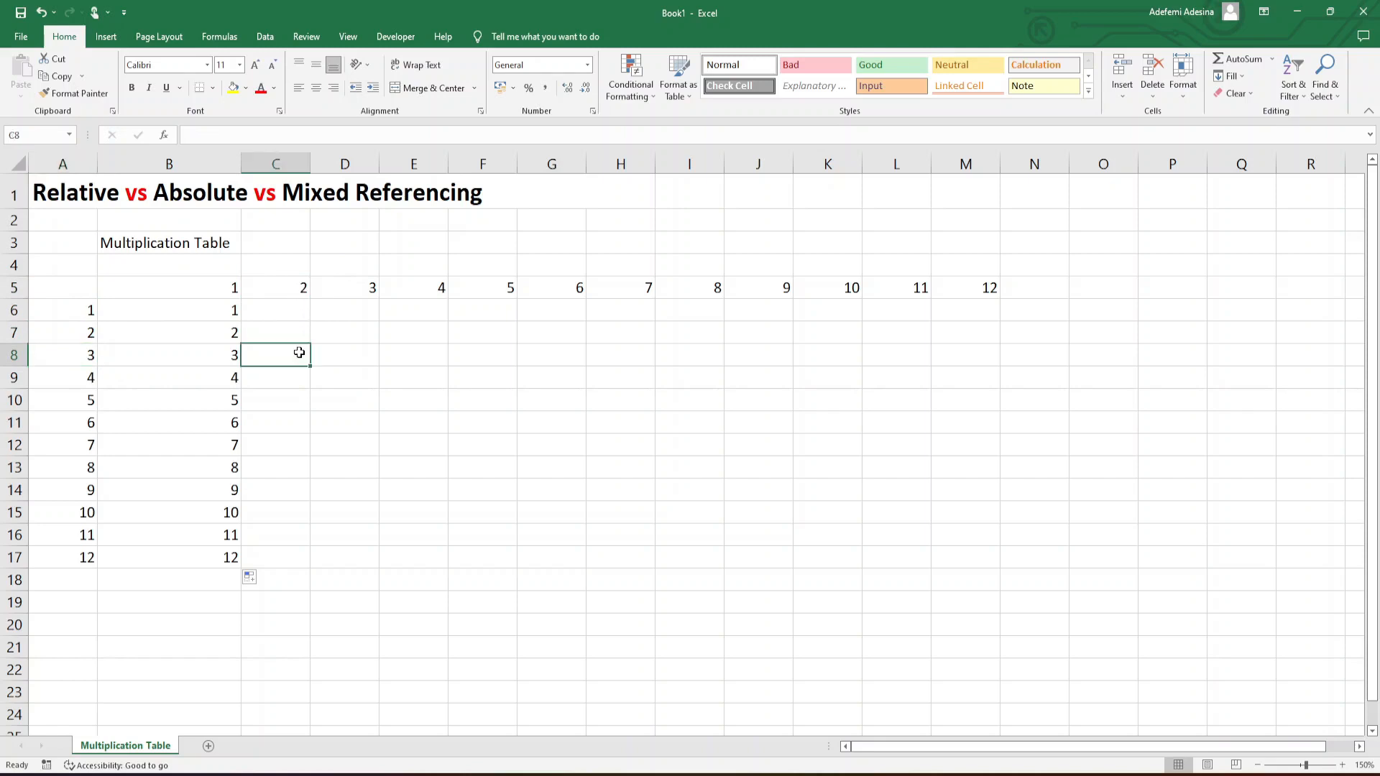
{"action": "left_click", "coordinate": [282, 287]}
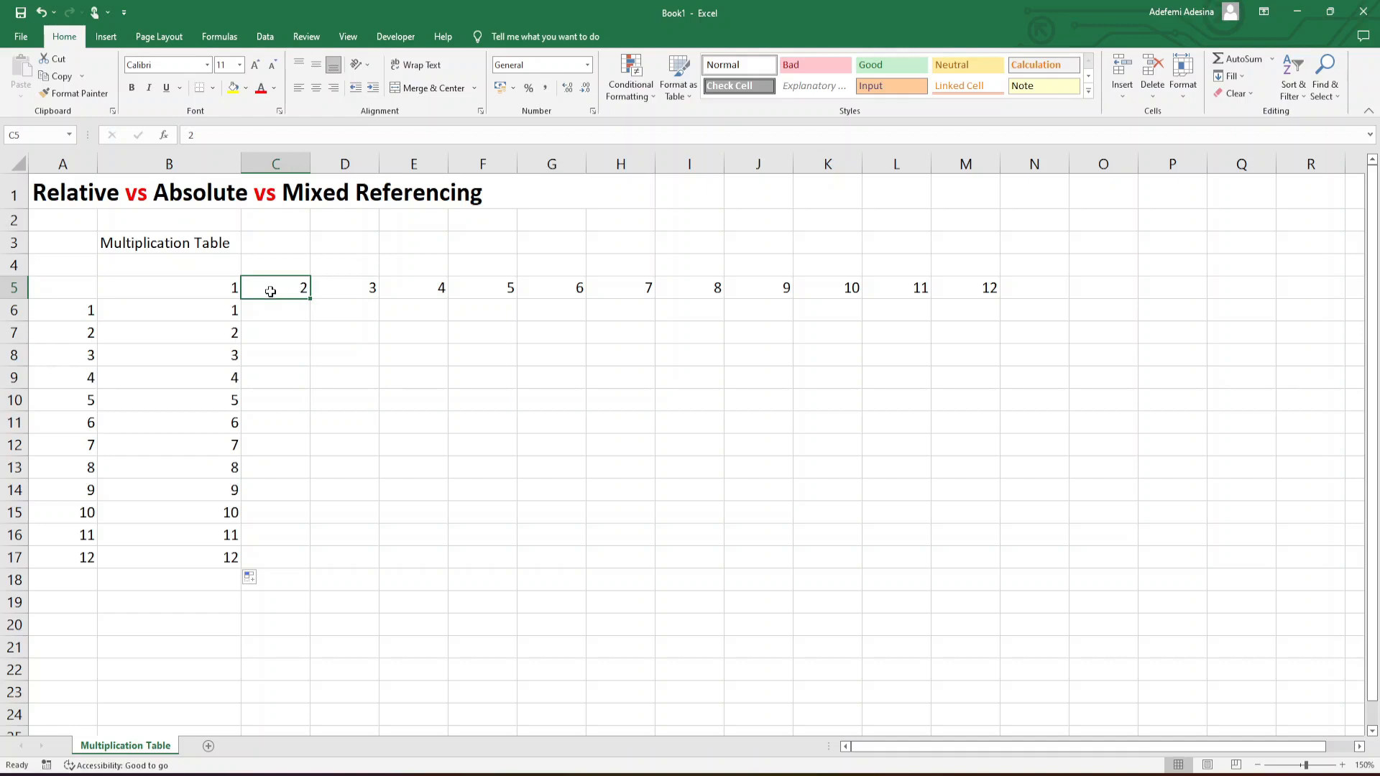
Copy the formula in B6 and paste it into C6.
{"action": "left_click", "coordinate": [231, 290]}
{"action": "left_click", "coordinate": [232, 312]}
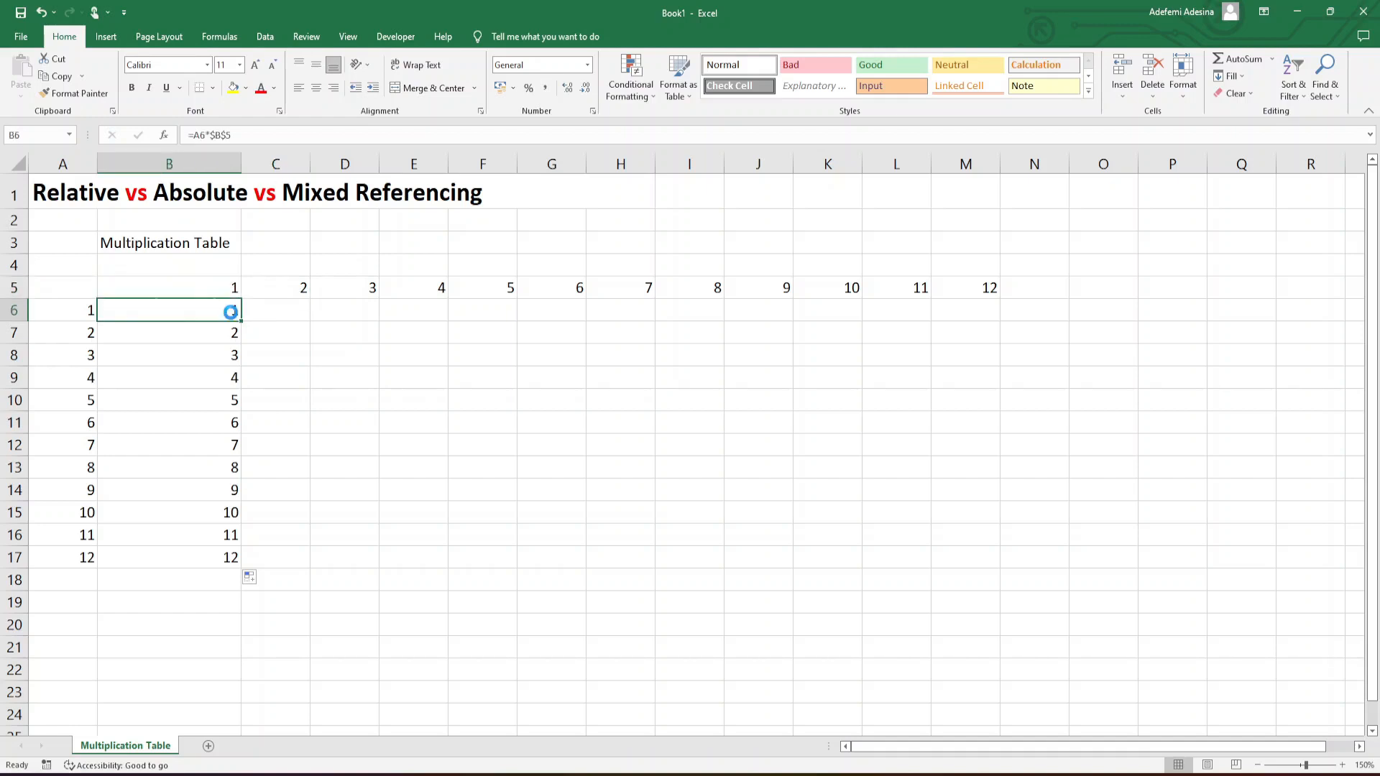
{"action": "key", "text": "ctrl+c"}
{"action": "left_click", "coordinate": [282, 308]}
{"action": "key", "text": "ctrl+v"}
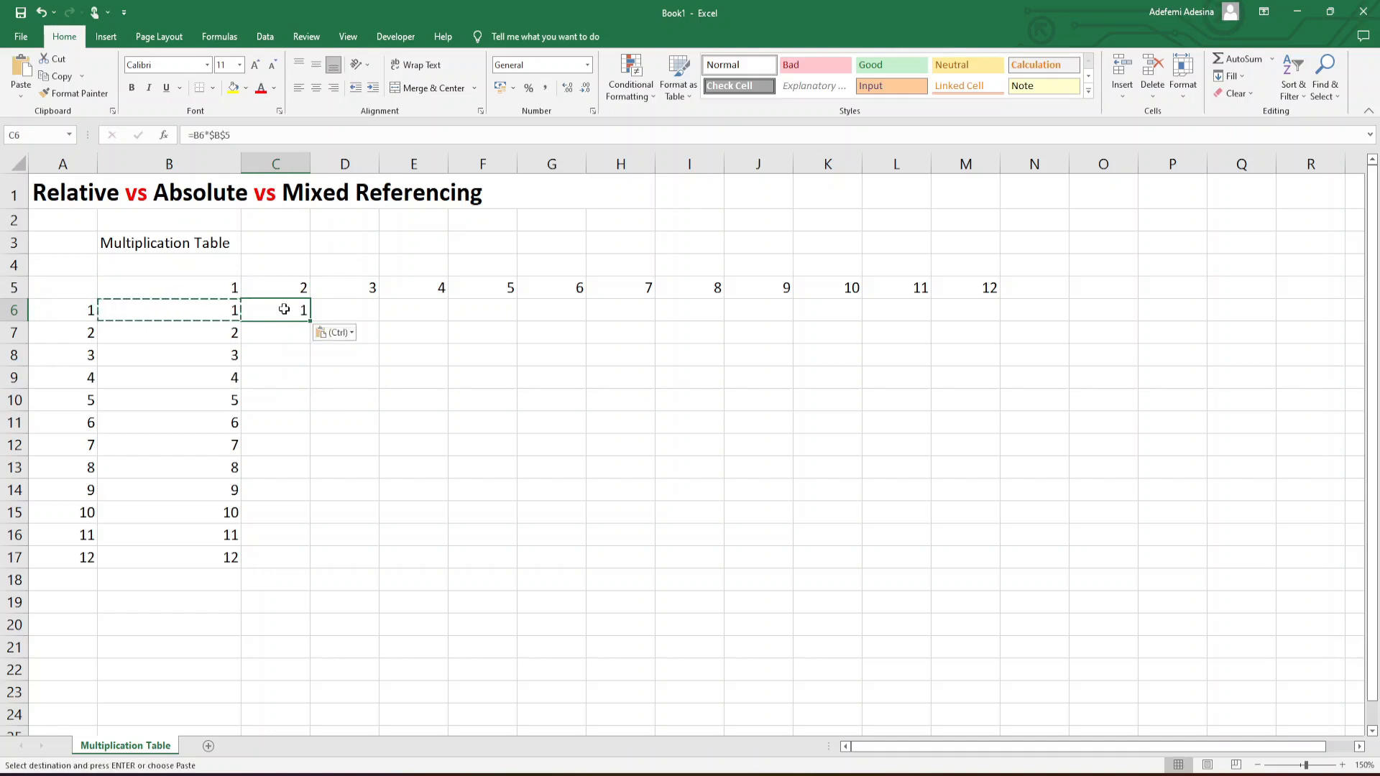
Compare the formulas in B6 and C6, and check the header cell C5 that C6 should reference.
{"action": "left_click", "coordinate": [199, 312]}
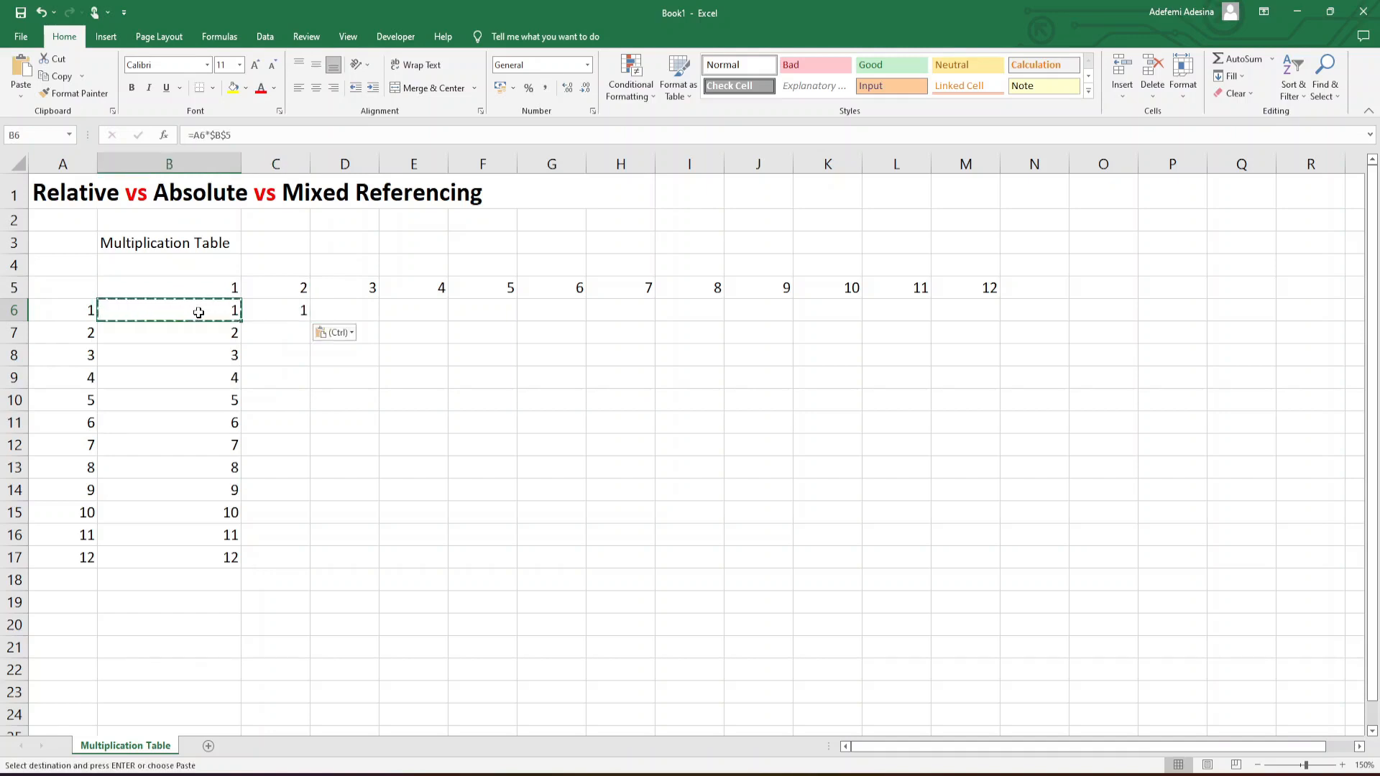
{"action": "left_click", "coordinate": [288, 312]}
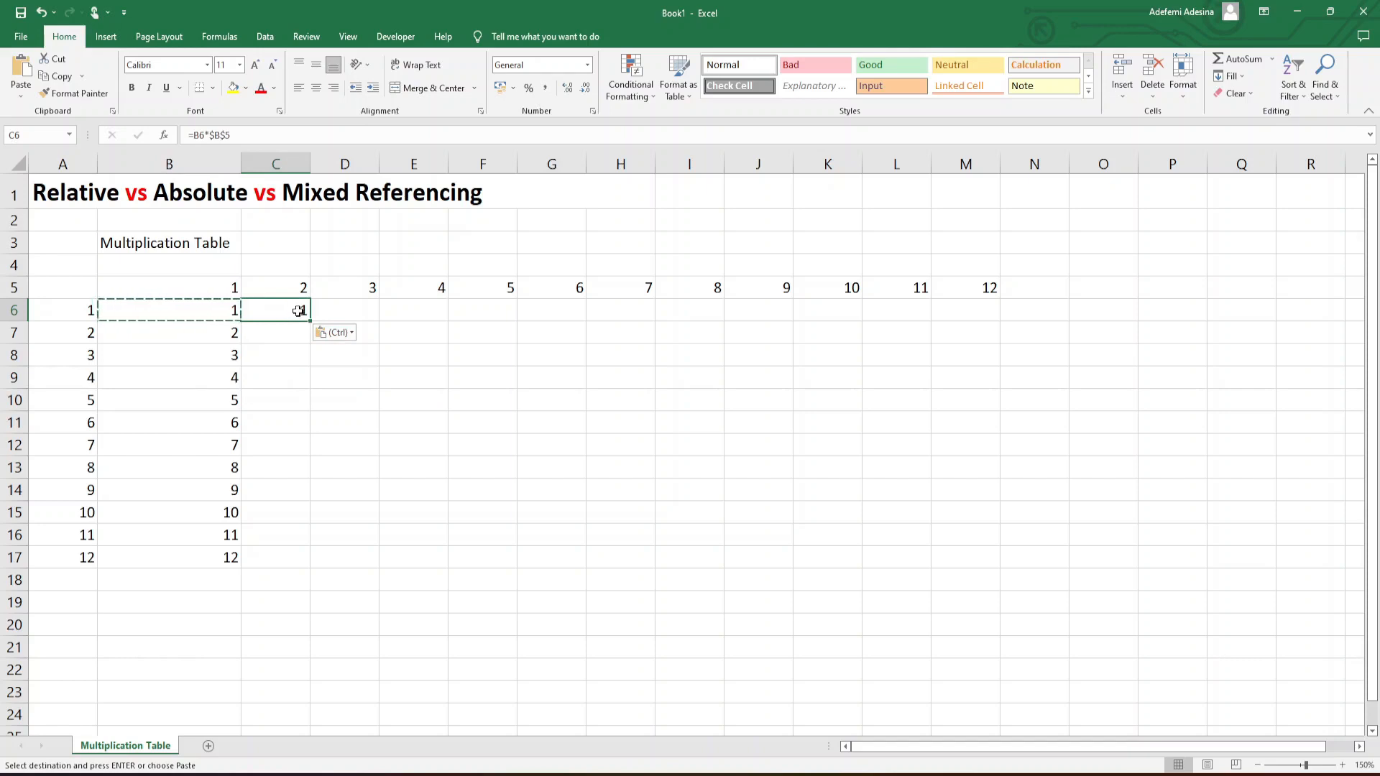
{"action": "double_click", "coordinate": [294, 311]}
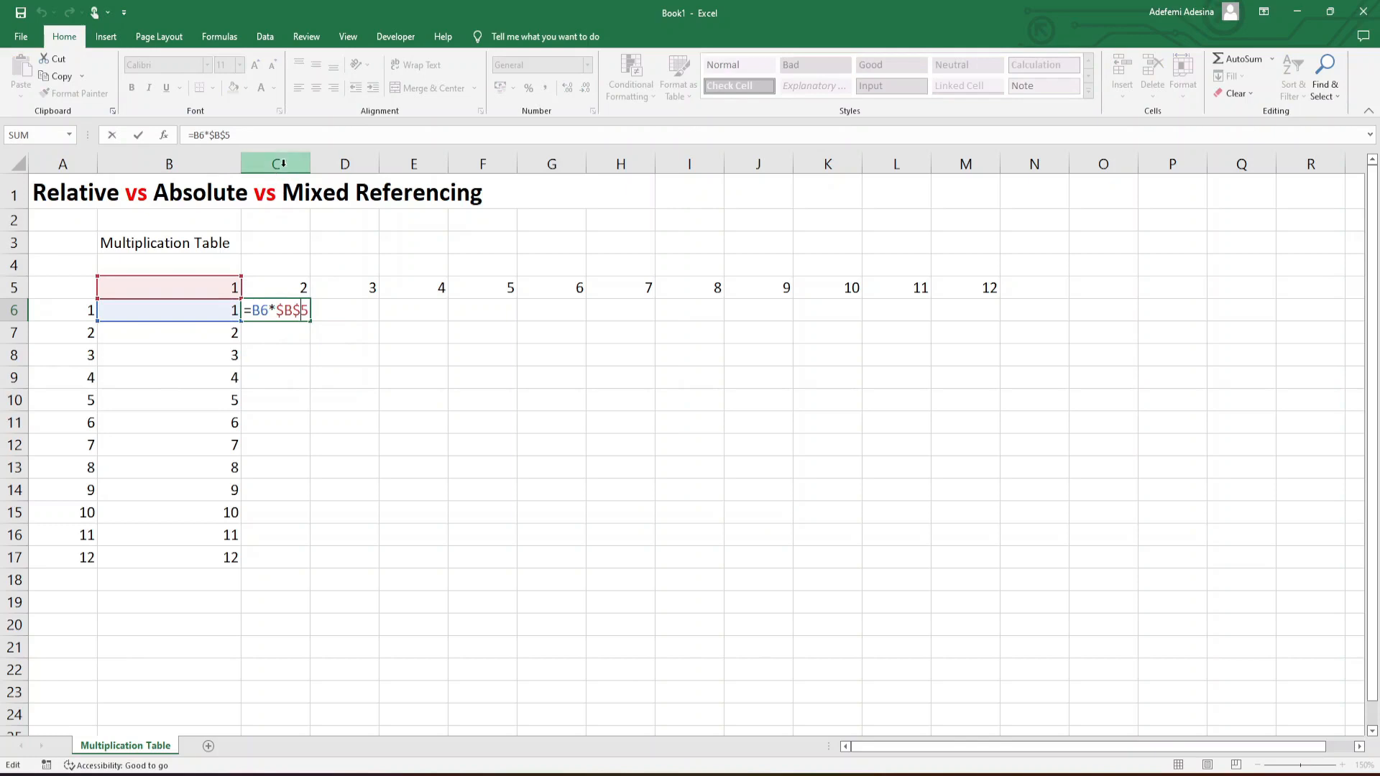
{"action": "key", "text": "Escape"}
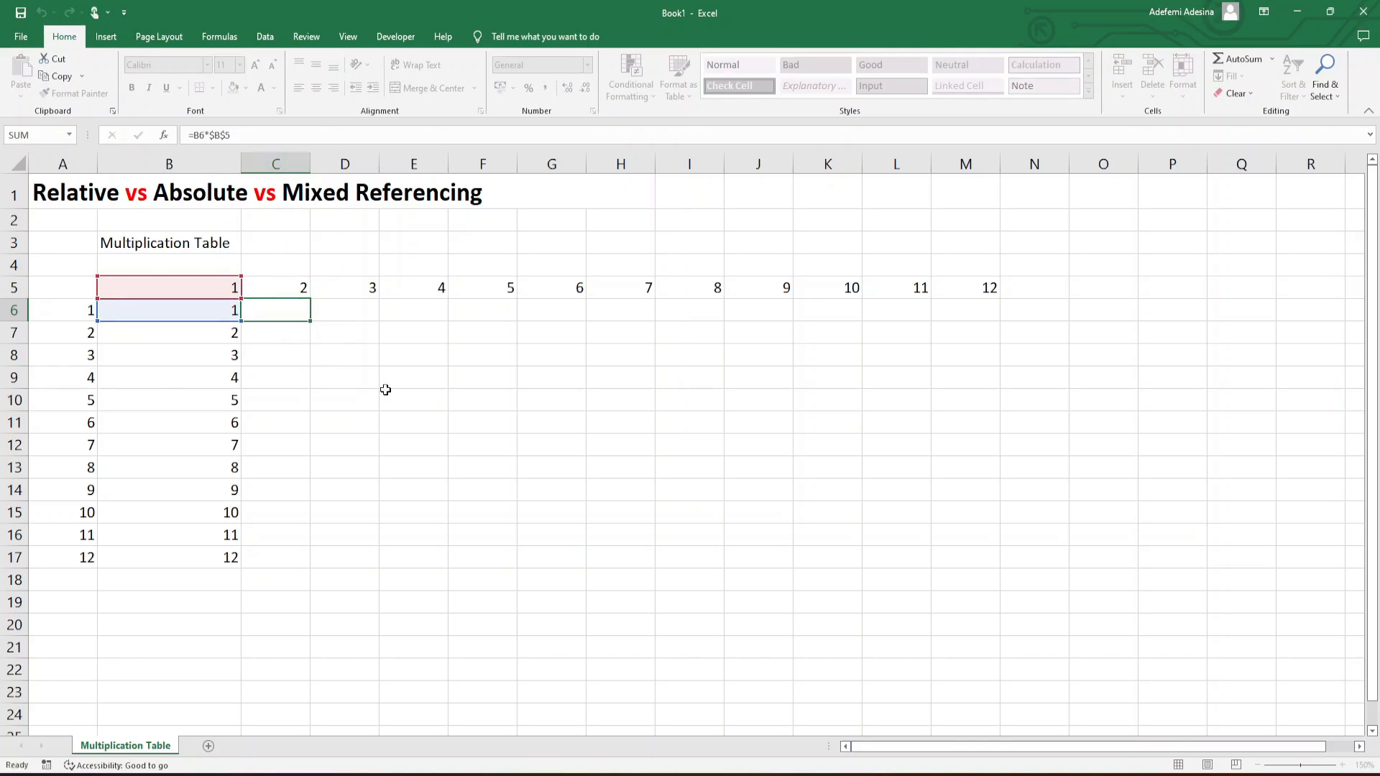
{"action": "left_click", "coordinate": [299, 286]}
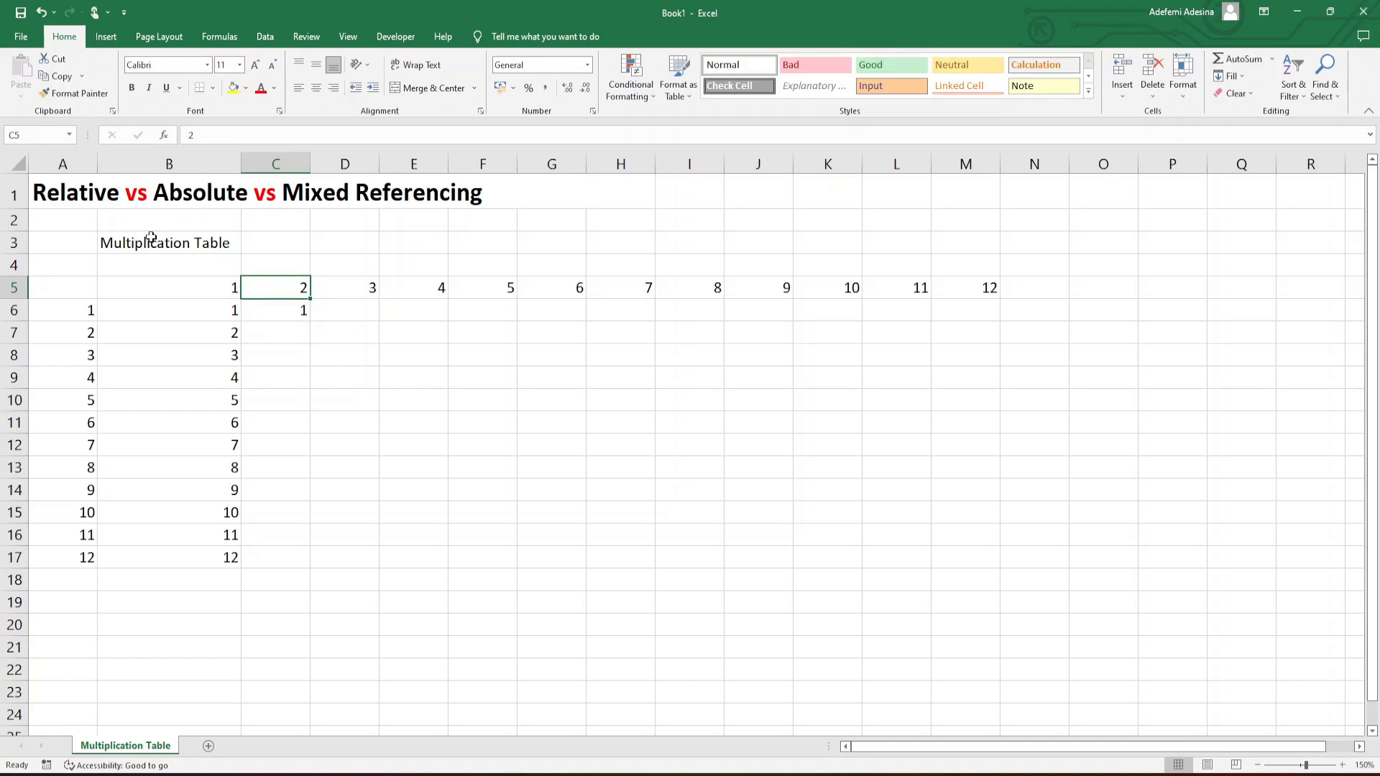
Change the formula in C6 to =B6*$C$5, fill it down to C17, and review its references.
{"action": "left_click", "coordinate": [274, 308]}
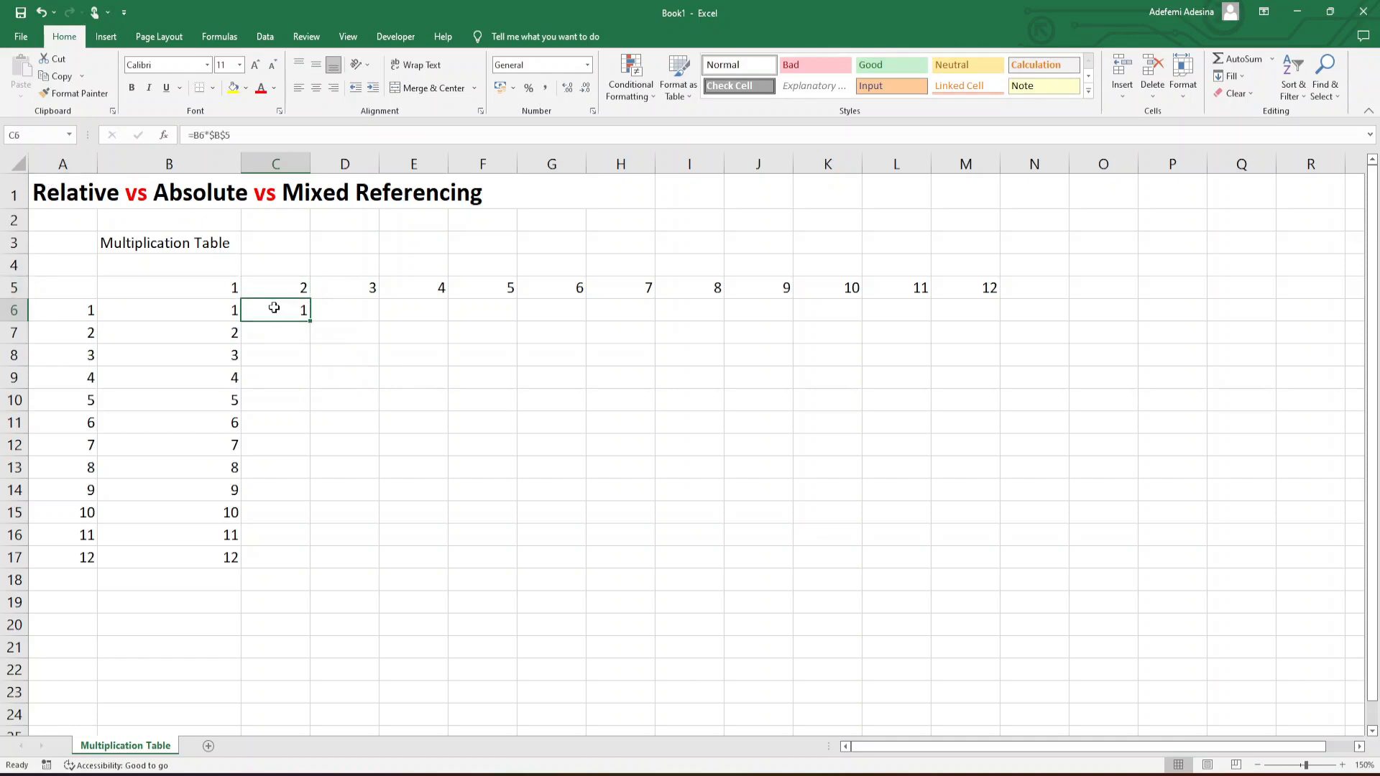
{"action": "left_click", "coordinate": [219, 139]}
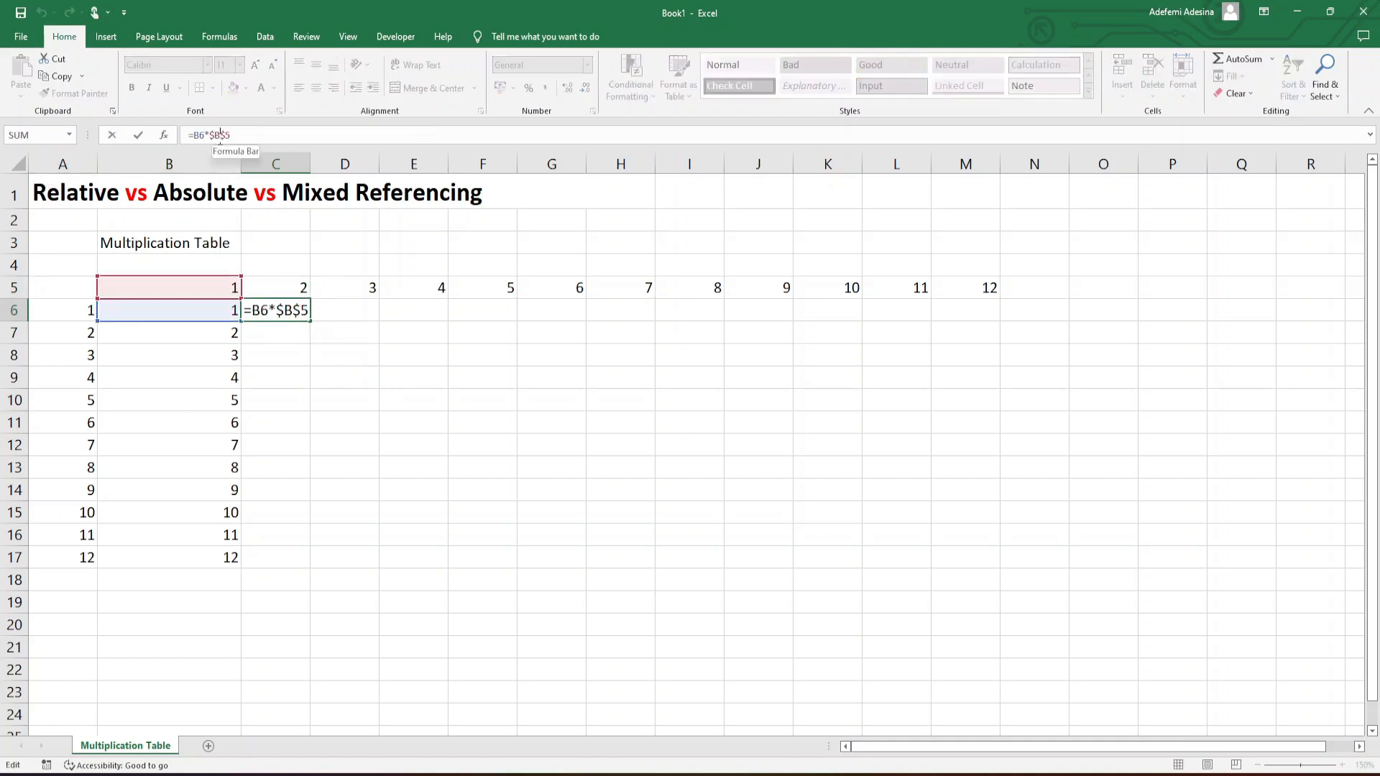
{"action": "key", "text": "BackSpace"}
{"action": "type", "text": "c"}
{"action": "key", "text": "Return"}
{"action": "key", "text": "Up"}
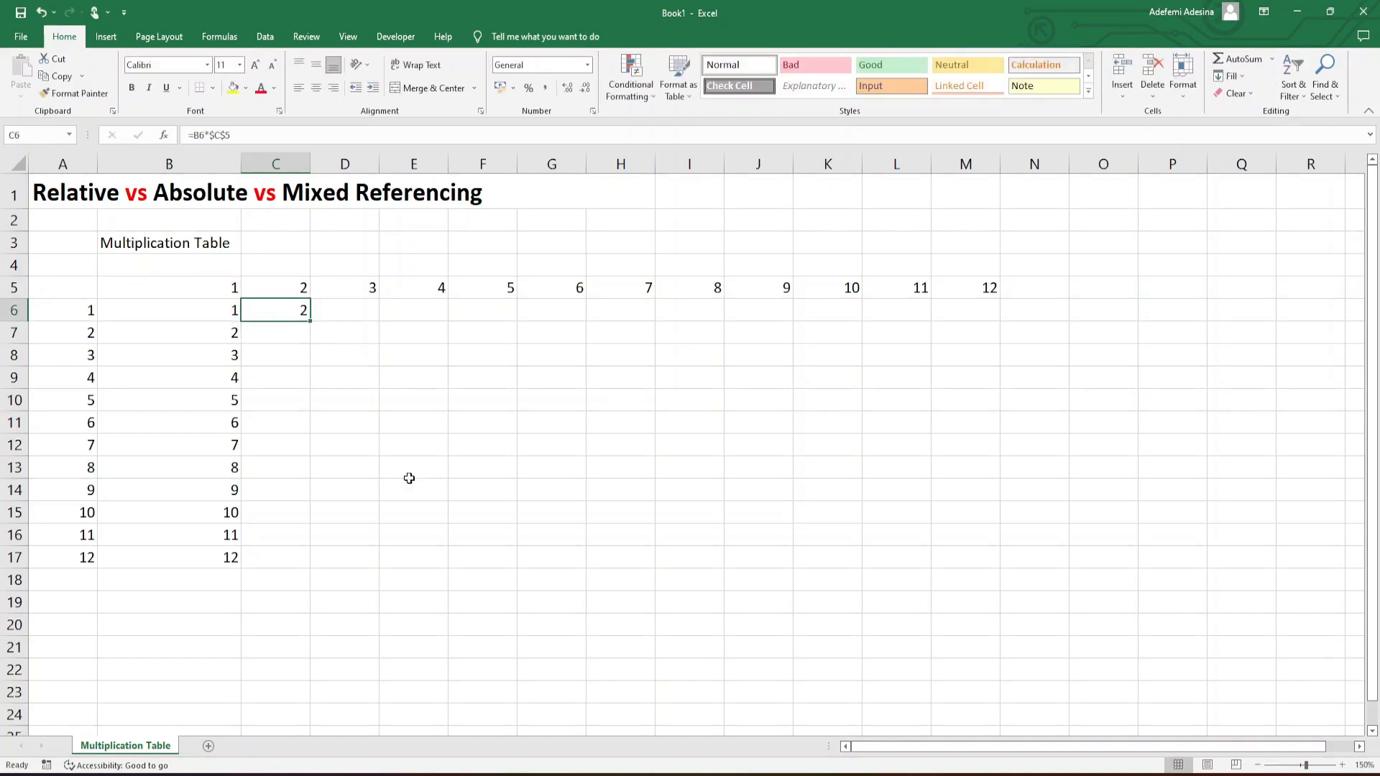
{"action": "left_click_drag", "start_coordinate": [310, 322], "coordinate": [295, 561]}
{"action": "double_click", "coordinate": [296, 310]}
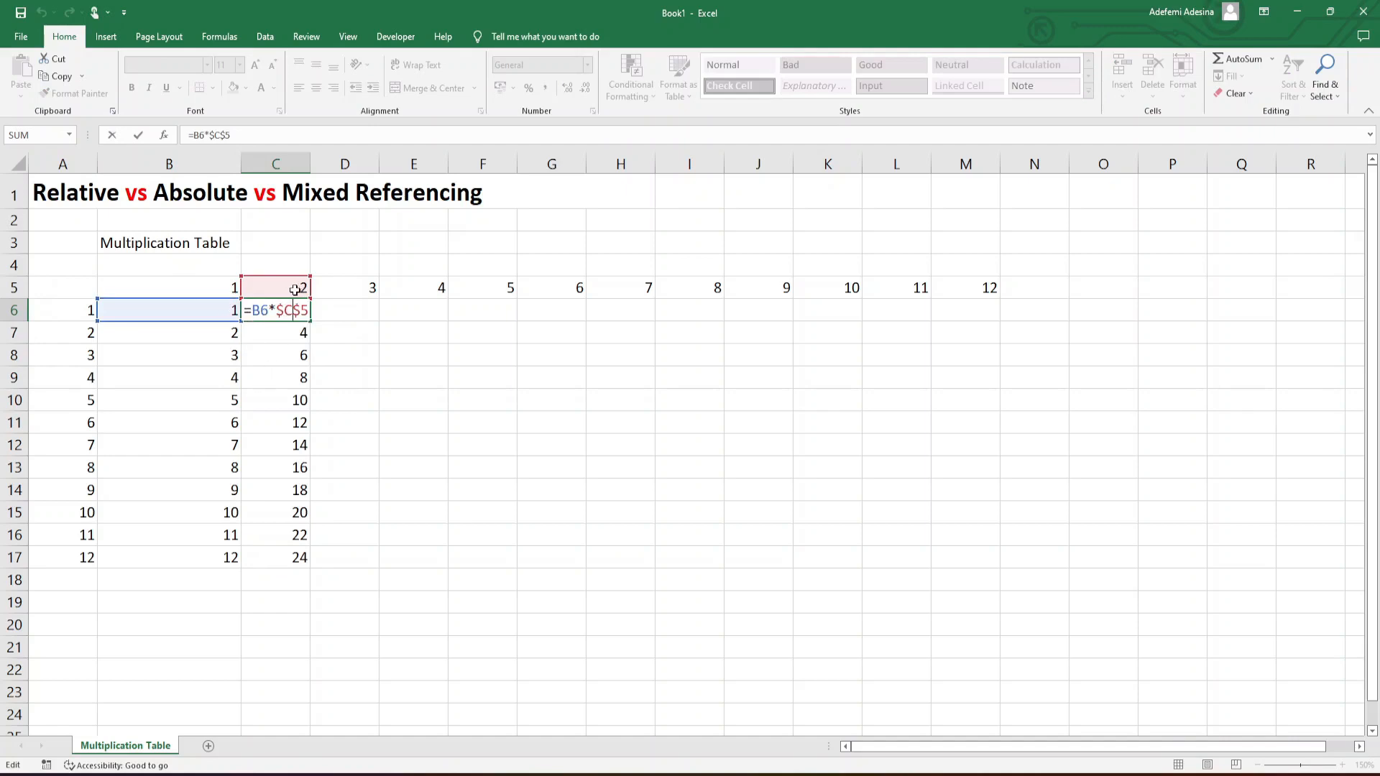
{"action": "key", "text": "Escape"}
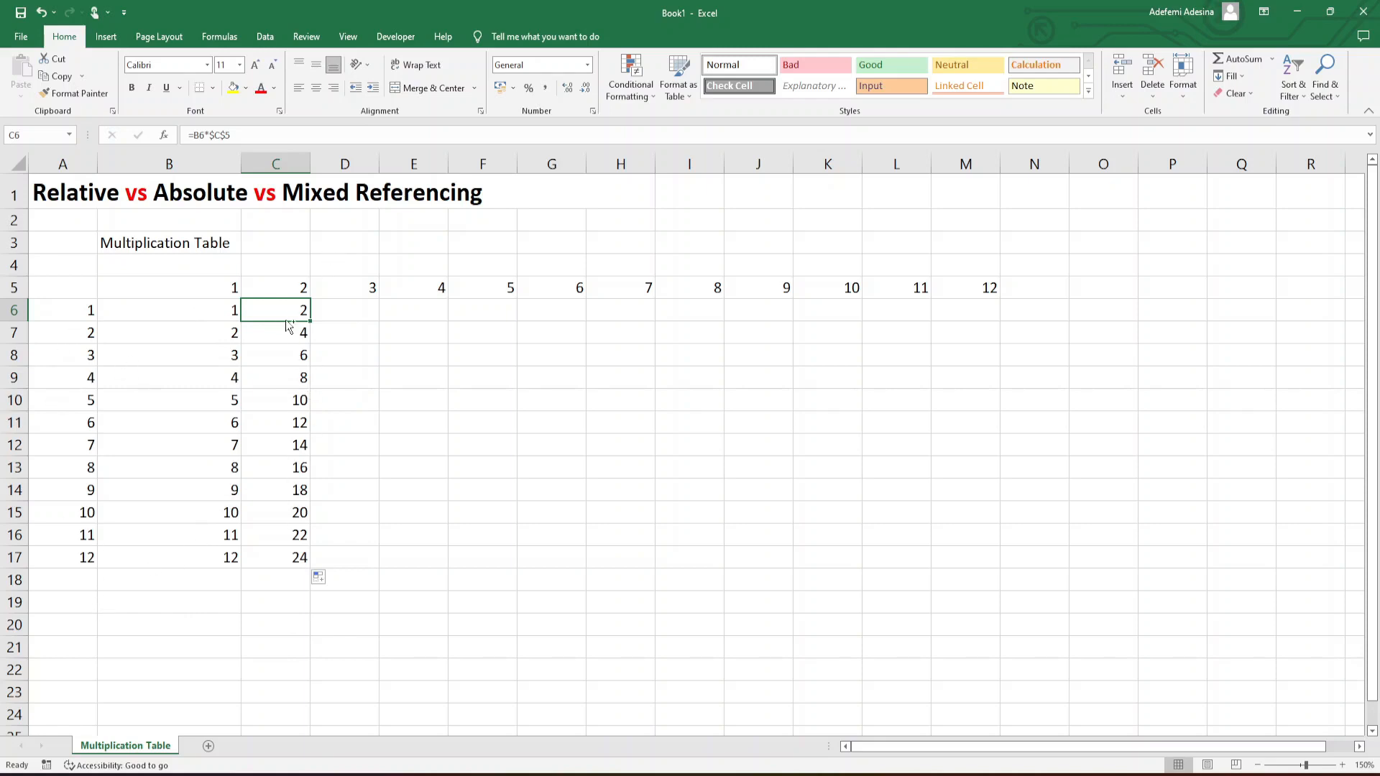
Copy the formula in C6 and paste it into D6.
{"action": "key", "text": "ctrl+c"}
{"action": "left_click", "coordinate": [351, 312]}
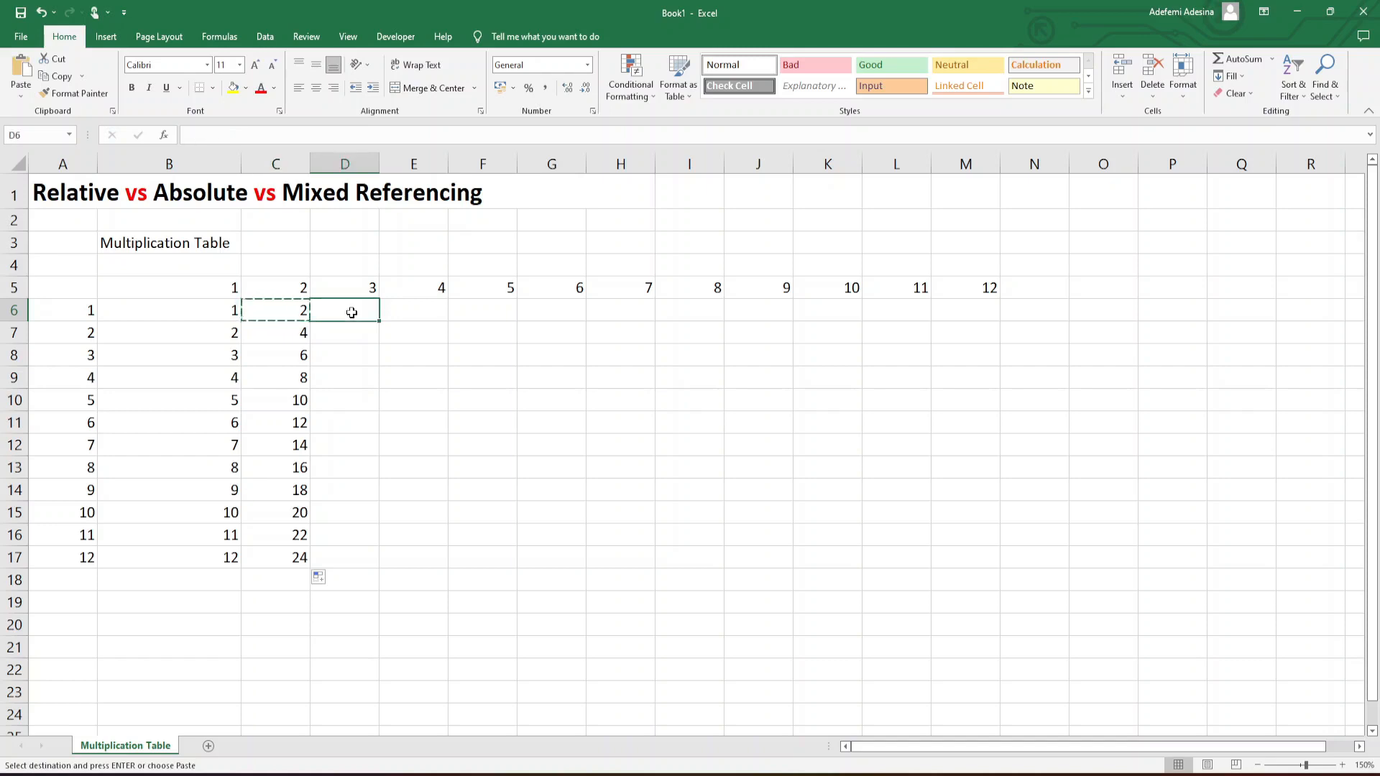
{"action": "key", "text": "ctrl+v"}
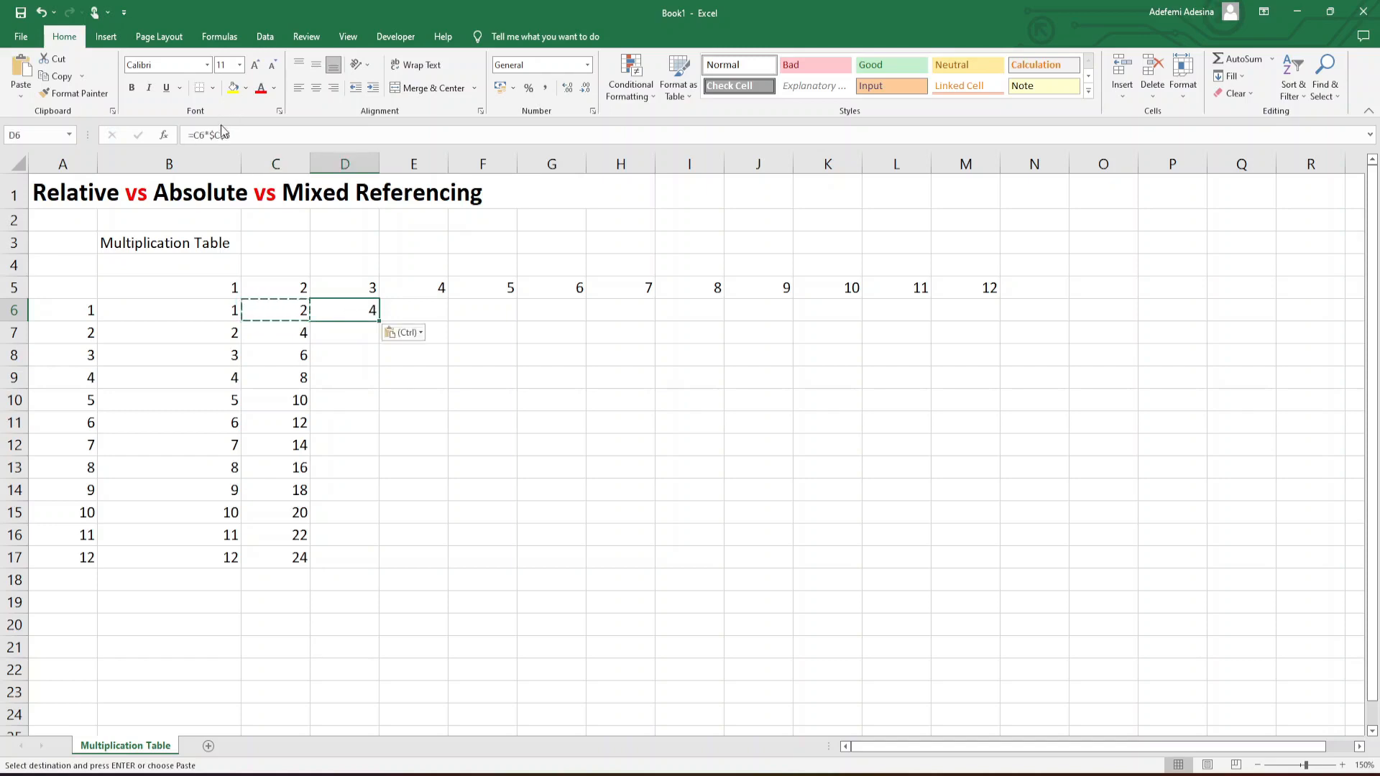
{"action": "key", "text": "Escape"}
Change the formula in D6 to =C6*$D$5 and fill it down to D17.
{"action": "left_click", "coordinate": [222, 135]}
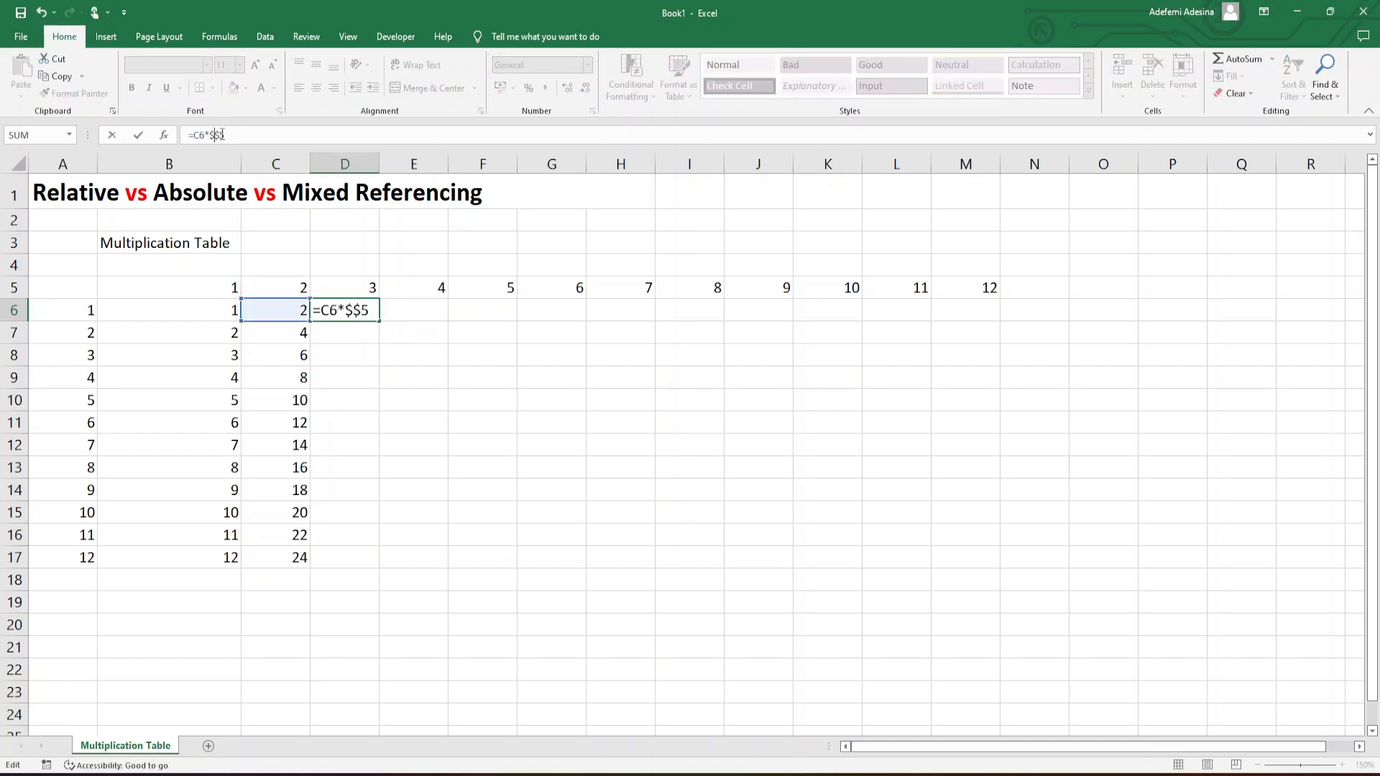
{"action": "key", "text": "BackSpace"}
{"action": "type", "text": "D"}
{"action": "key", "text": "ctrl+Return"}
{"action": "left_click_drag", "start_coordinate": [379, 321], "coordinate": [375, 571]}
{"action": "left_click", "coordinate": [482, 513]}
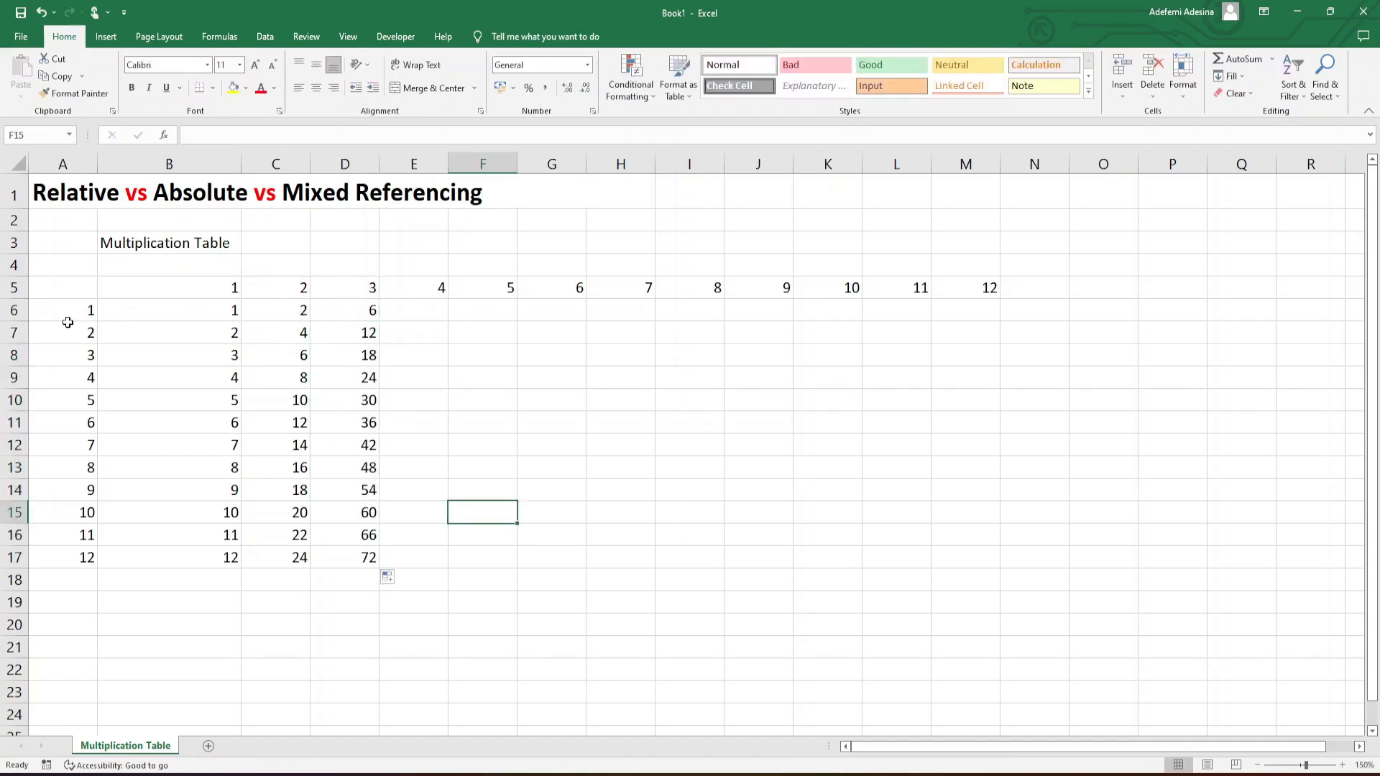
Check the column D products against the column A multipliers and header D5, and inspect which cells the D6 formula references.
{"action": "left_click", "coordinate": [69, 309]}
{"action": "left_click", "coordinate": [360, 291]}
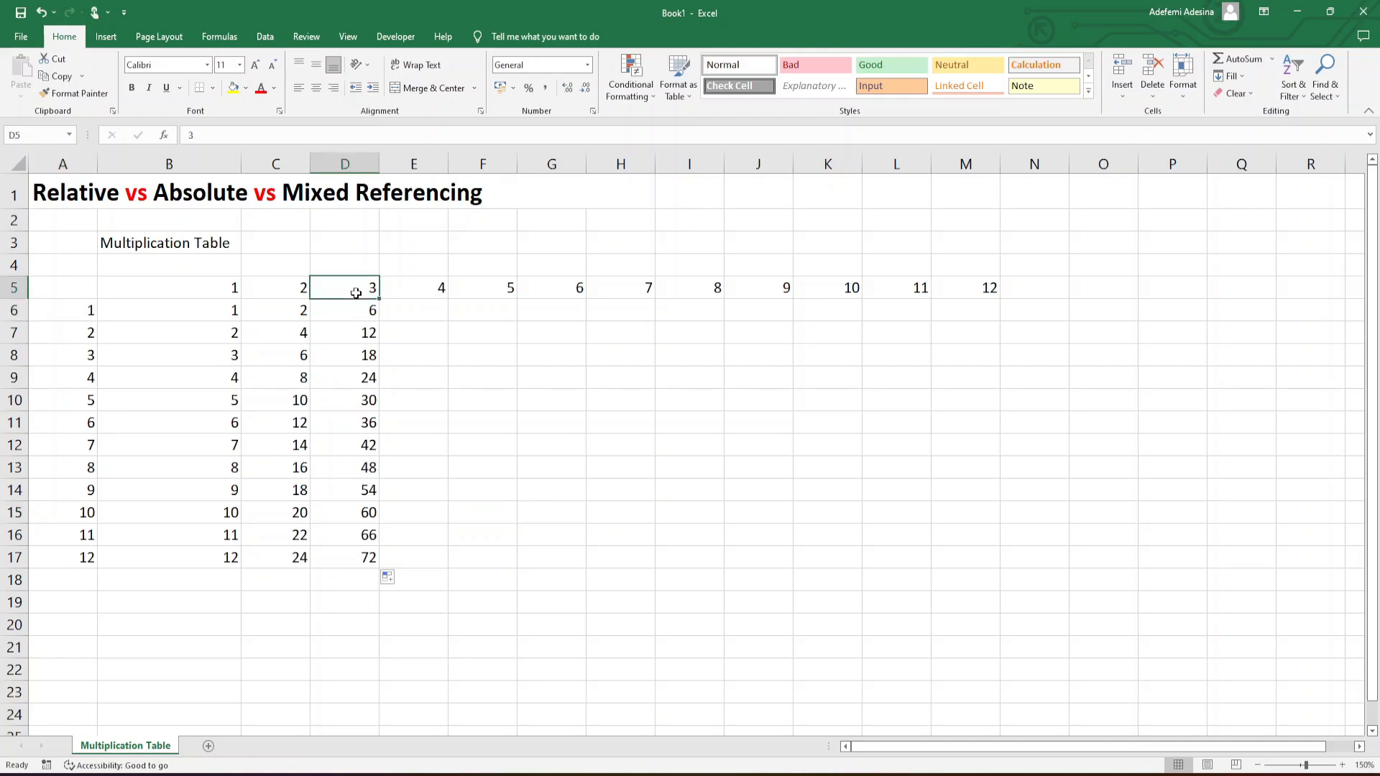
{"action": "left_click", "coordinate": [363, 311]}
{"action": "left_click", "coordinate": [94, 330]}
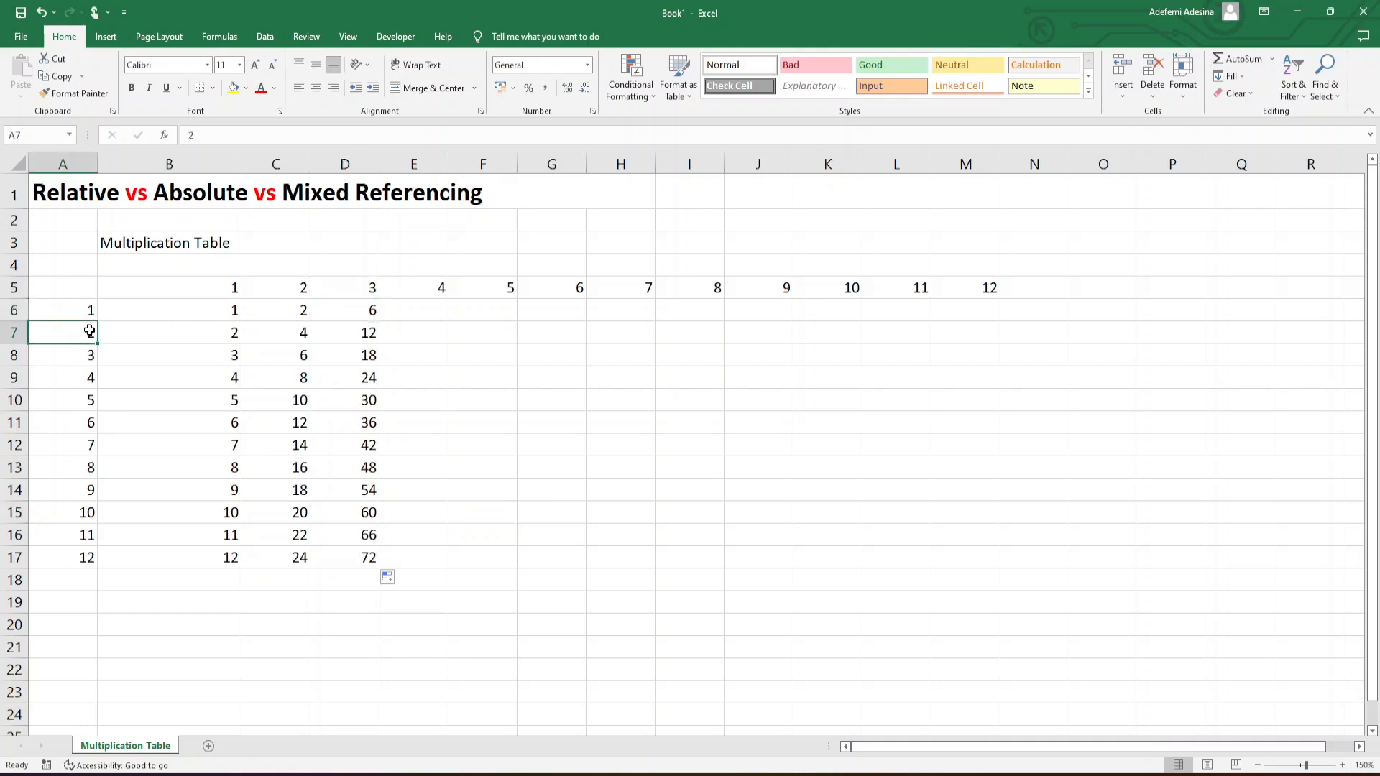
{"action": "left_click", "coordinate": [334, 288]}
{"action": "left_click", "coordinate": [359, 346]}
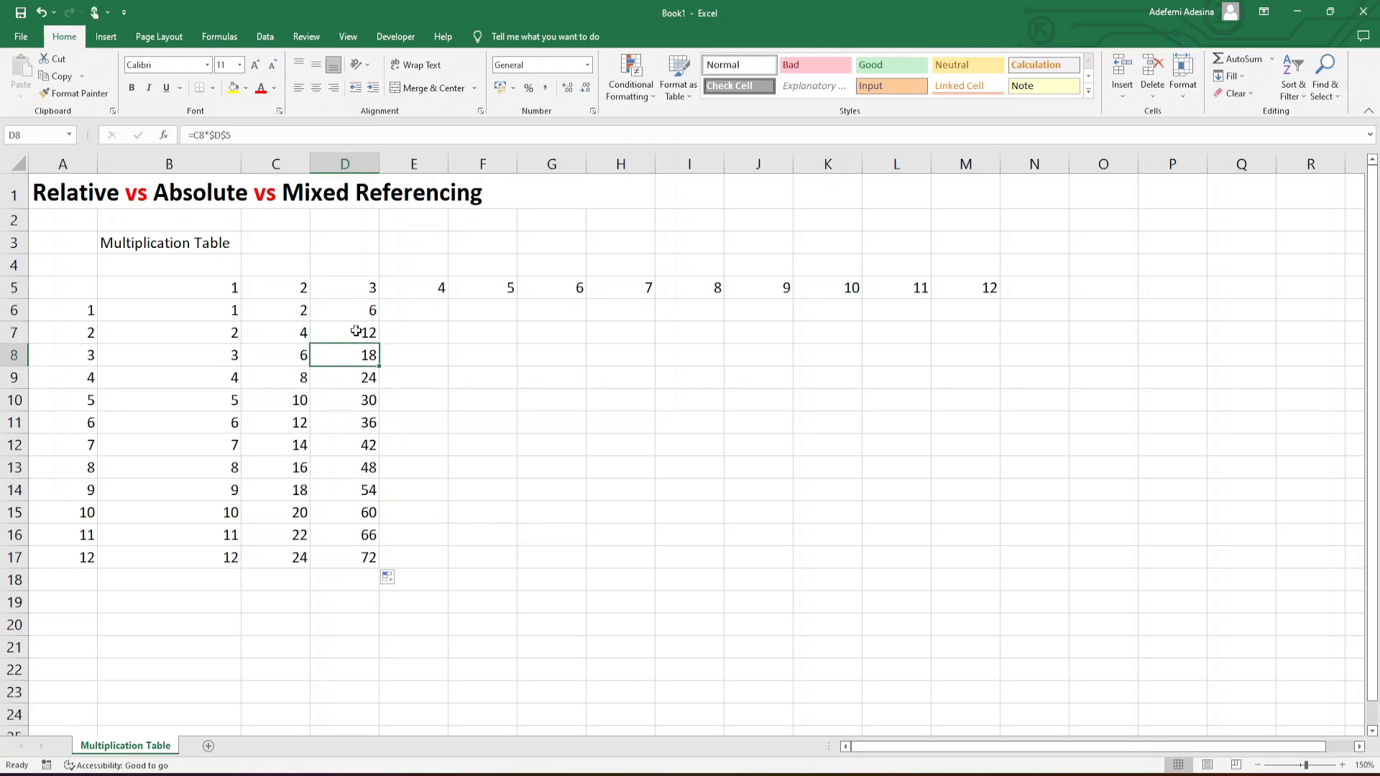
{"action": "double_click", "coordinate": [353, 309]}
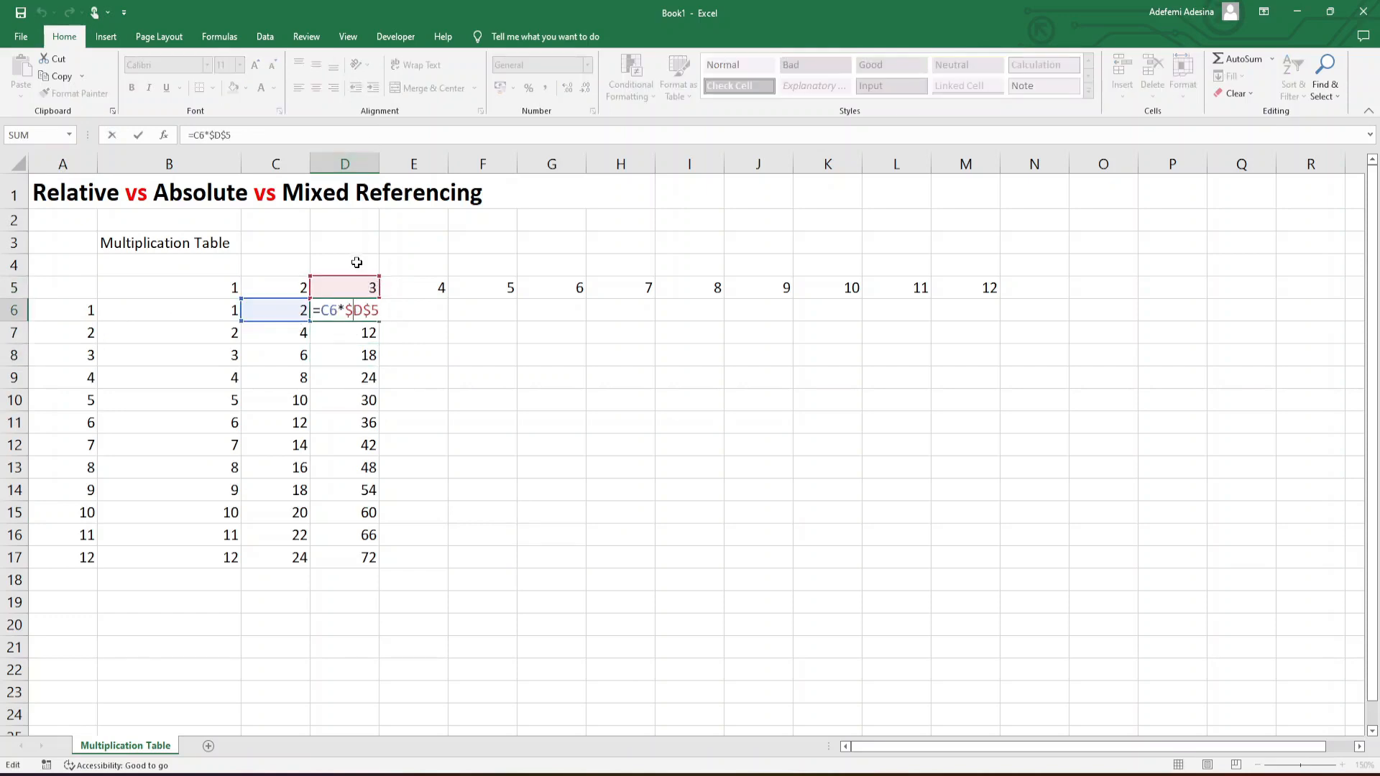
{"action": "key", "text": "Escape"}
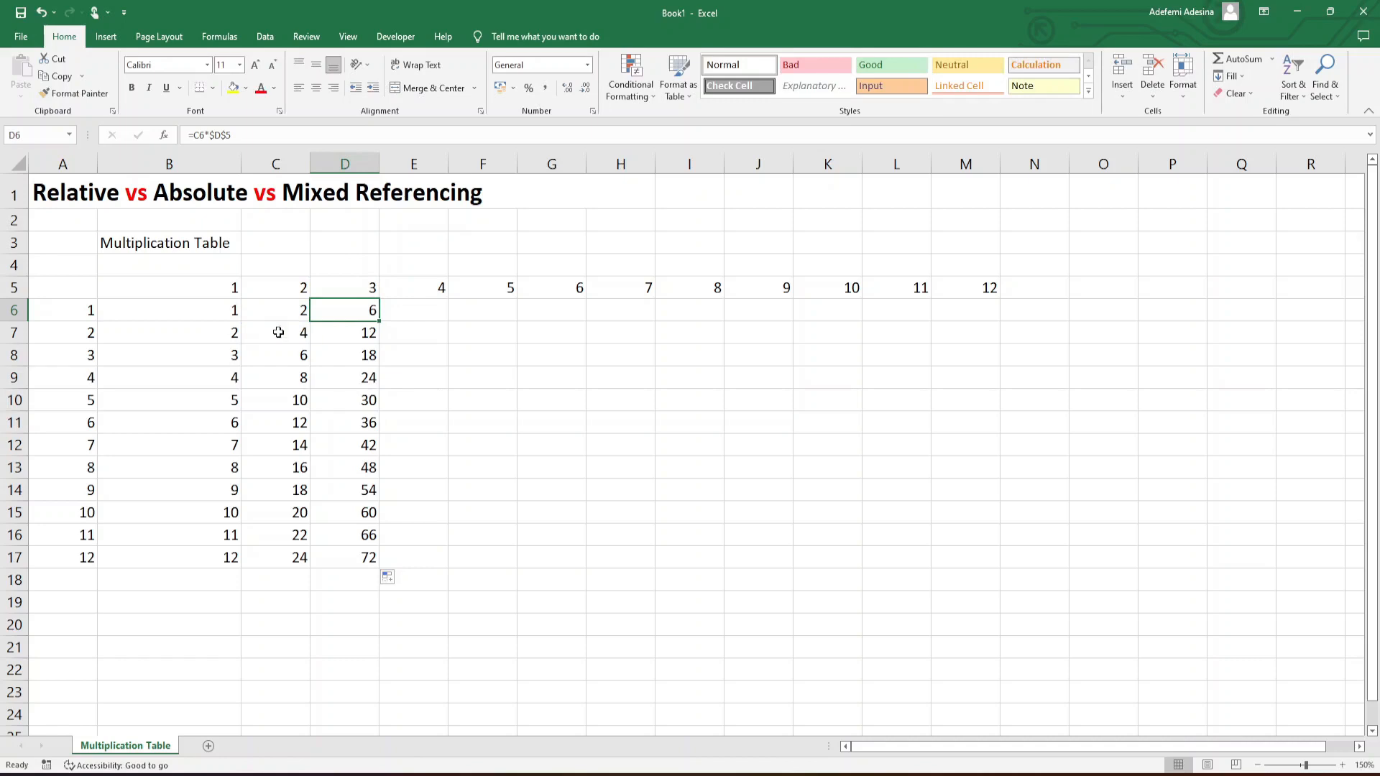
Compare how the formulas in B6 and C6 reference the preceding column instead of the multiplier in A6.
{"action": "left_click", "coordinate": [223, 312]}
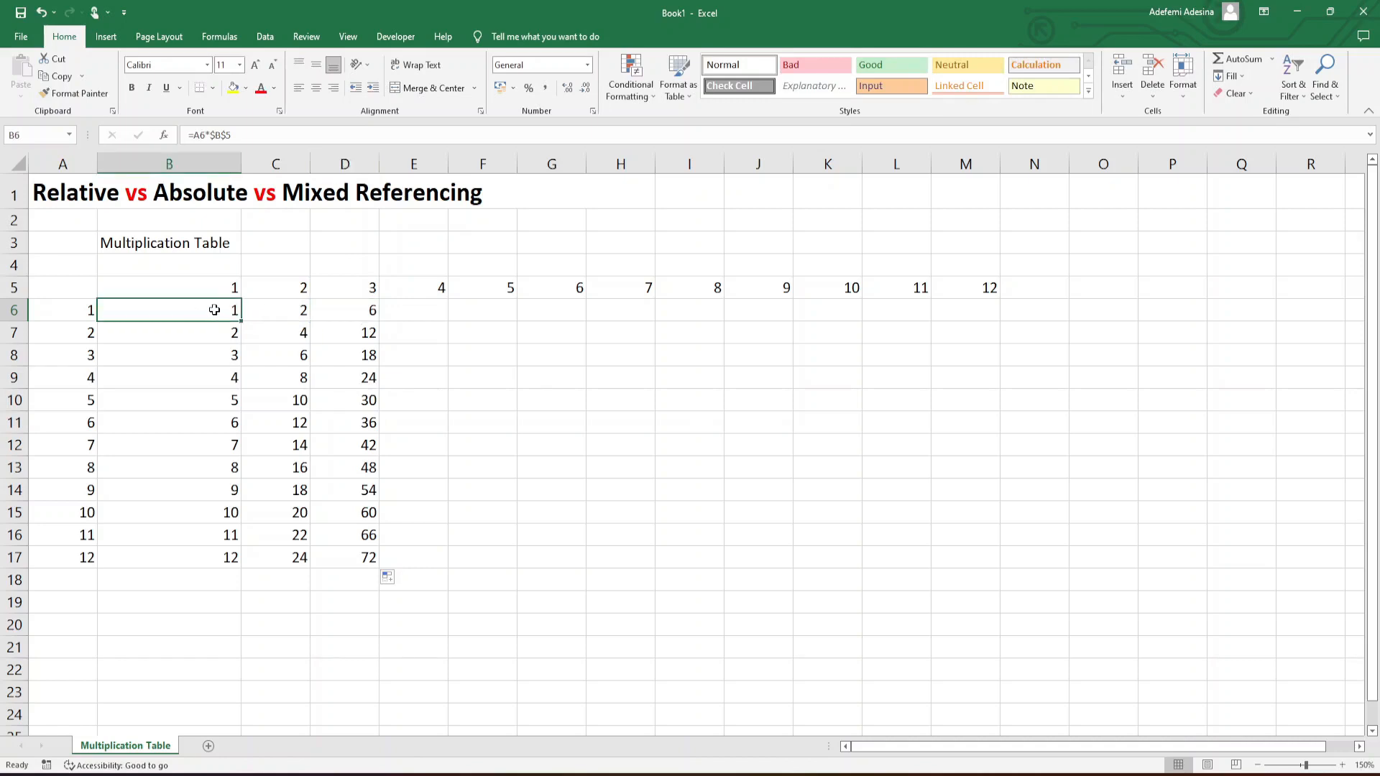
{"action": "left_click", "coordinate": [282, 308]}
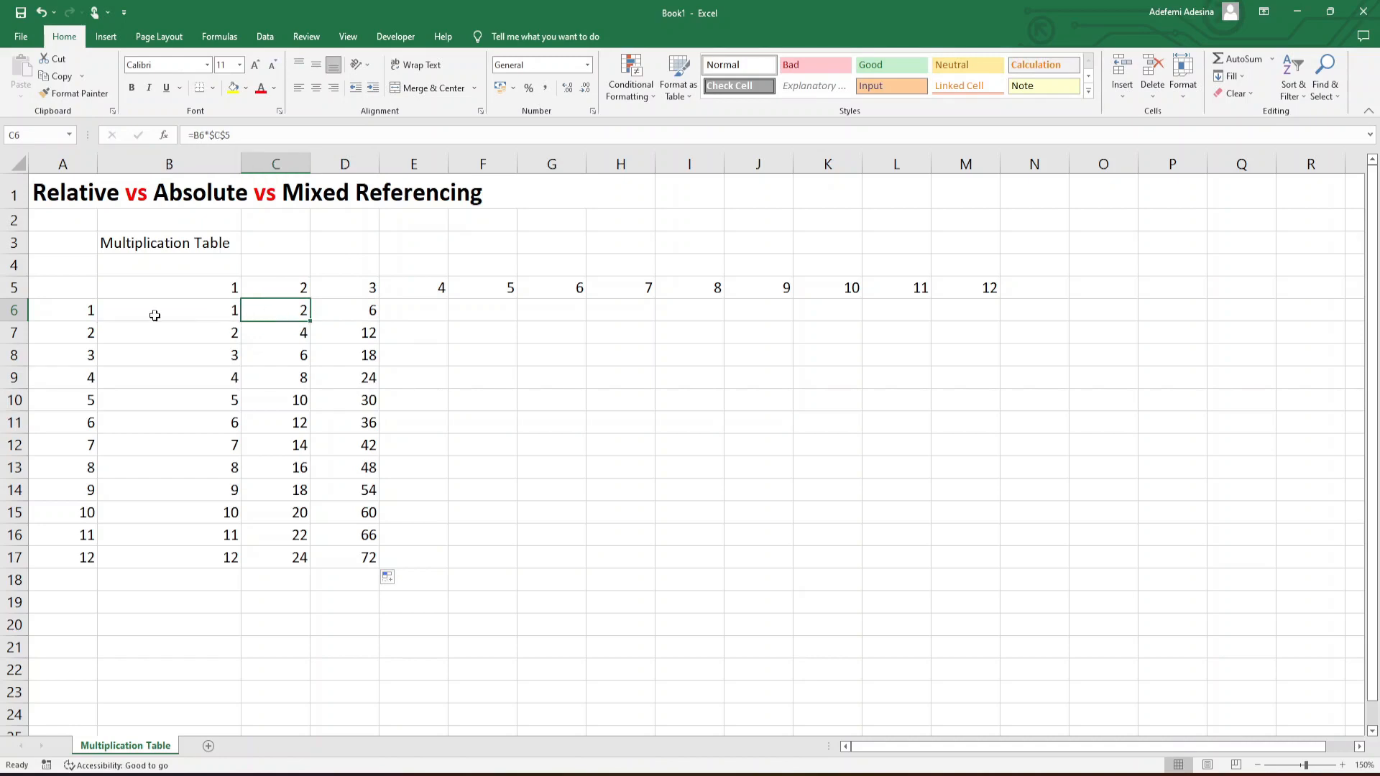
{"action": "left_click", "coordinate": [85, 313]}
{"action": "left_click", "coordinate": [219, 311]}
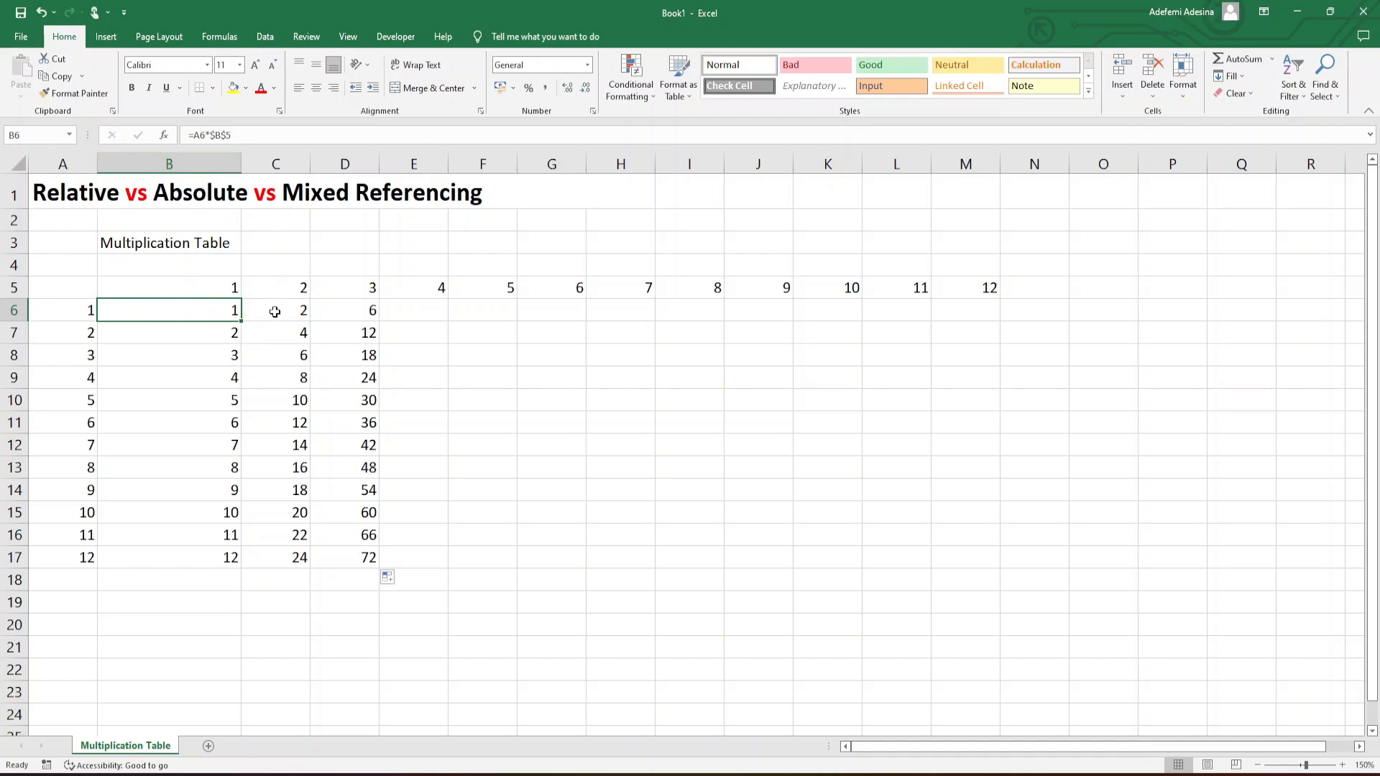
Copy the formula in D6 and paste it into E6.
{"action": "left_click", "coordinate": [370, 314]}
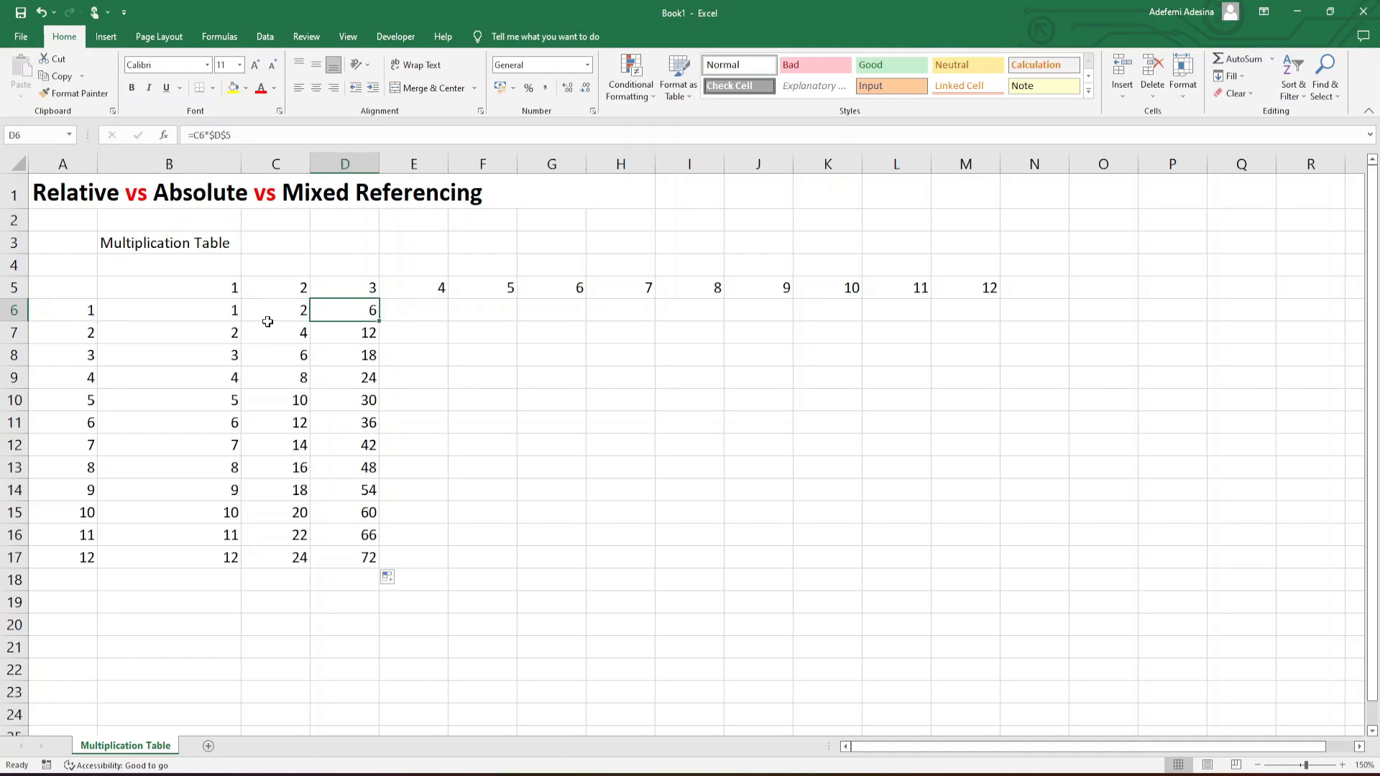
{"action": "key", "text": "ctrl+c"}
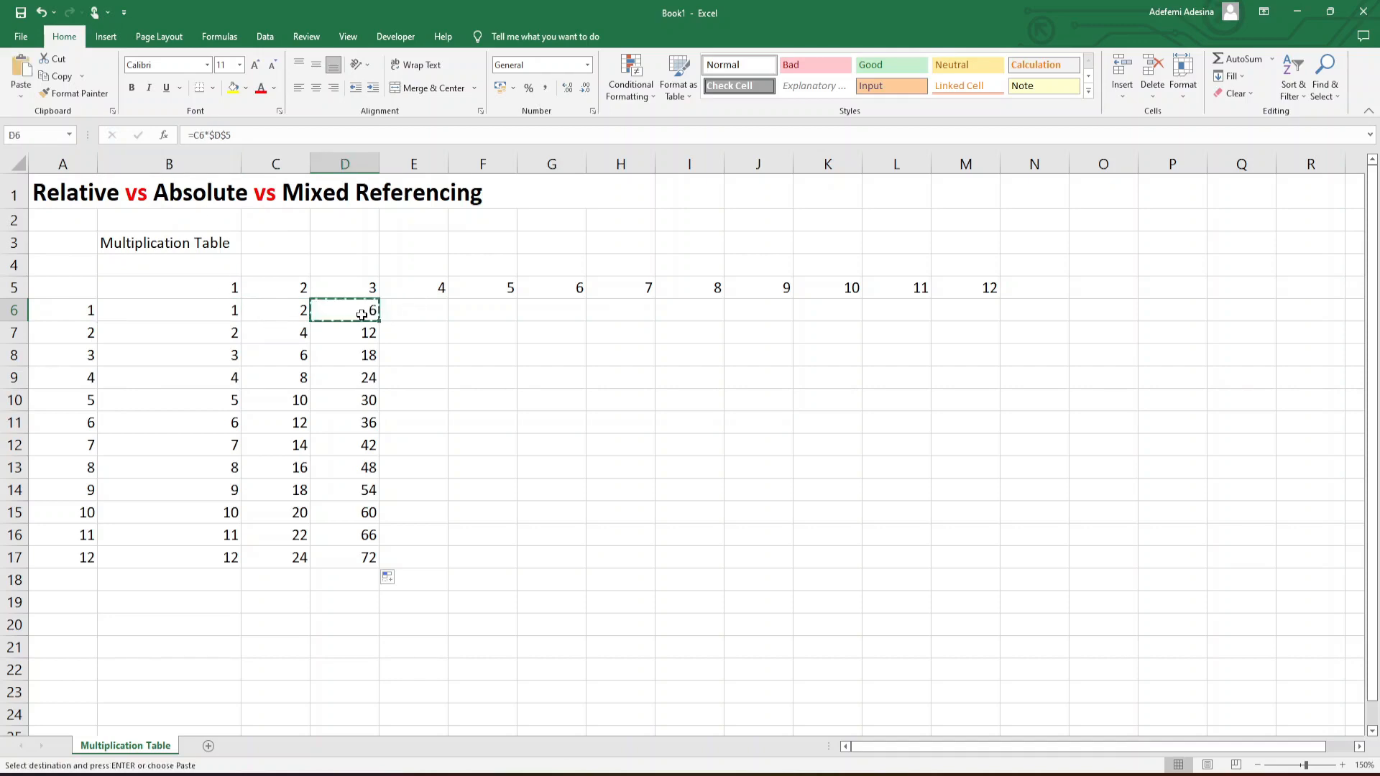
{"action": "key", "text": "Right"}
{"action": "key", "text": "ctrl+v"}
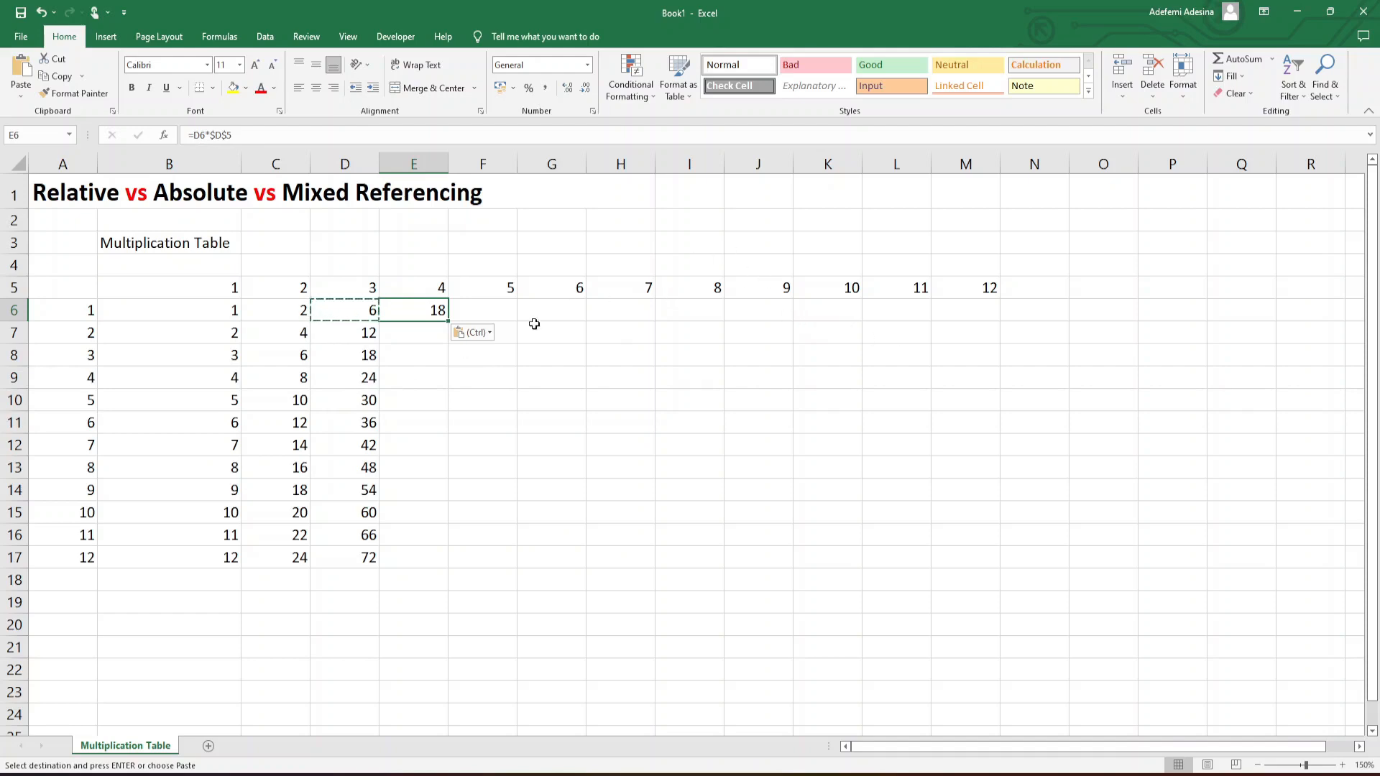
Undo the pasted, edited and filled formulas in columns C, D and E.
{"action": "key", "text": "ctrl"}
{"action": "left_click", "coordinate": [42, 13]}
{"action": "left_click", "coordinate": [42, 12]}
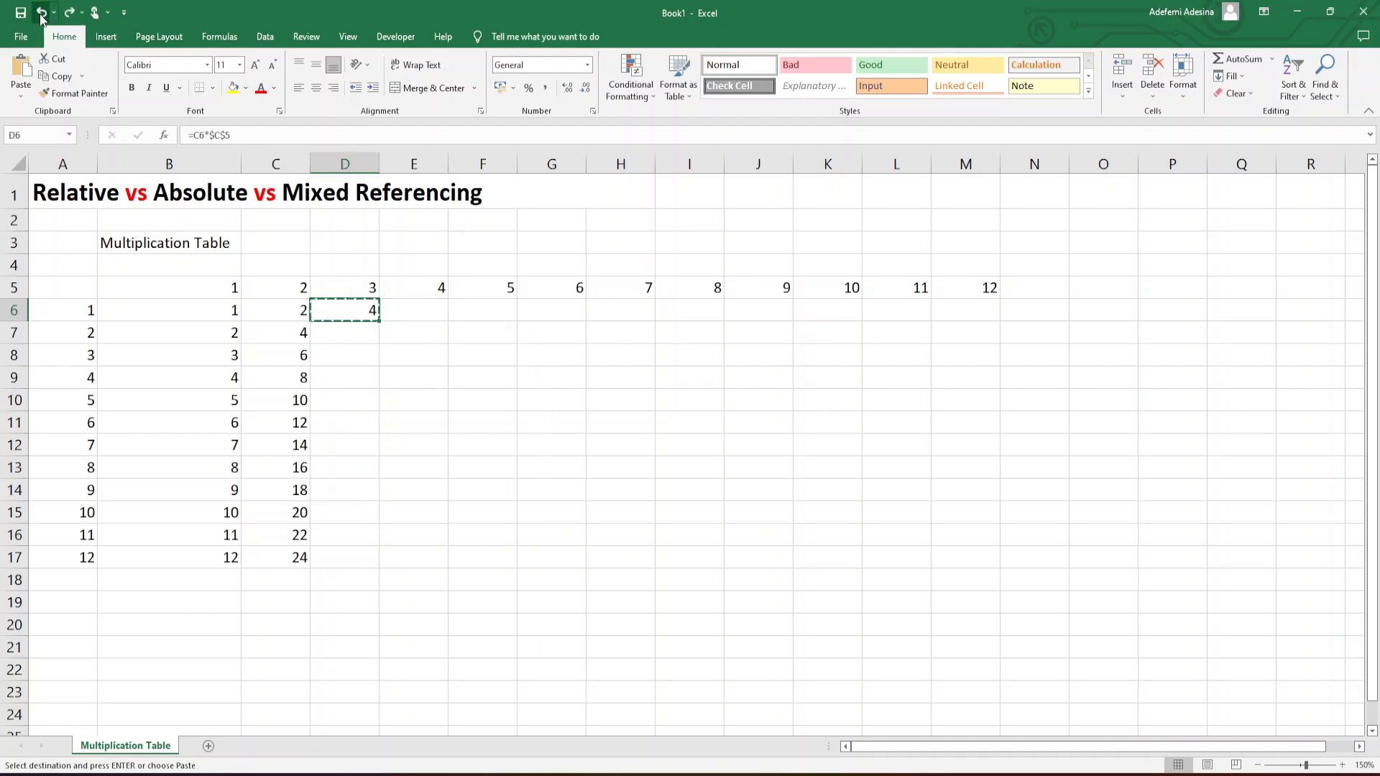
{"action": "left_click", "coordinate": [42, 12]}
{"action": "left_click", "coordinate": [42, 12]}
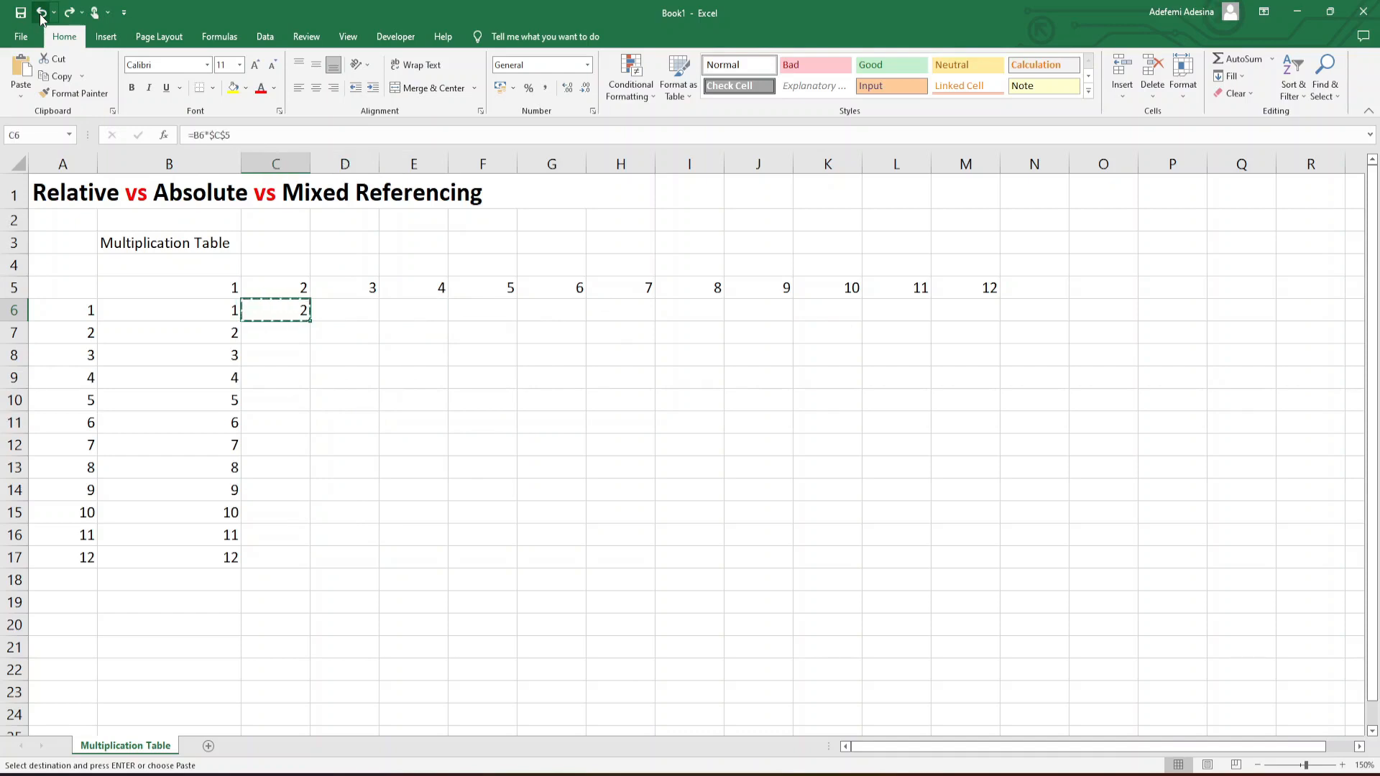
{"action": "left_click", "coordinate": [42, 12]}
Lock column A in the B6 formula so it reads =$A6*$B$5, and fill it down to B17.
{"action": "left_click", "coordinate": [203, 316]}
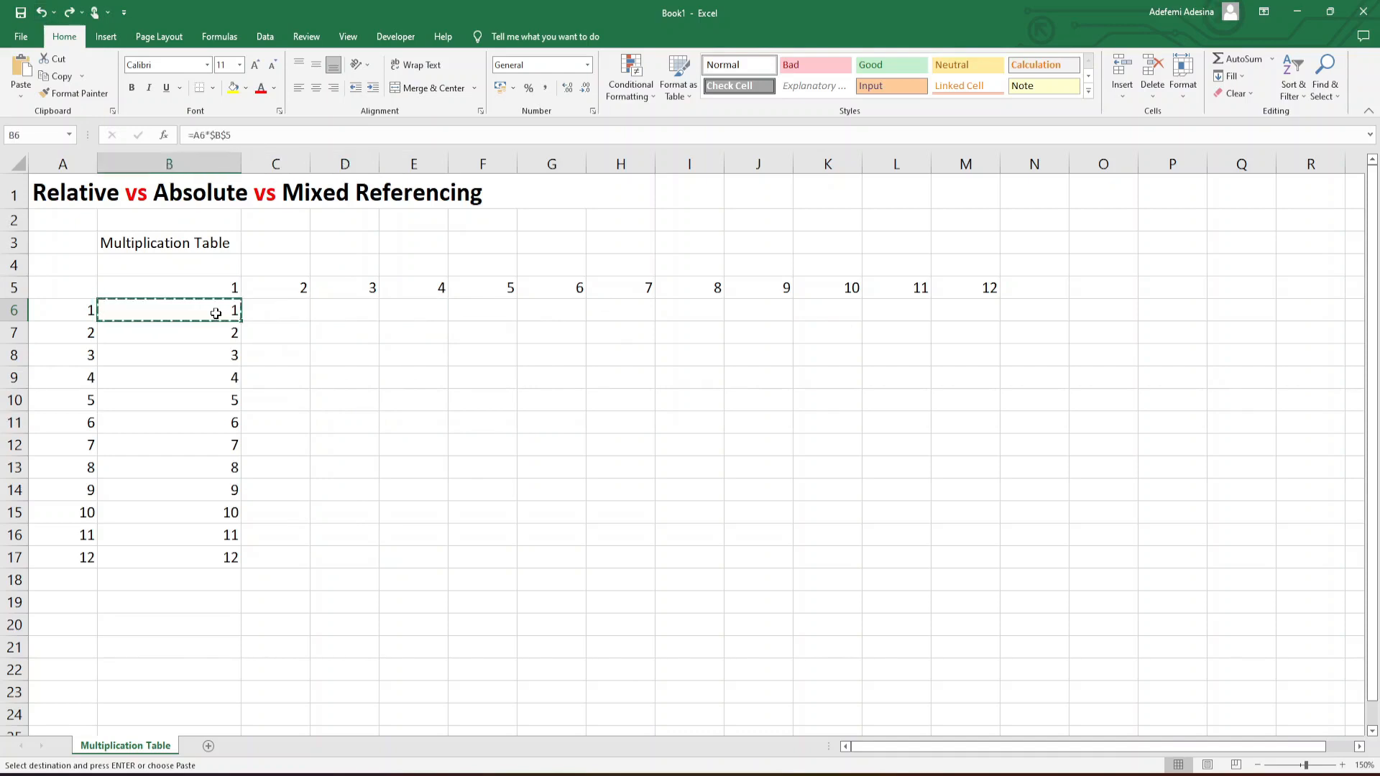
{"action": "left_click", "coordinate": [67, 165]}
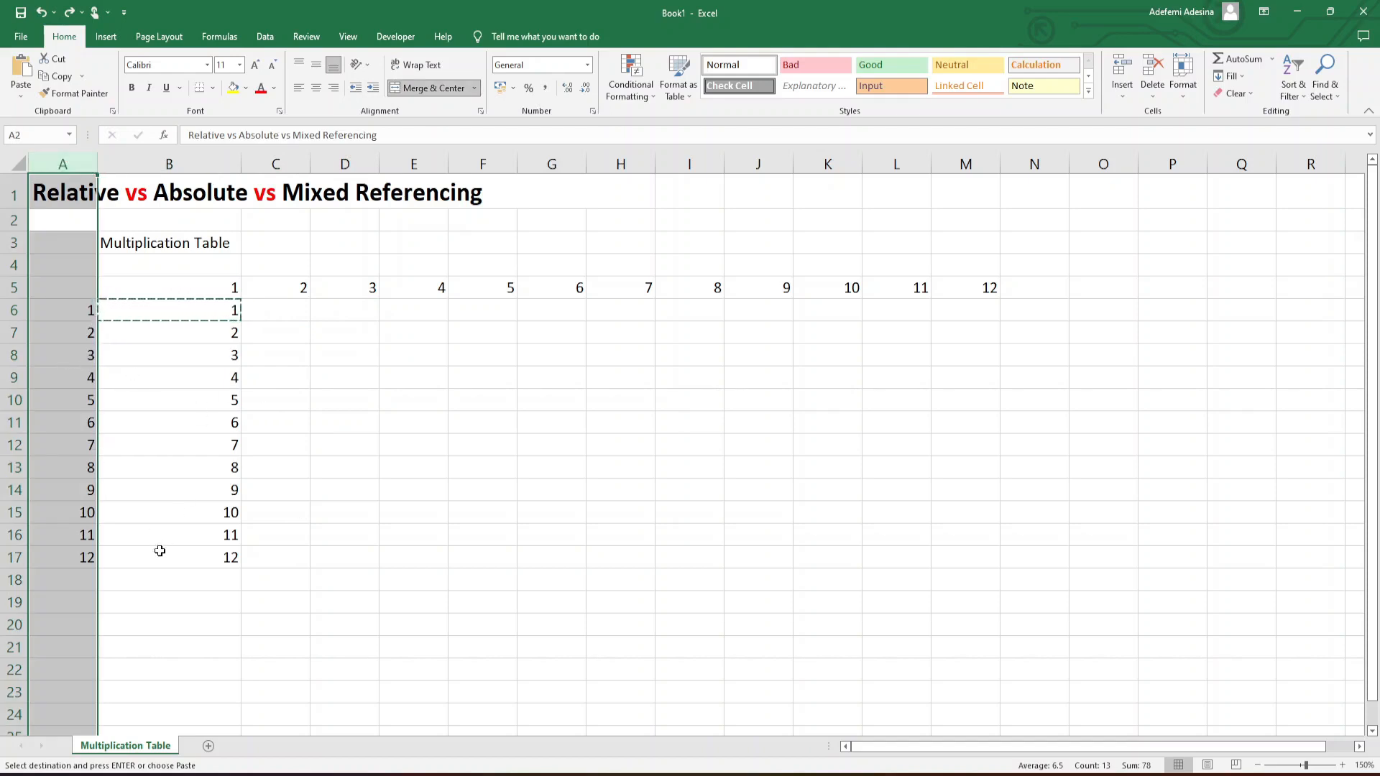
{"action": "left_click", "coordinate": [165, 312]}
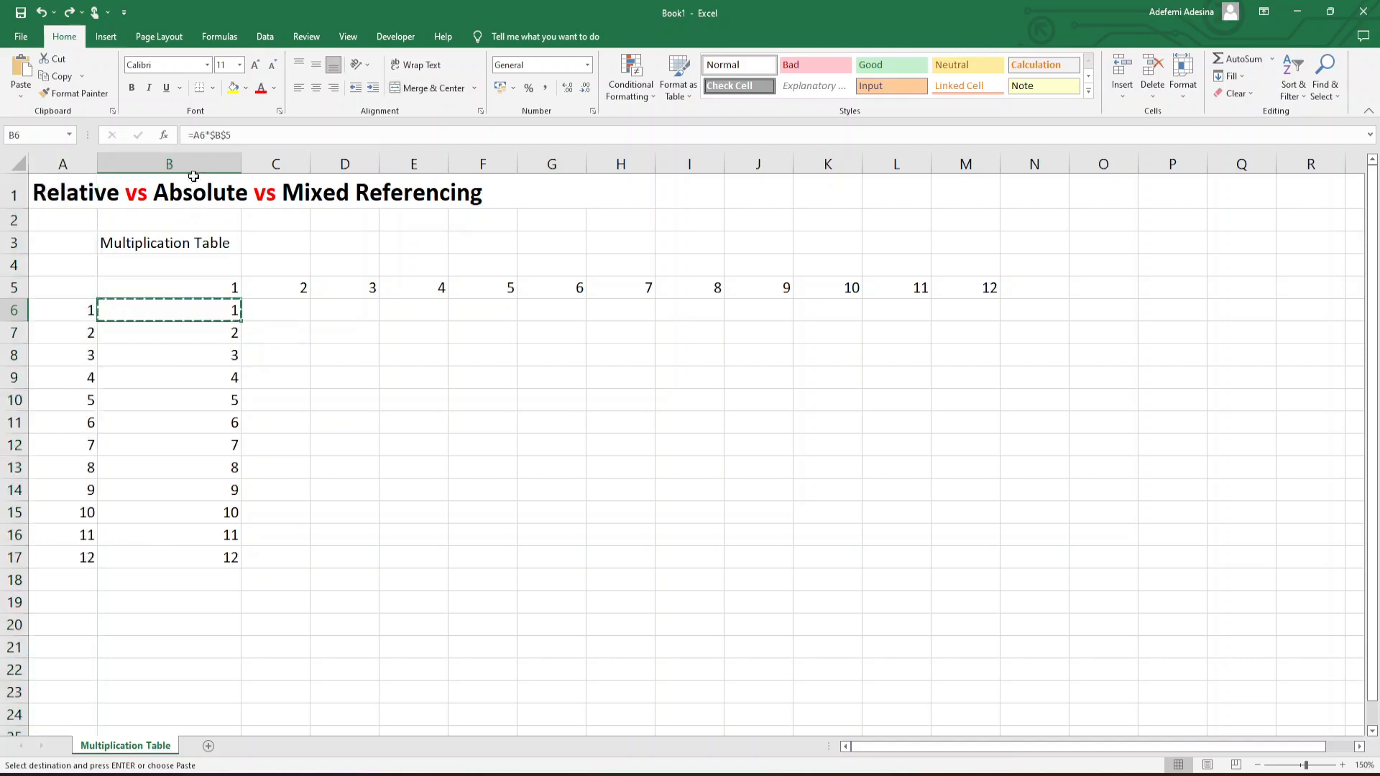
{"action": "left_click", "coordinate": [192, 135]}
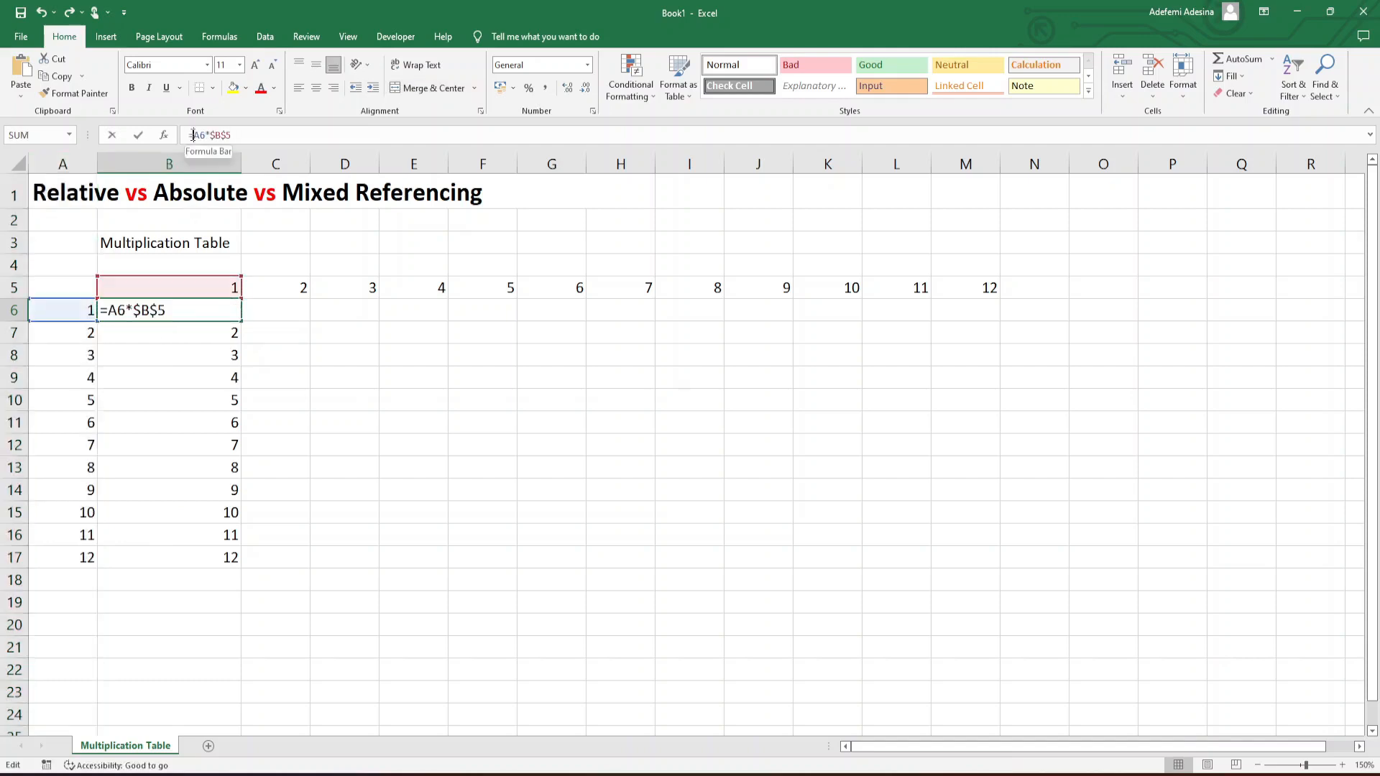
{"action": "type", "text": "$"}
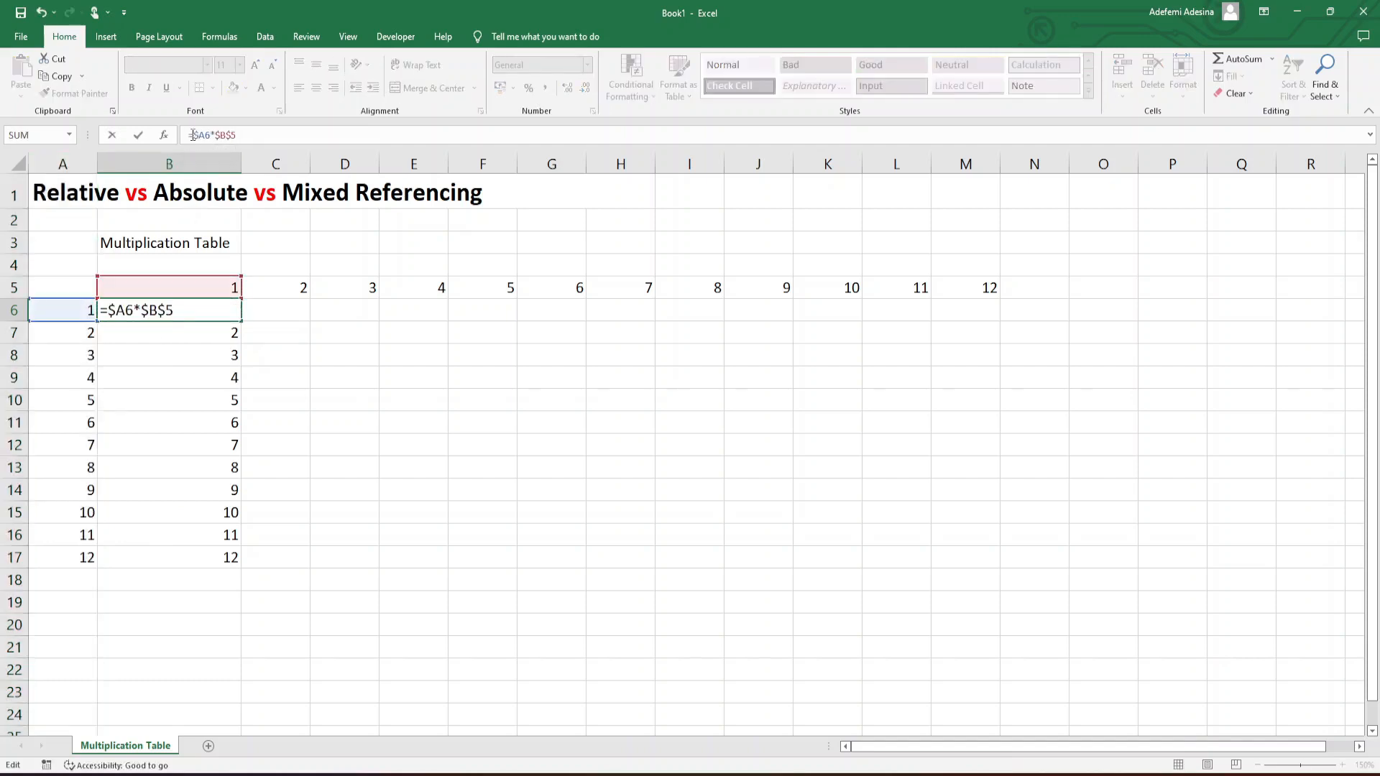
{"action": "key", "text": "Return"}
{"action": "left_click", "coordinate": [180, 310]}
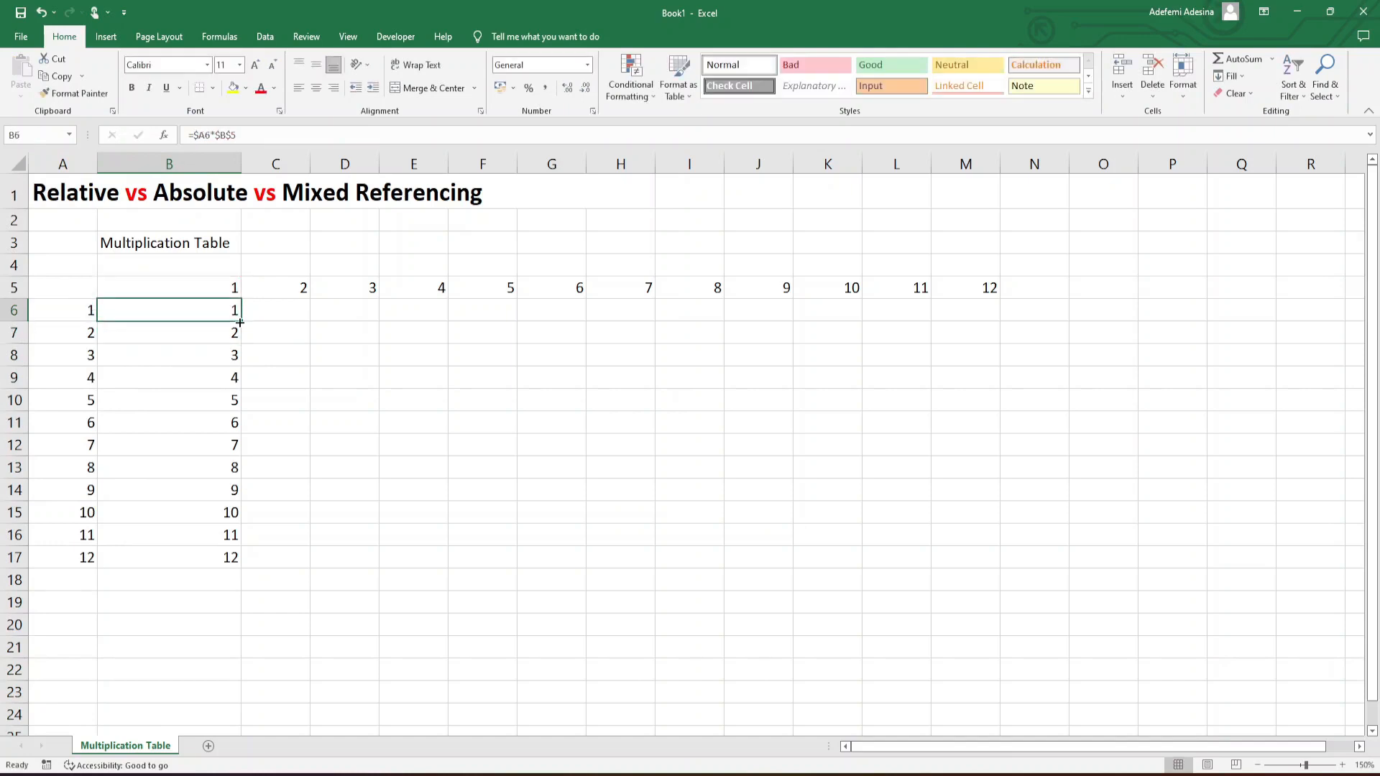
{"action": "left_click_drag", "start_coordinate": [242, 321], "coordinate": [242, 562]}
Copy the column-locked formula from B6 into C6.
{"action": "left_click", "coordinate": [234, 310]}
{"action": "key", "text": "ctrl+c"}
{"action": "left_click", "coordinate": [283, 302]}
{"action": "key", "text": "ctrl+v"}
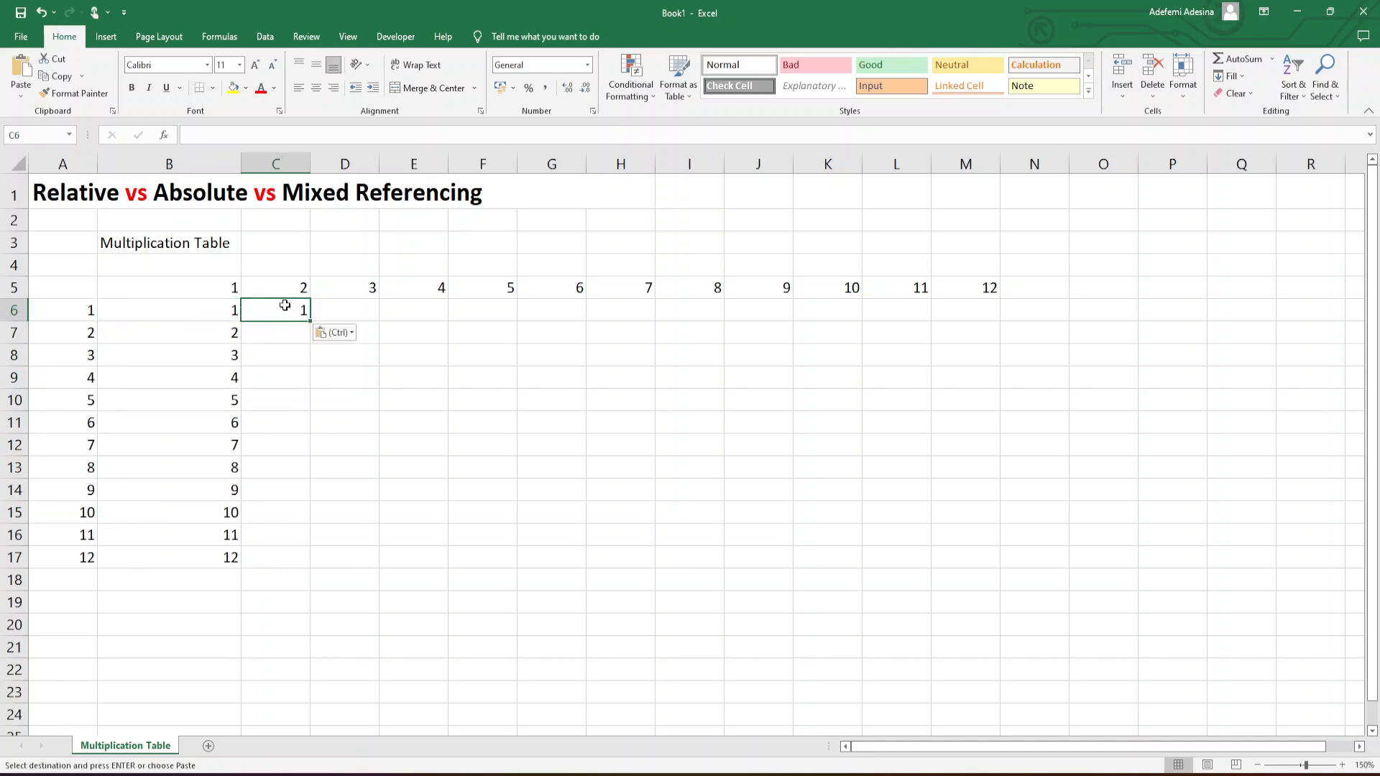
{"action": "mouse_move", "coordinate": [309, 321]}
{"action": "left_mouse_down"}
{"action": "mouse_move", "coordinate": [300, 546]}
{"action": "mouse_move", "coordinate": [299, 308]}
{"action": "left_mouse_up"}
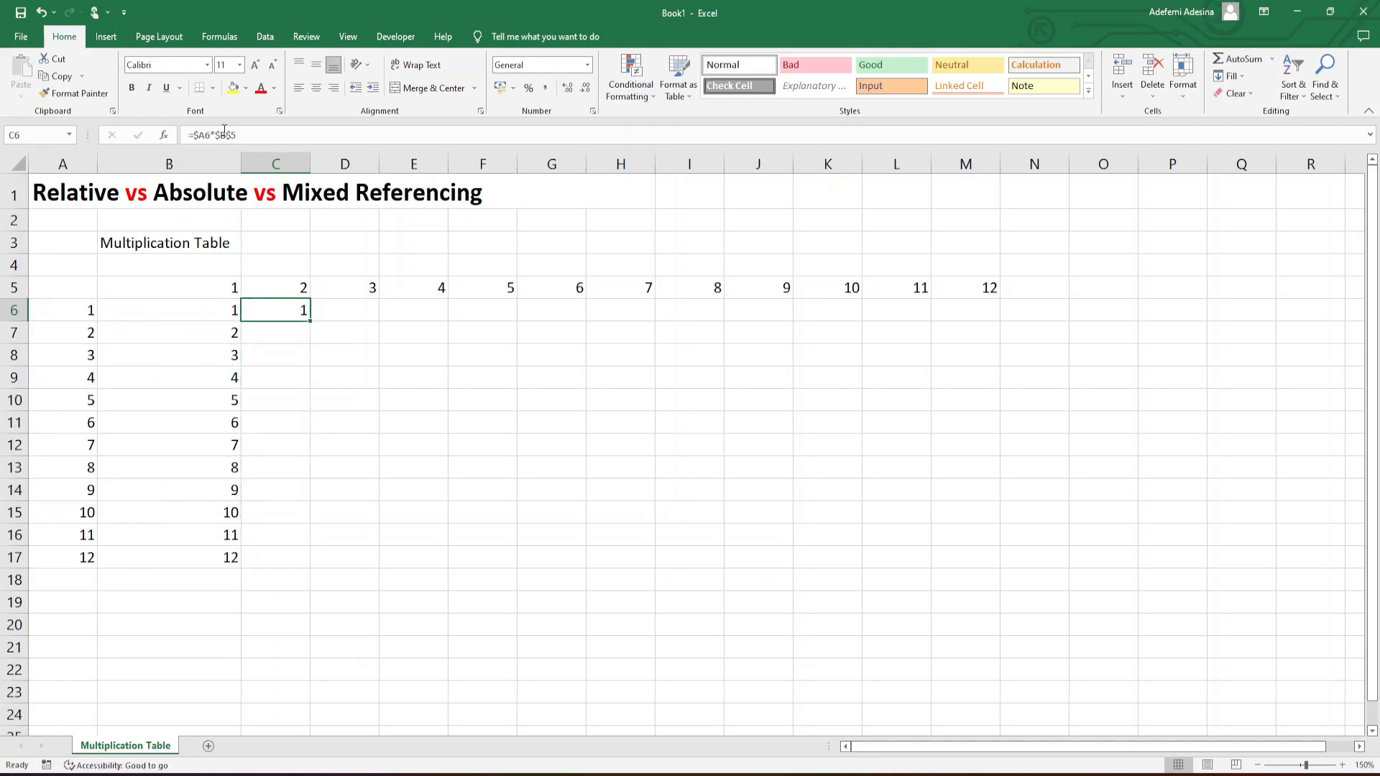
Examine the copied formula in C6 and the row 5 and column A cells it multiplies.
{"action": "left_click", "coordinate": [282, 287]}
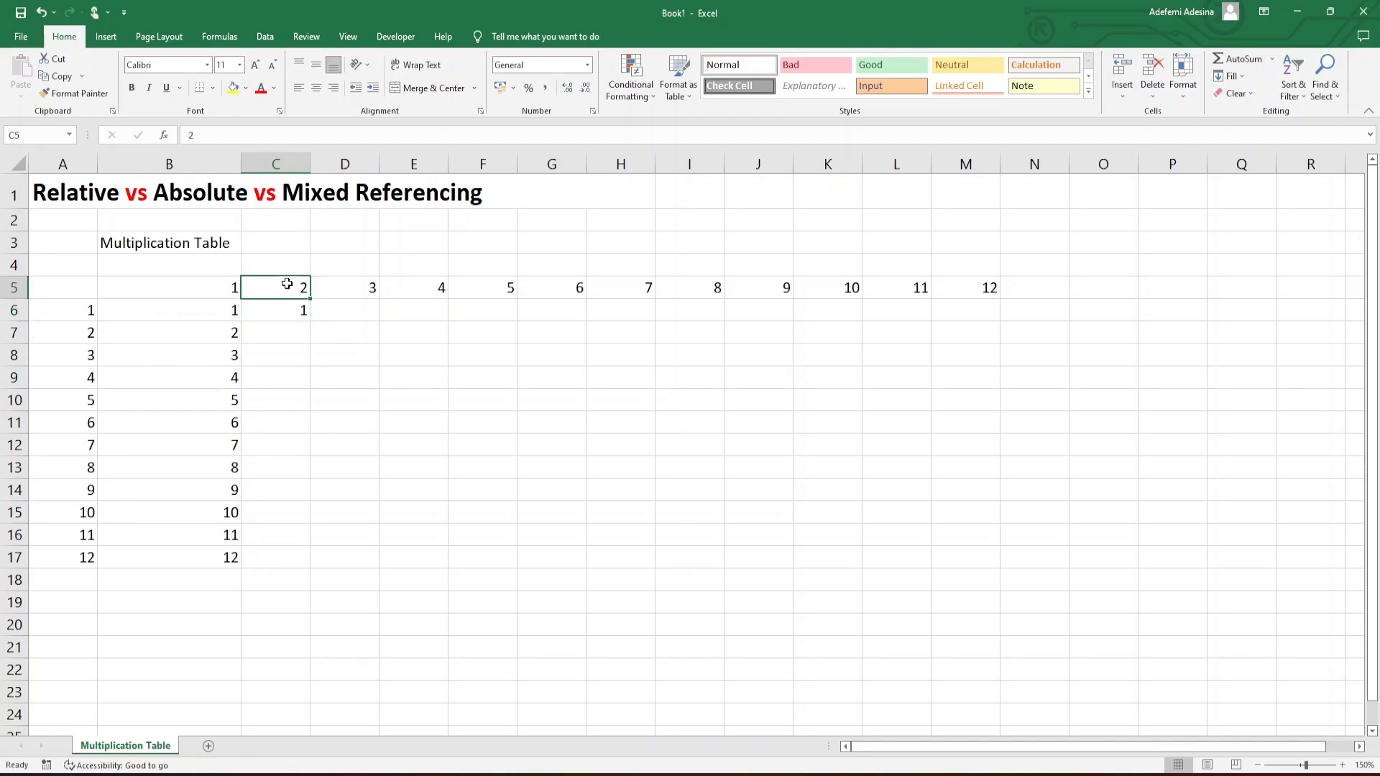
{"action": "left_click", "coordinate": [81, 310]}
{"action": "left_click", "coordinate": [297, 286]}
{"action": "left_click", "coordinate": [299, 309]}
{"action": "double_click", "coordinate": [300, 317]}
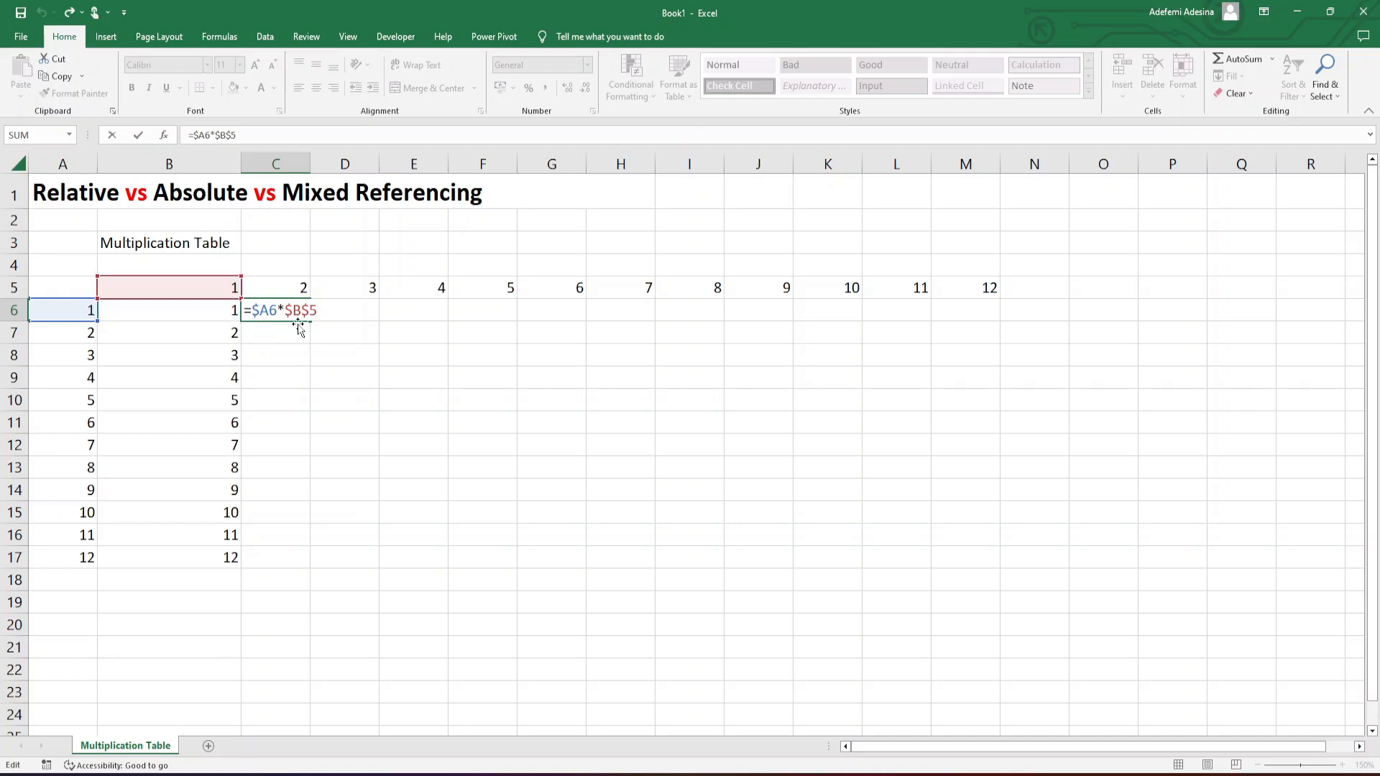
{"action": "key", "text": "ctrl+Return"}
Unlock column B in the B6 formula so it reads =$A6*B$5, and fill it across the whole table B6:M17.
{"action": "left_click", "coordinate": [225, 310]}
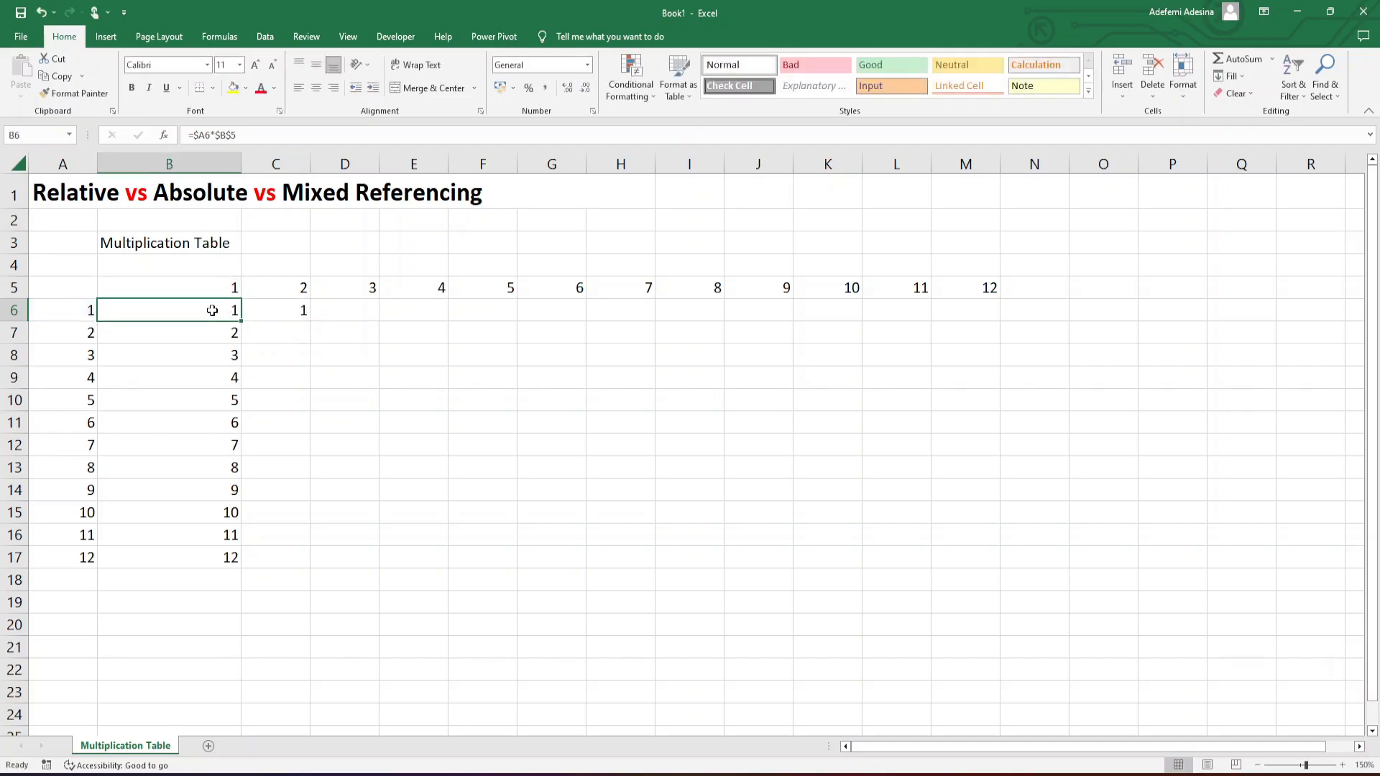
{"action": "double_click", "coordinate": [212, 310]}
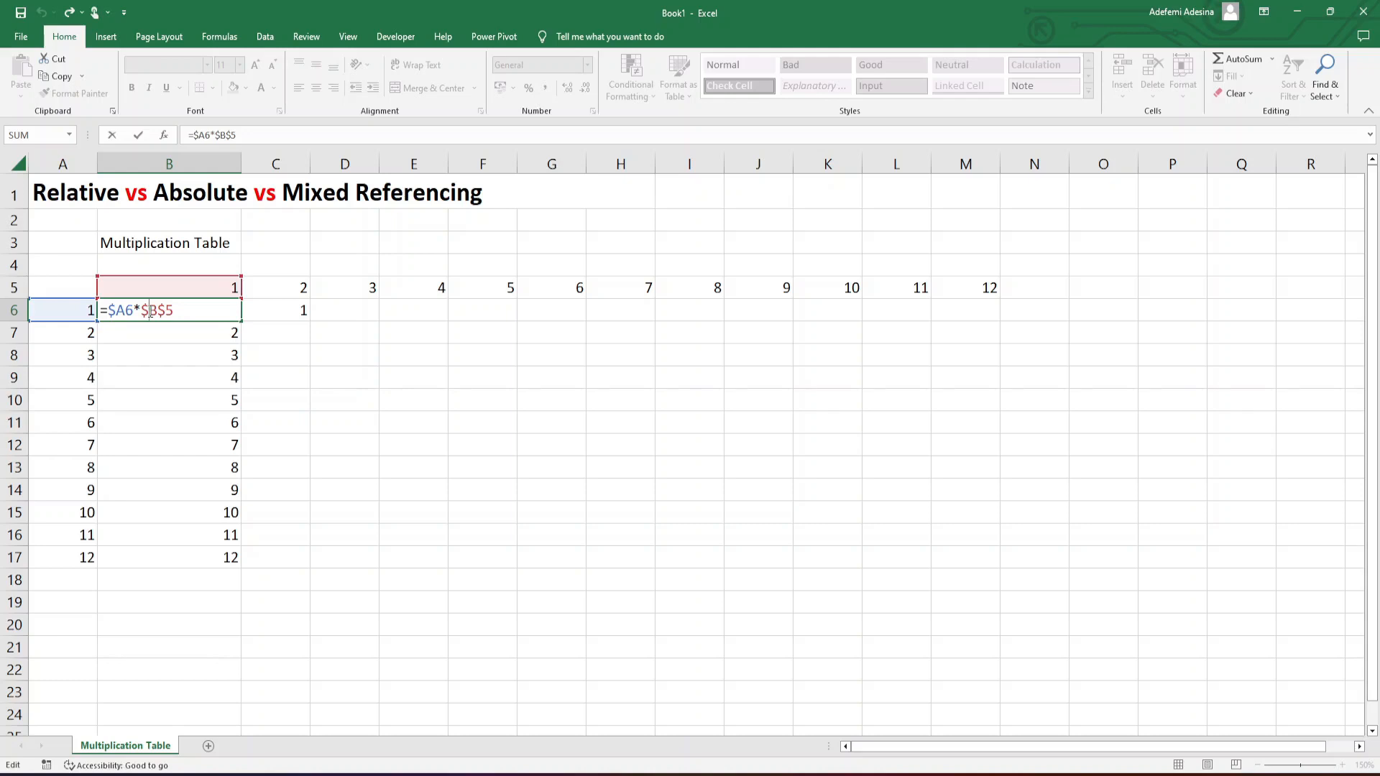
{"action": "key", "text": "BackSpace"}
{"action": "key", "text": "Return"}
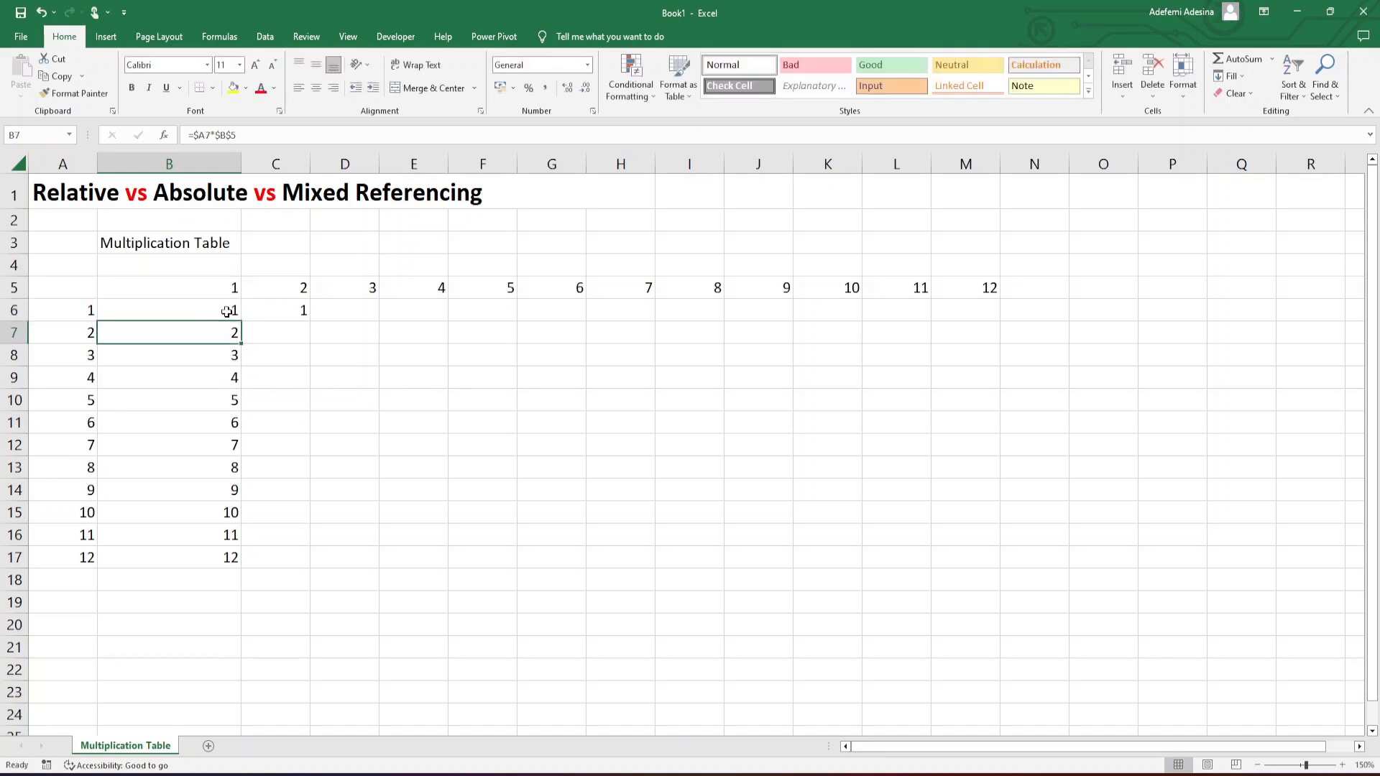
{"action": "left_click", "coordinate": [226, 311]}
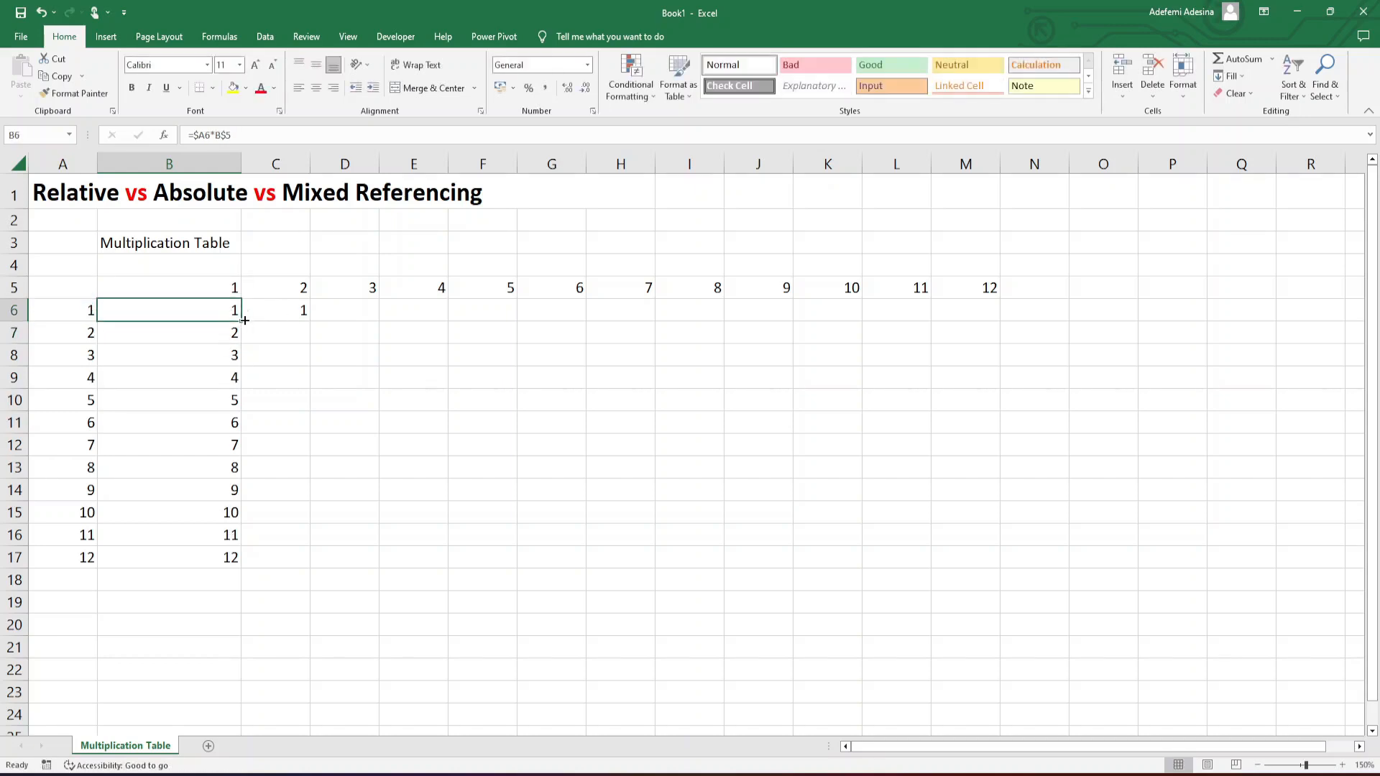
{"action": "left_click_drag", "start_coordinate": [243, 321], "coordinate": [973, 573]}
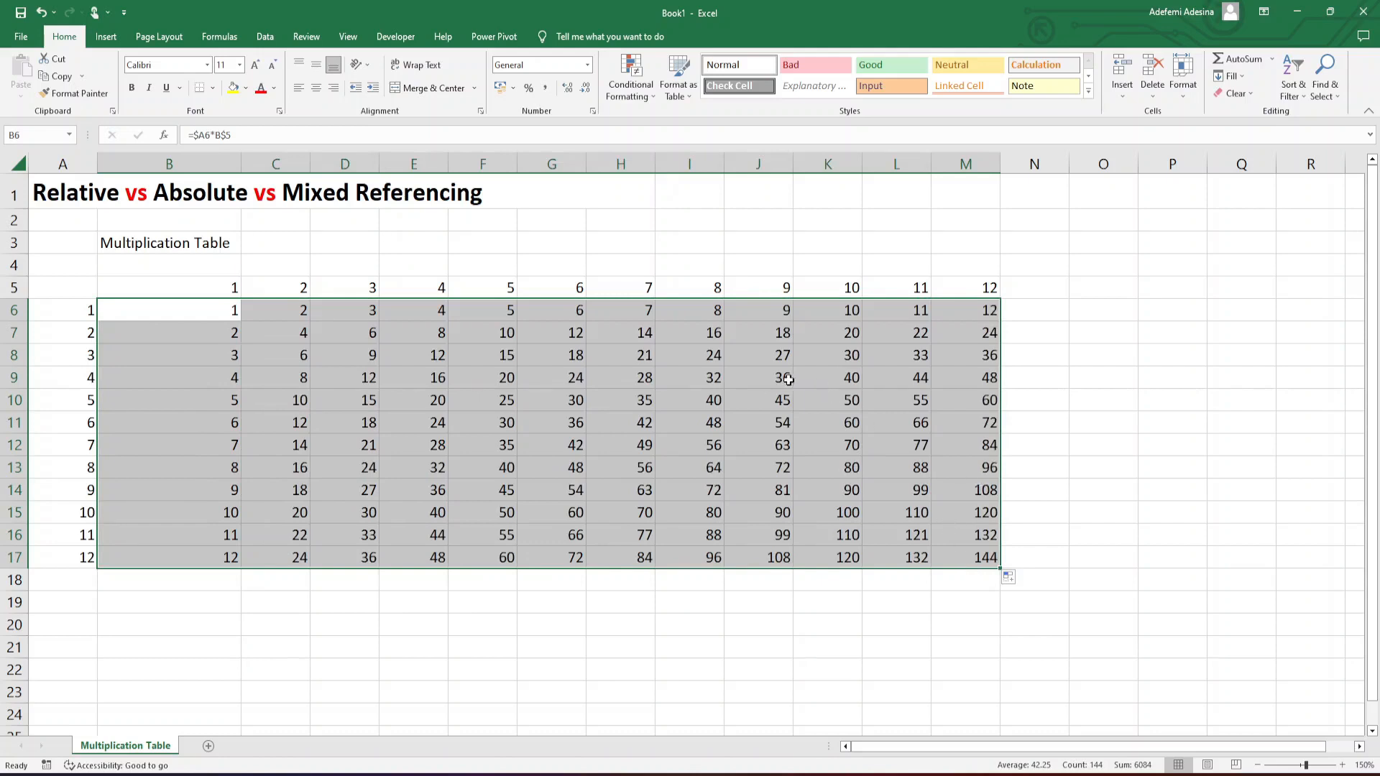
Inspect the filled formulas in C6, F6, G6 and G10, and highlight the locked header row 5 and column A.
{"action": "left_click", "coordinate": [293, 314]}
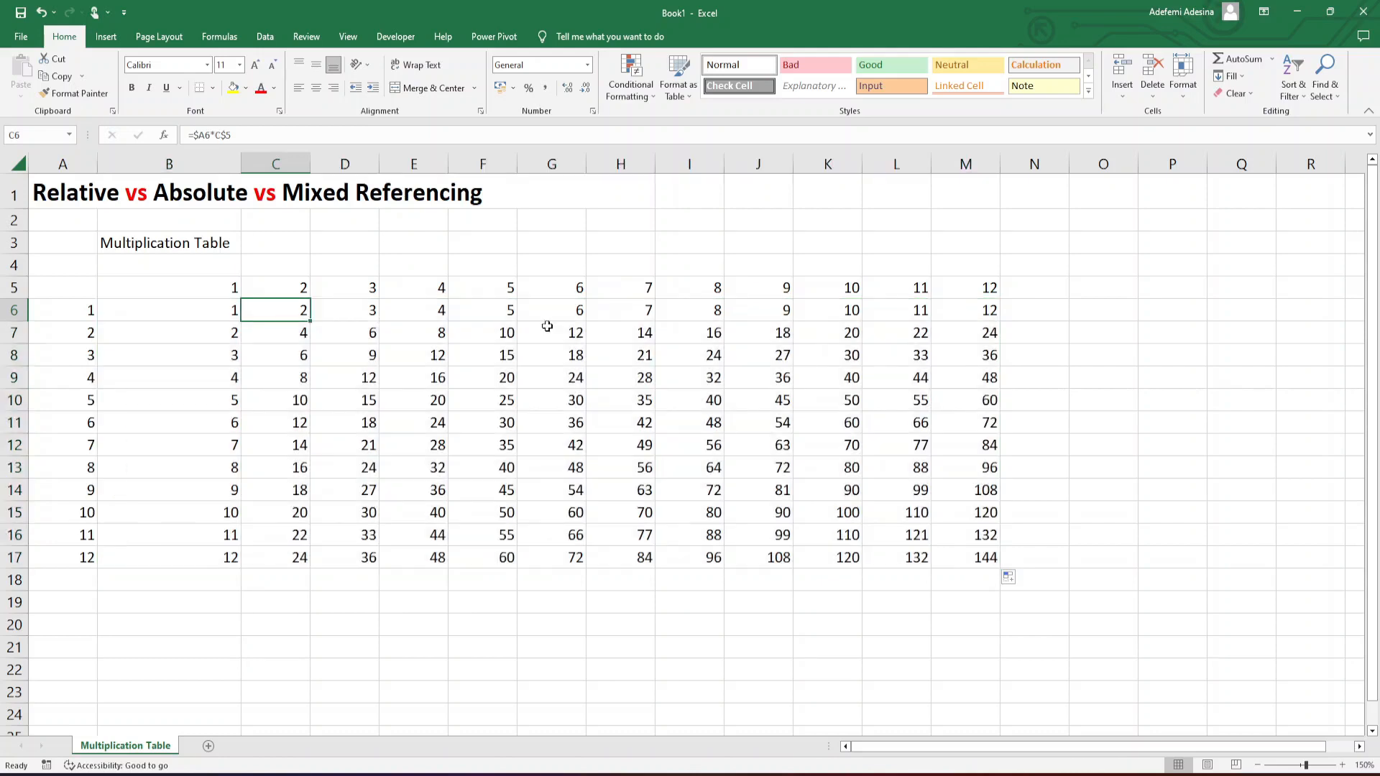
{"action": "double_click", "coordinate": [505, 310]}
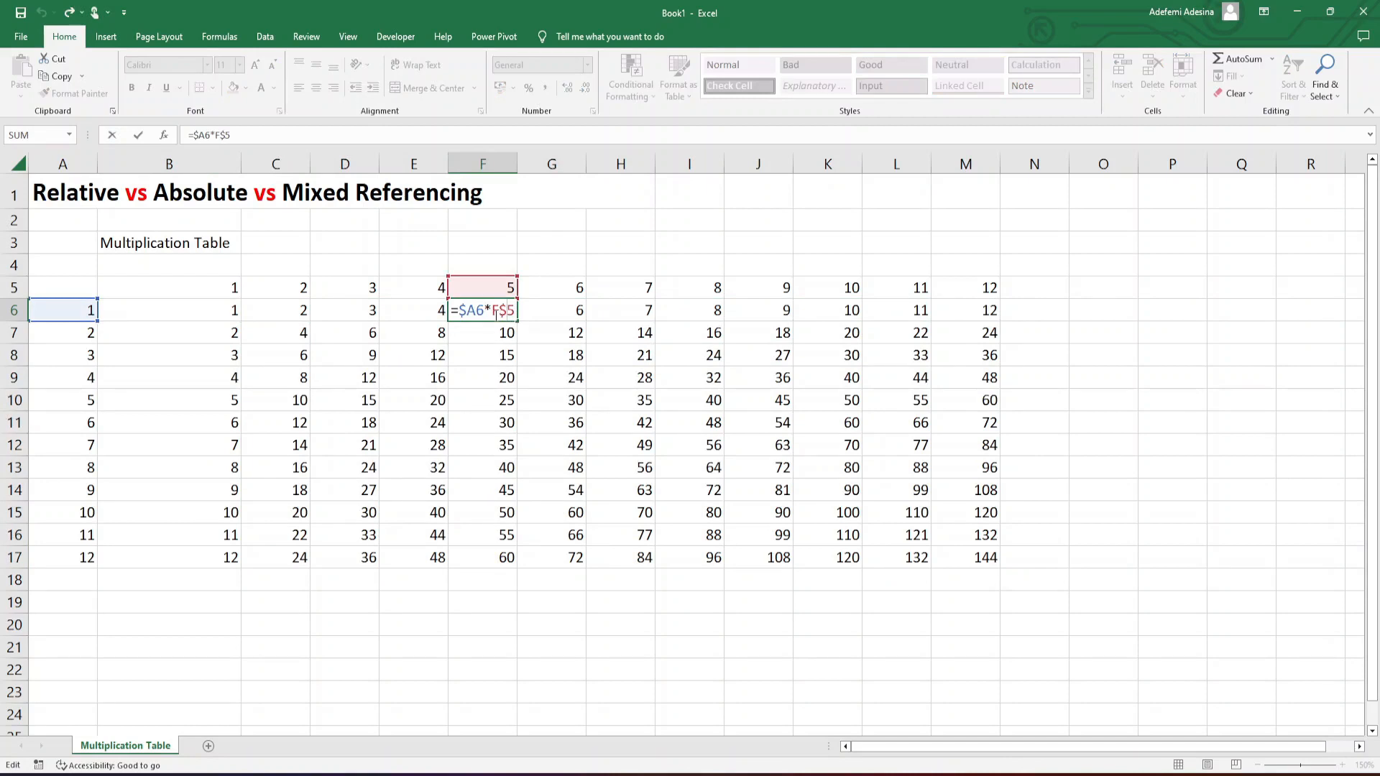
{"action": "key", "text": "Escape"}
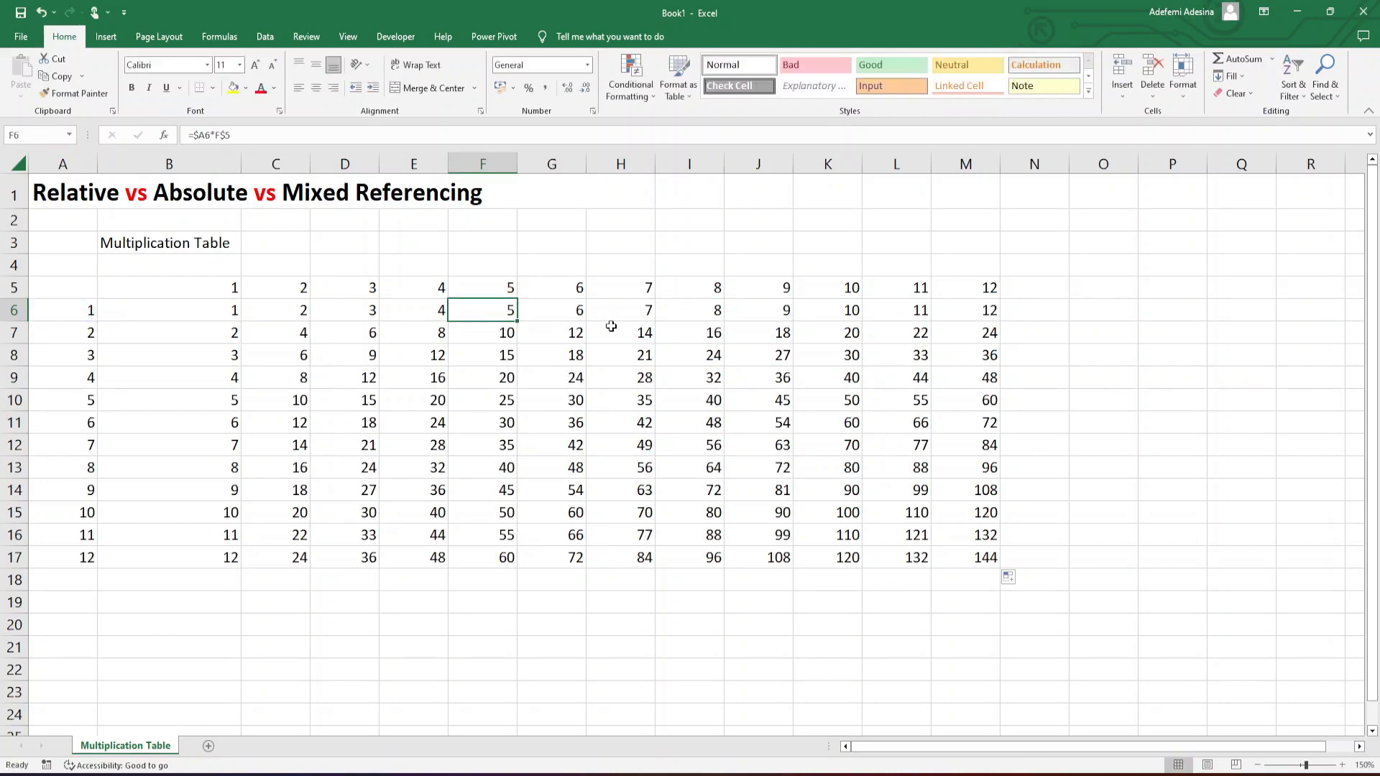
{"action": "double_click", "coordinate": [552, 311]}
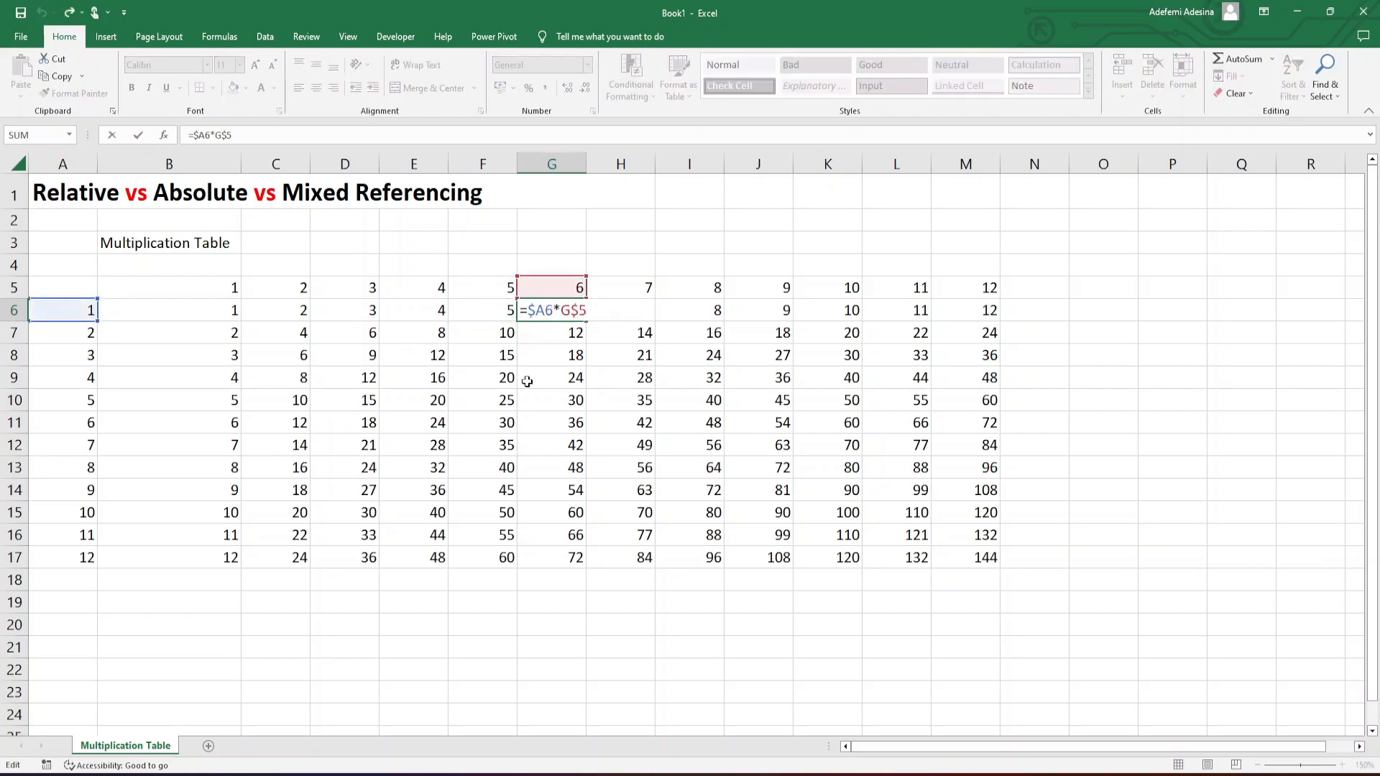
{"action": "key", "text": "Escape"}
{"action": "double_click", "coordinate": [573, 398]}
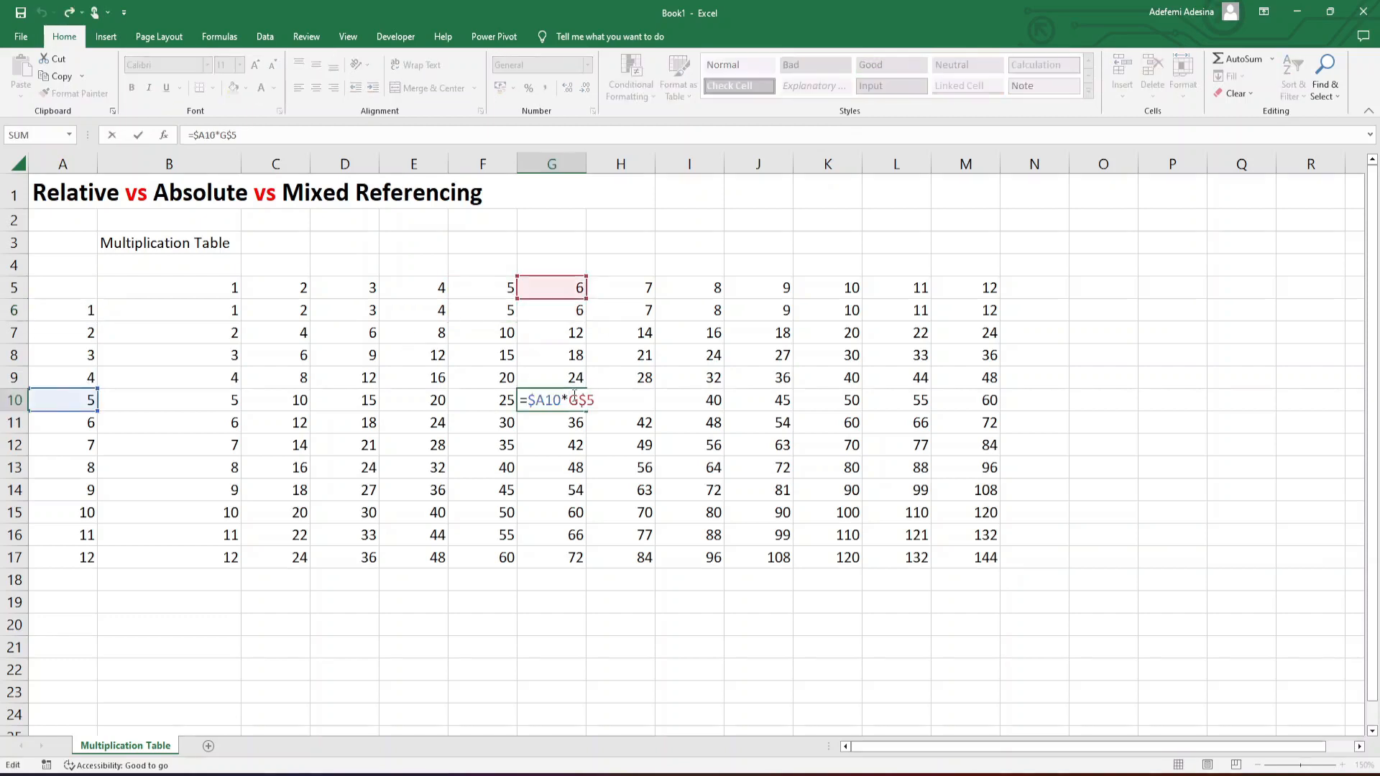
{"action": "key", "text": "Escape"}
{"action": "left_click", "coordinate": [7, 287]}
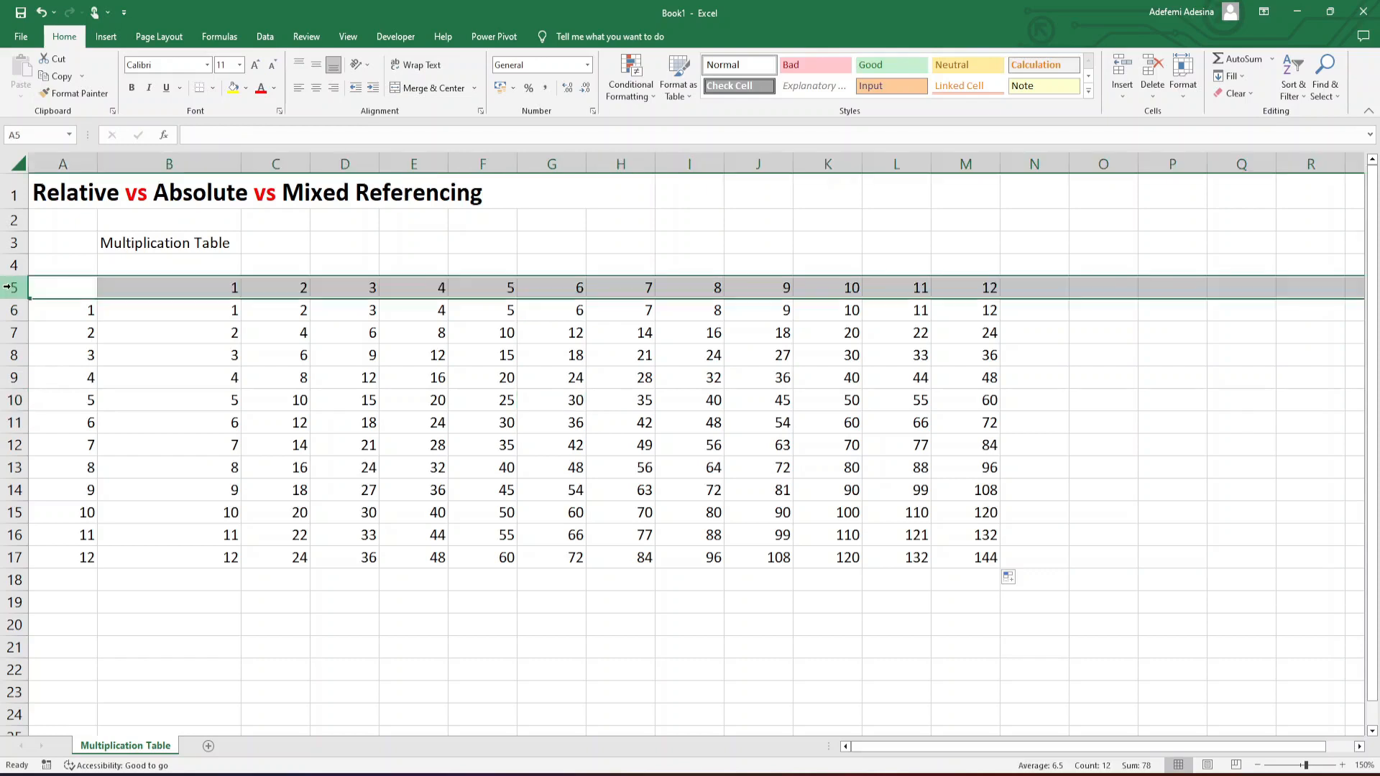
{"action": "left_click", "coordinate": [63, 164]}
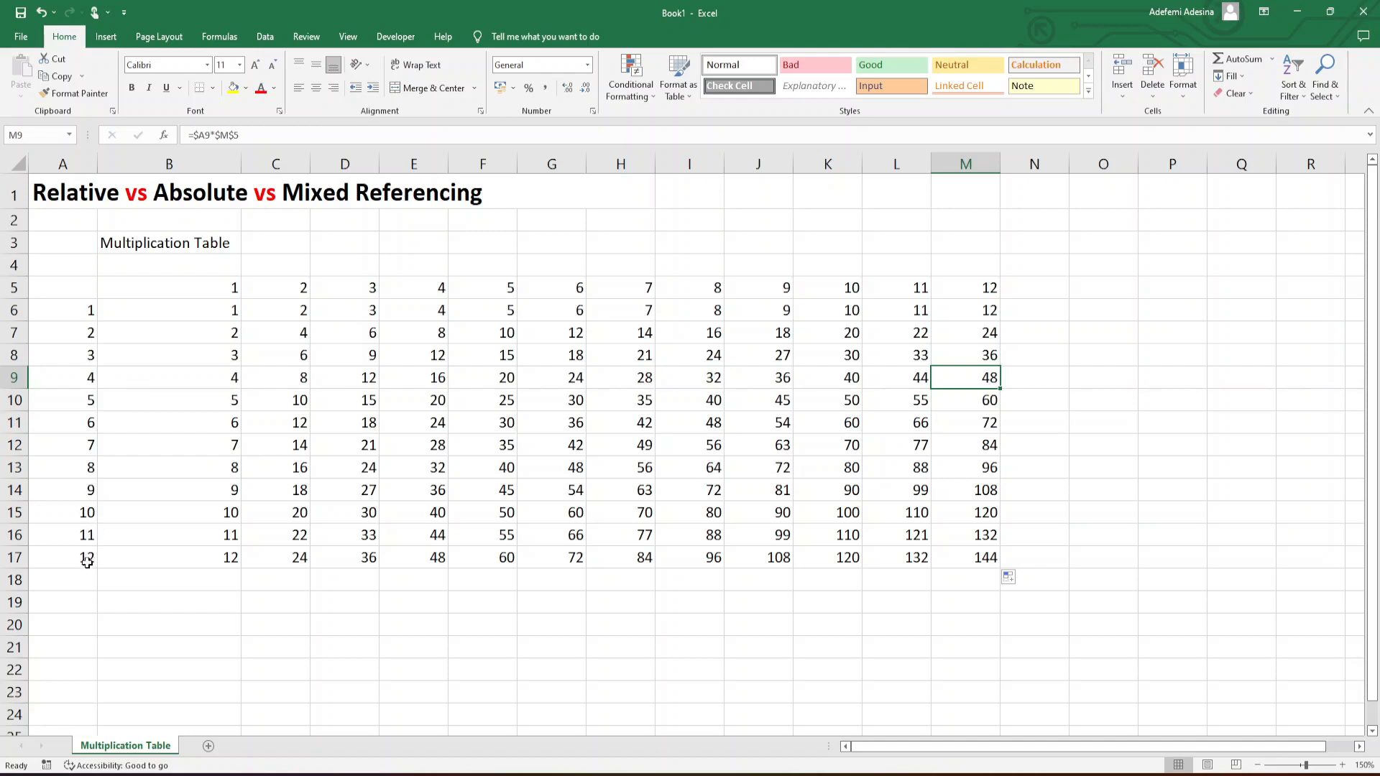
Check the cell references in the formulas of M17, M15, K14, K6 and J17.
{"action": "left_click", "coordinate": [984, 559]}
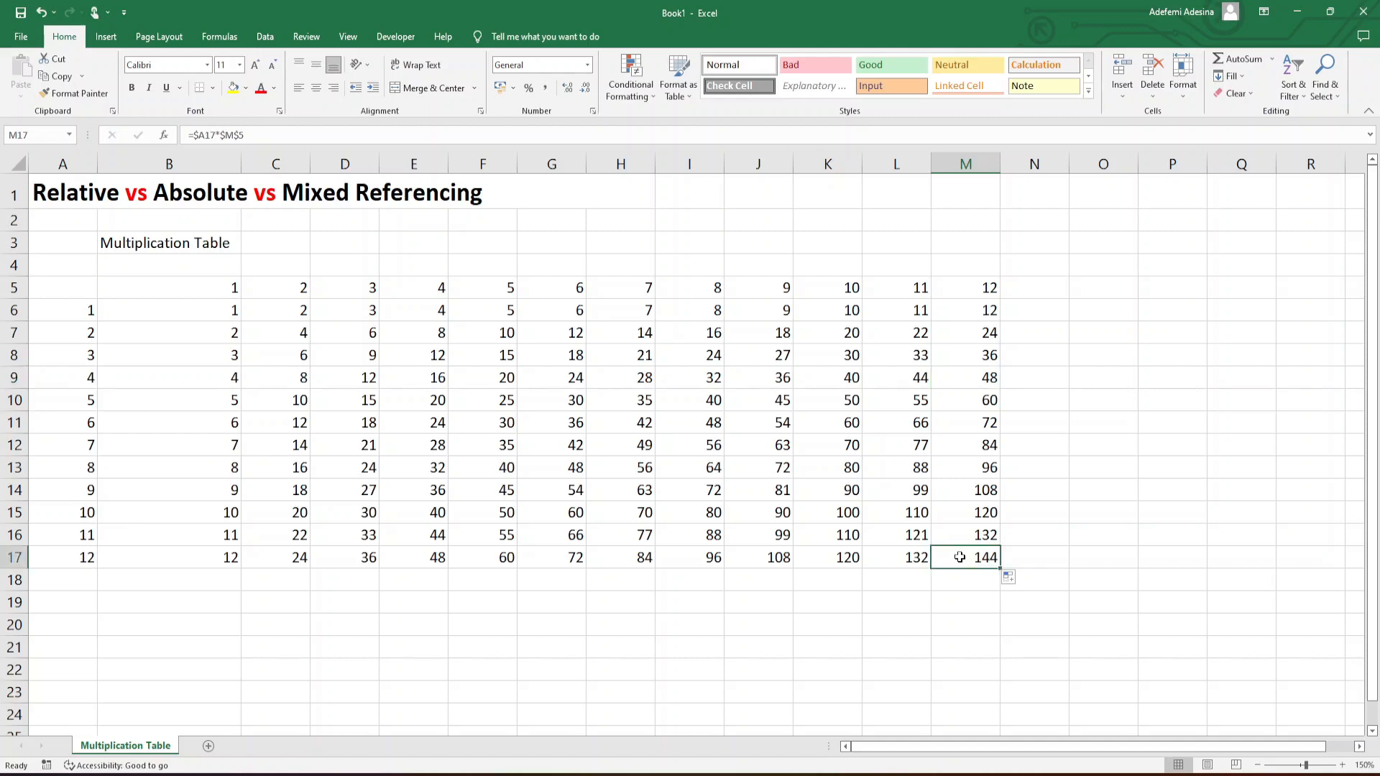
{"action": "double_click", "coordinate": [959, 557]}
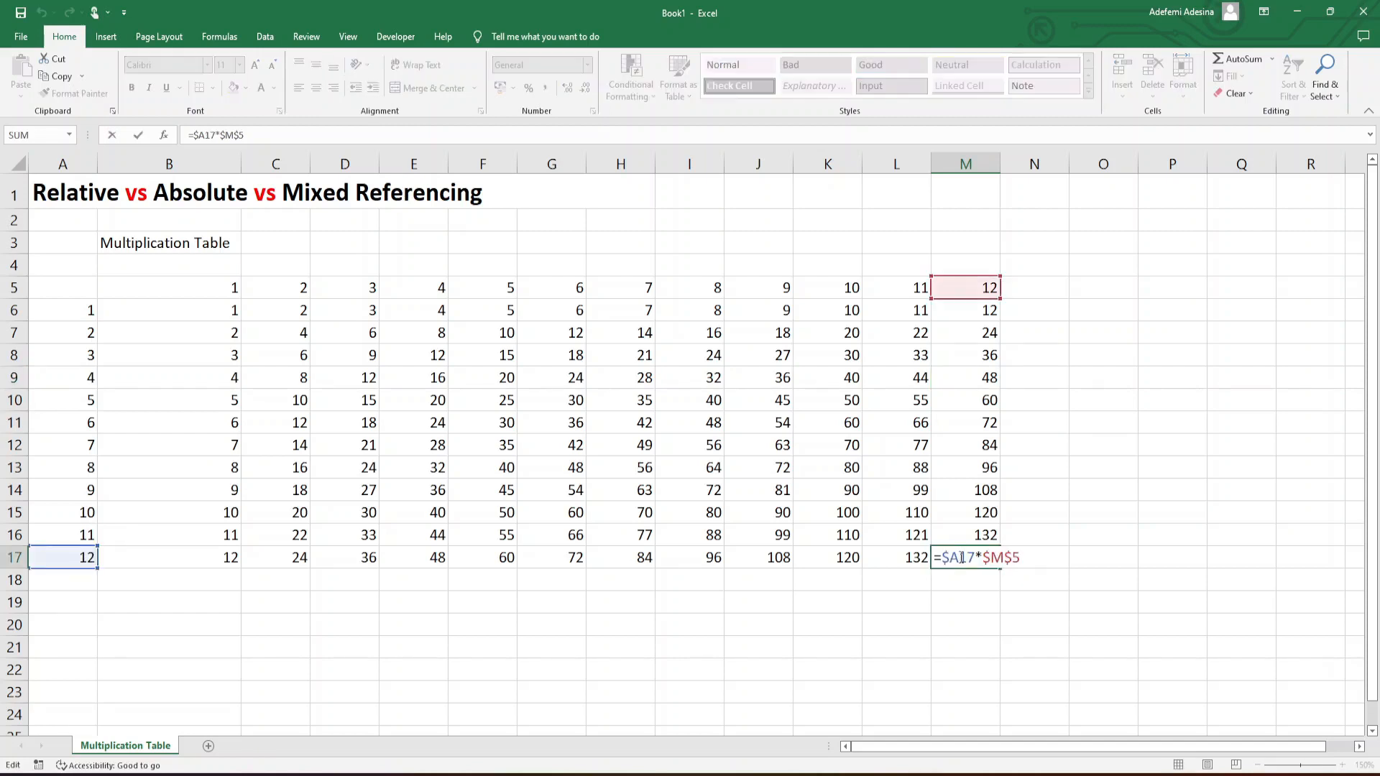
{"action": "key", "text": "Return"}
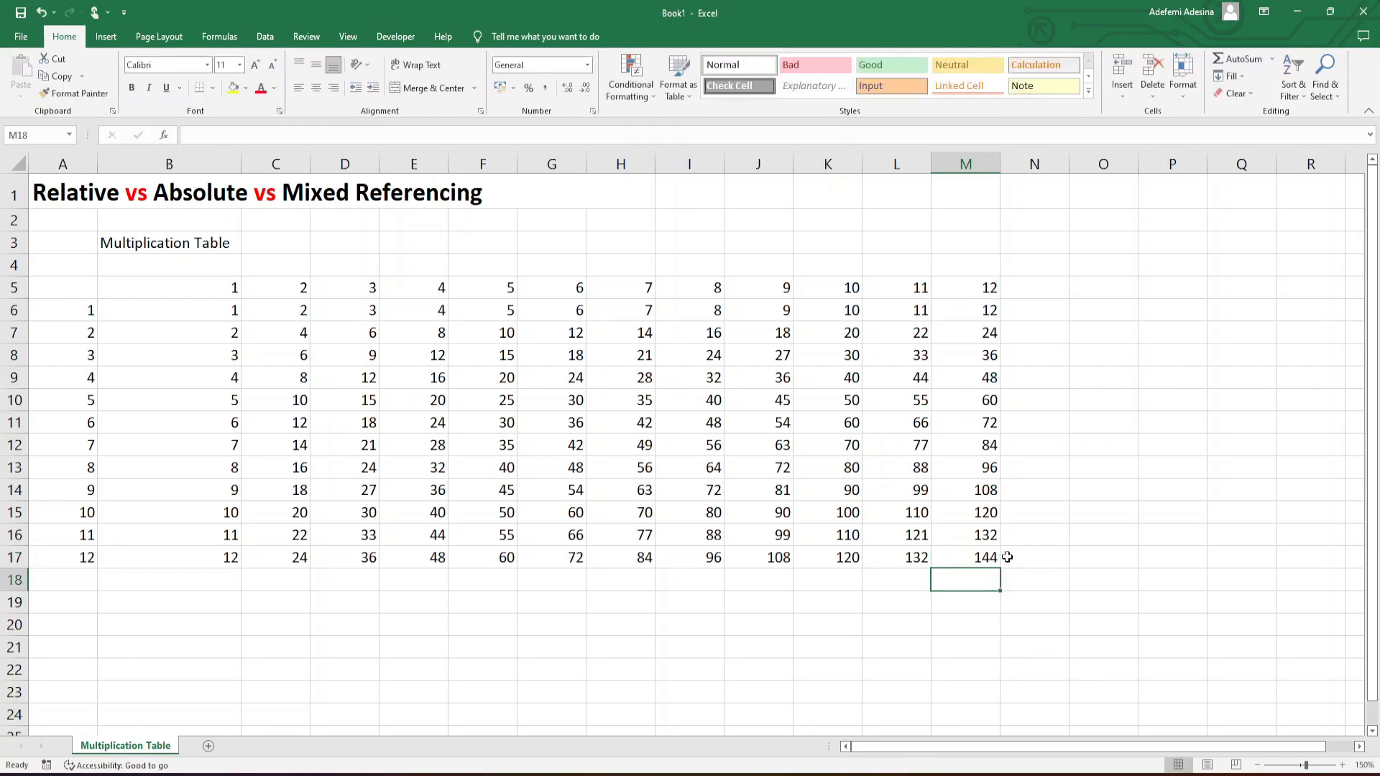
{"action": "left_click", "coordinate": [959, 555]}
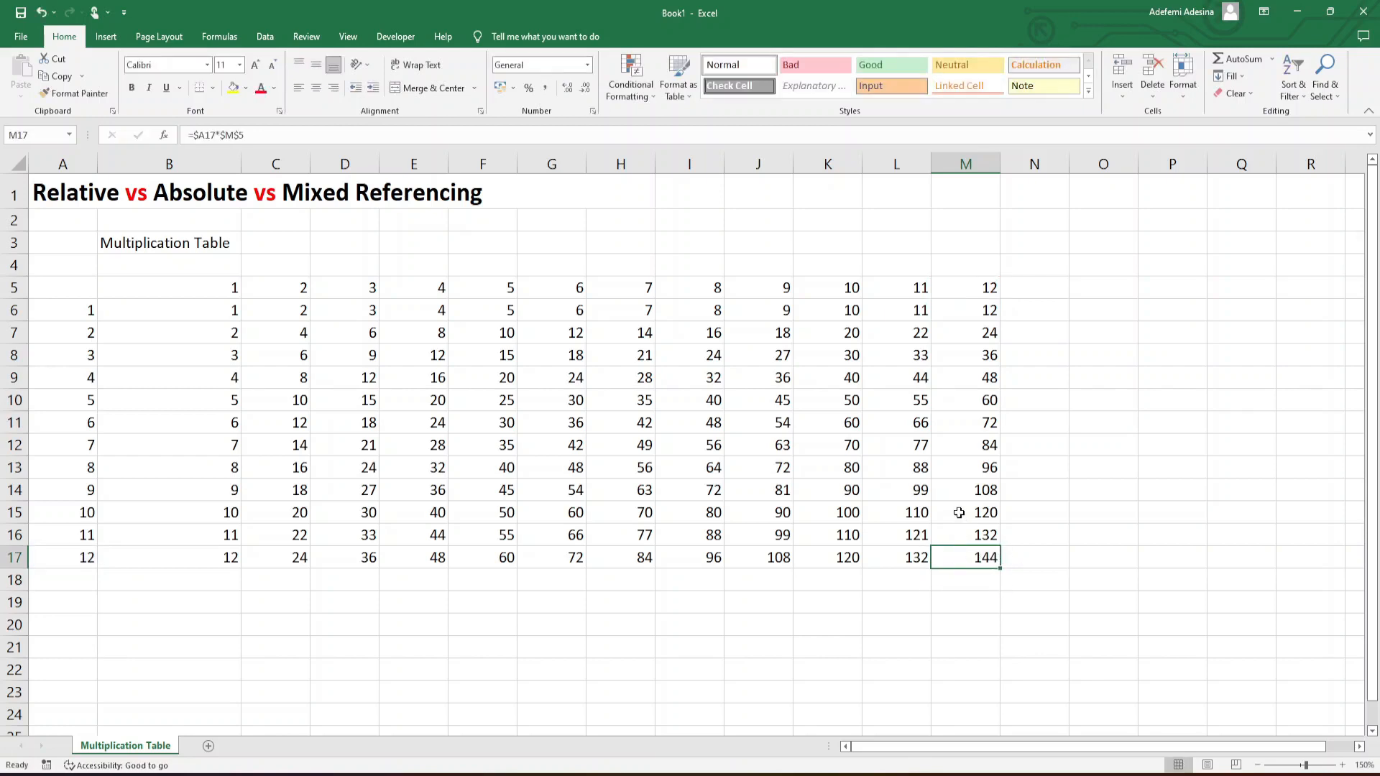
{"action": "double_click", "coordinate": [962, 513]}
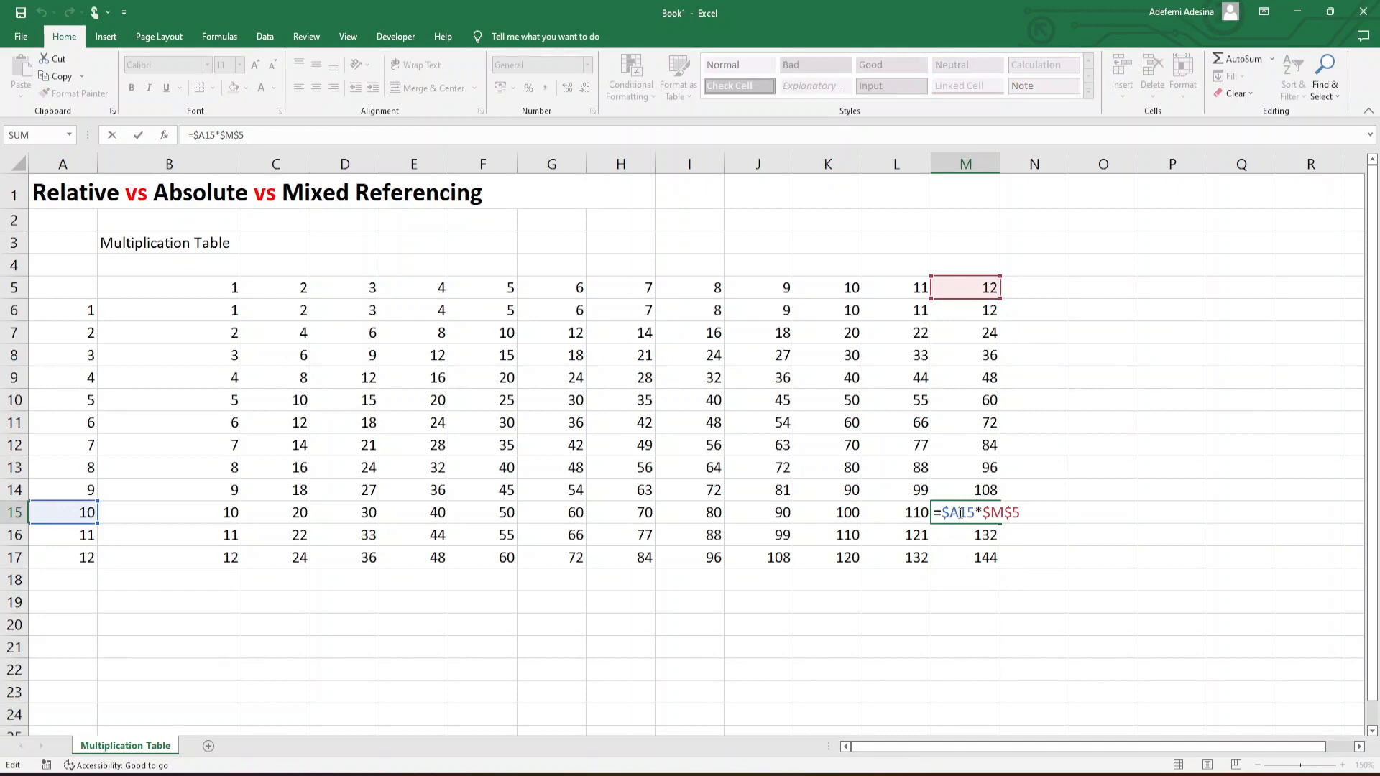
{"action": "key", "text": "Return"}
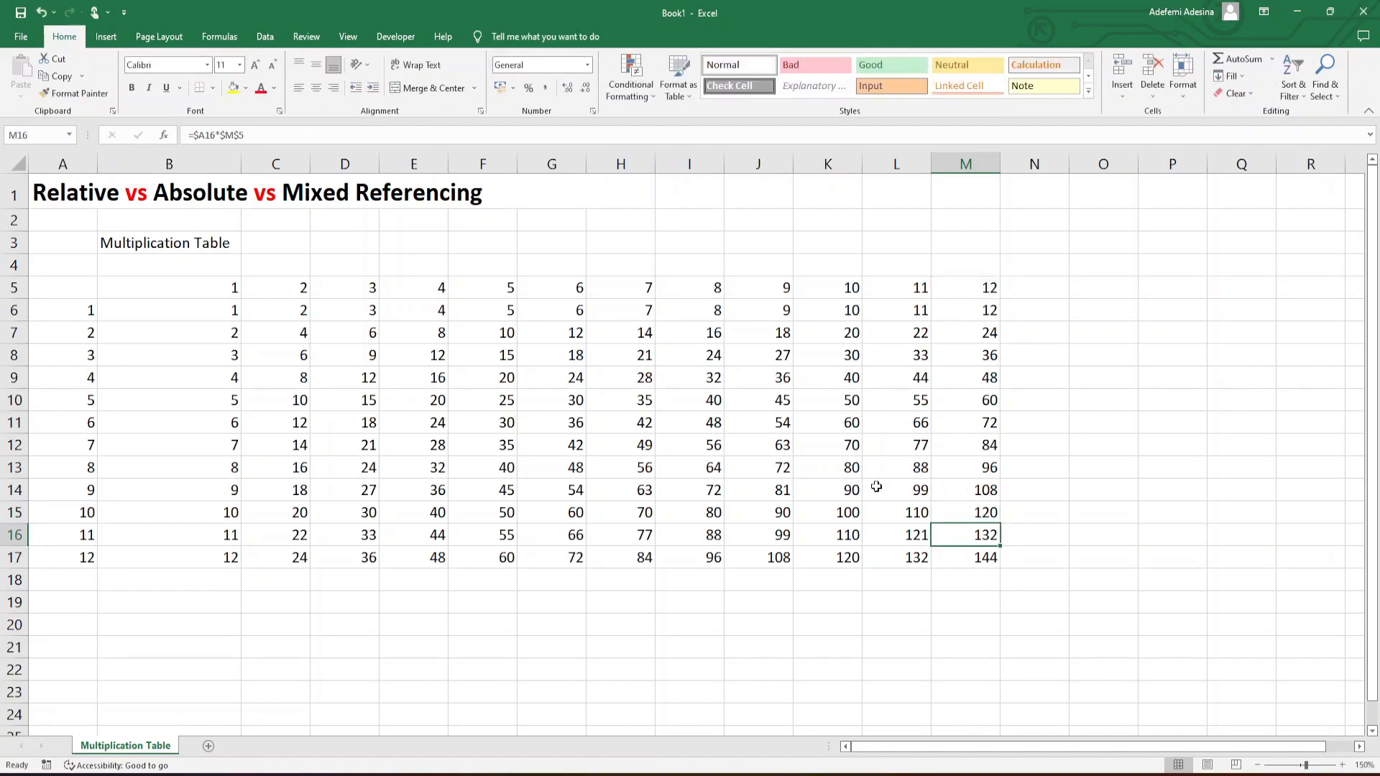
{"action": "double_click", "coordinate": [854, 488]}
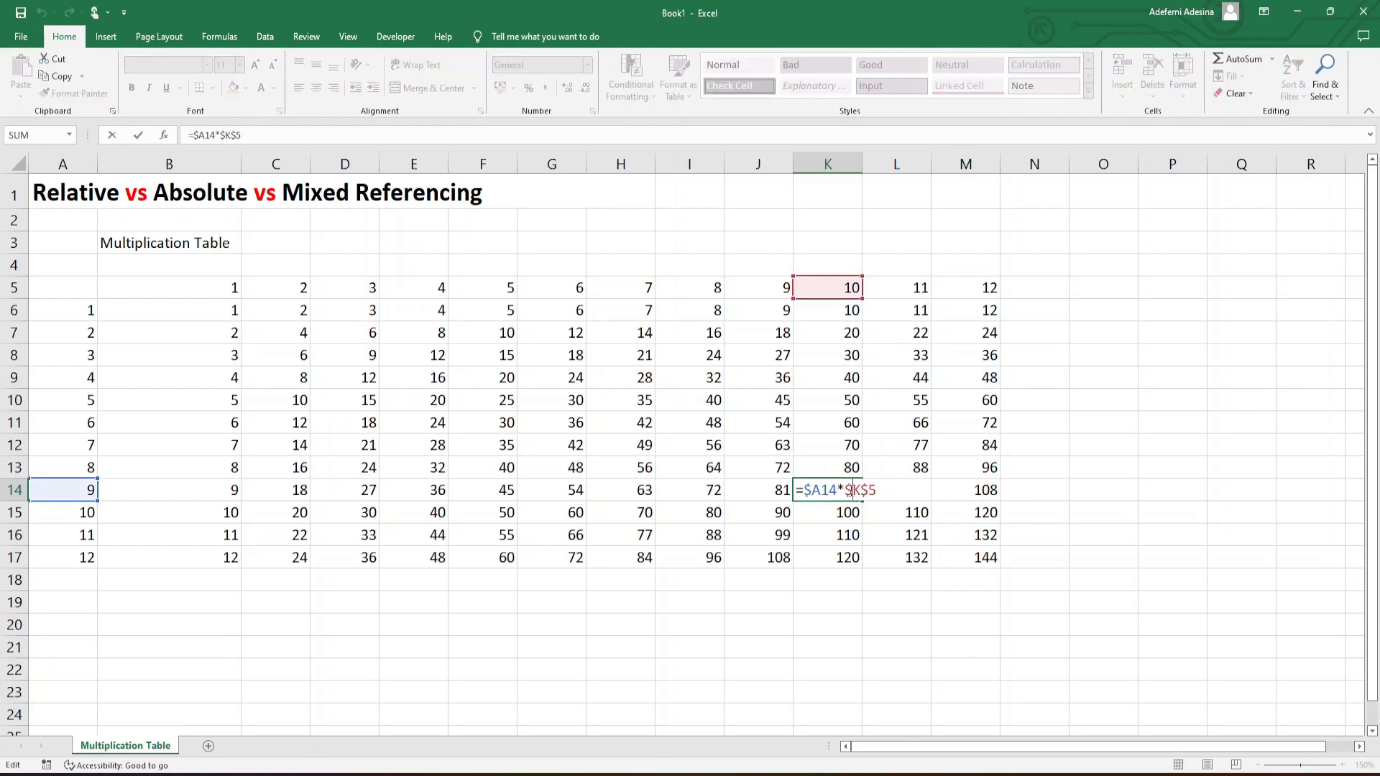
{"action": "key", "text": "Return"}
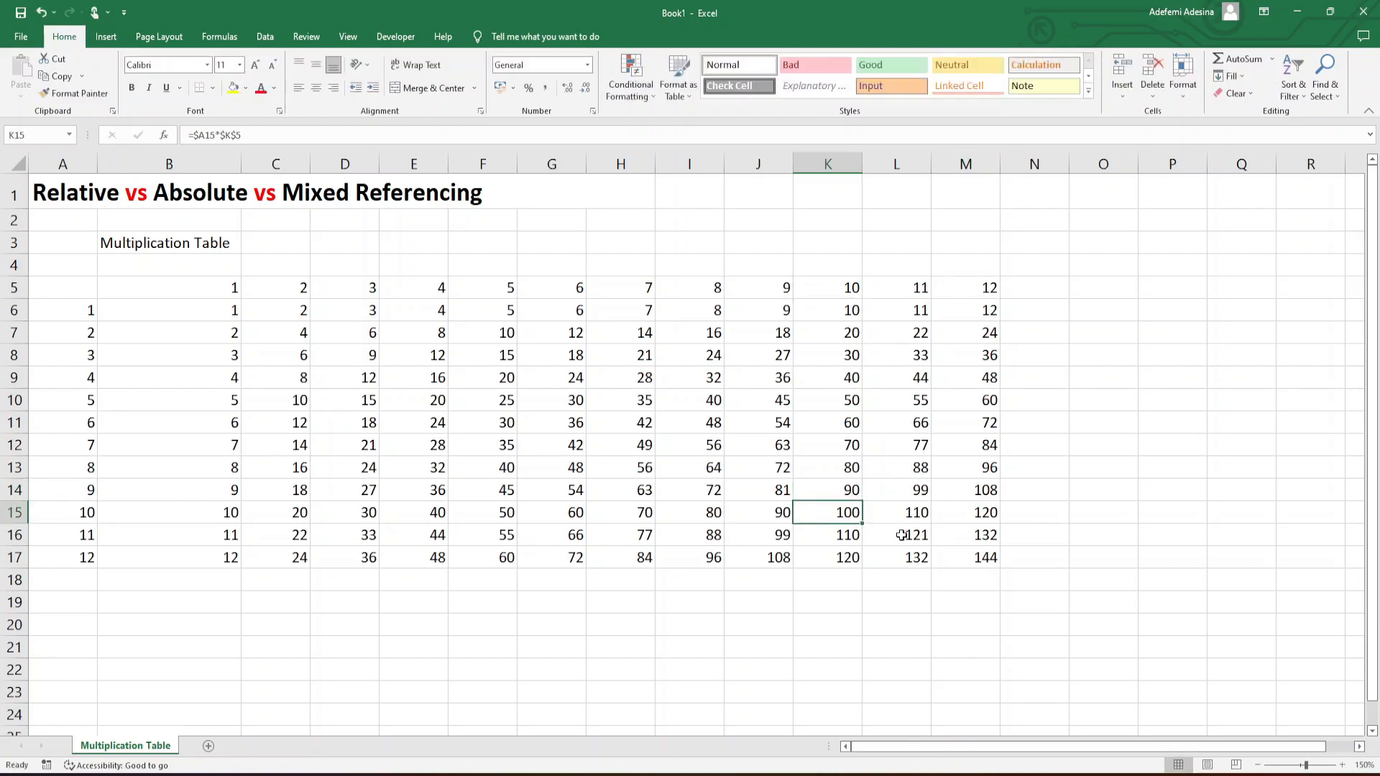
{"action": "left_click", "coordinate": [833, 310]}
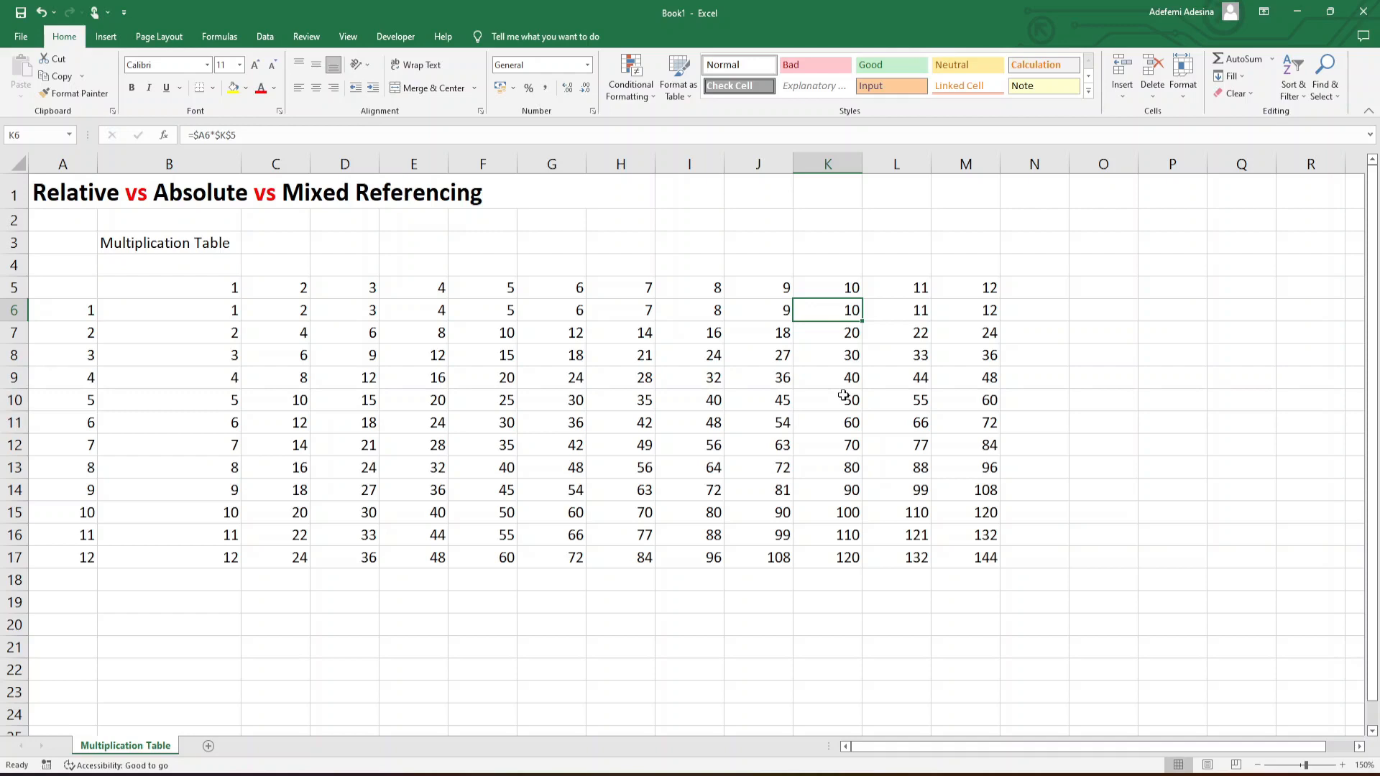
{"action": "left_click", "coordinate": [744, 554]}
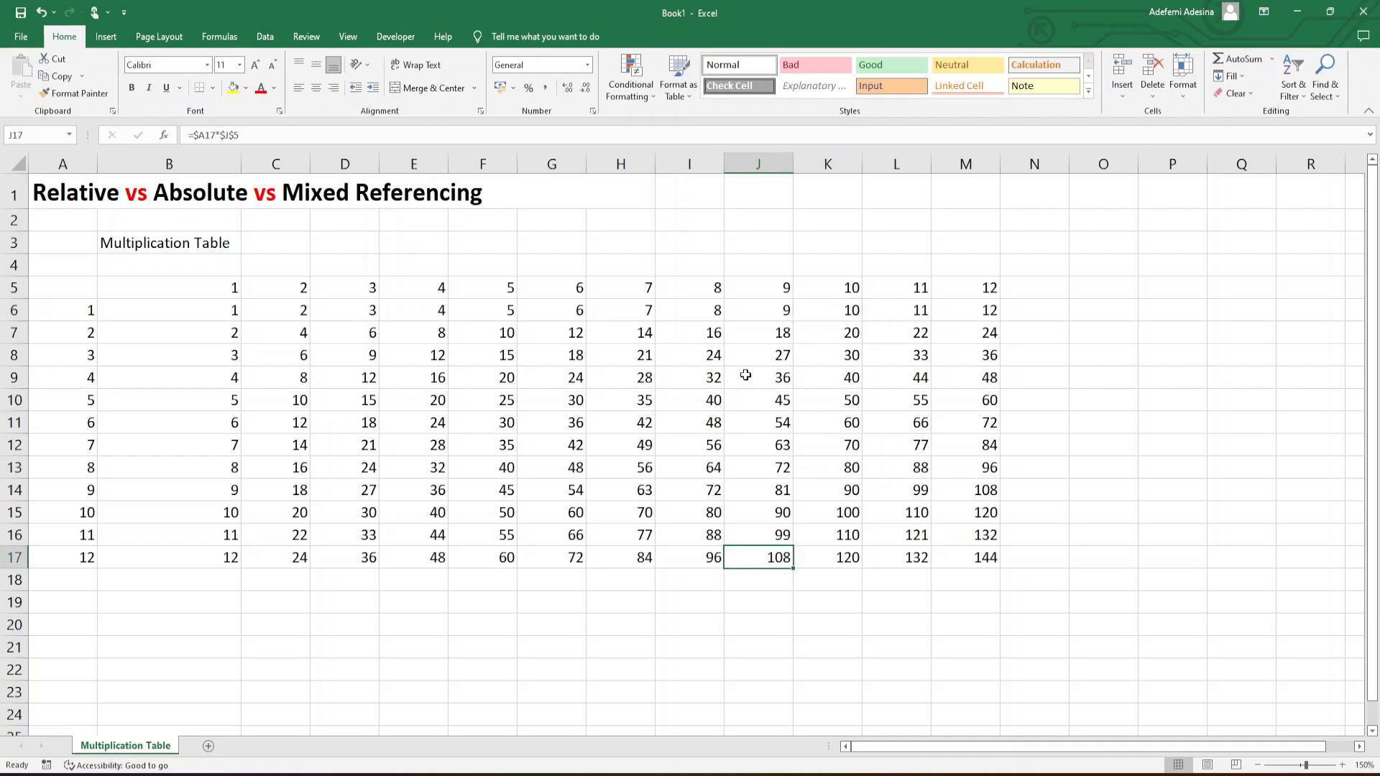